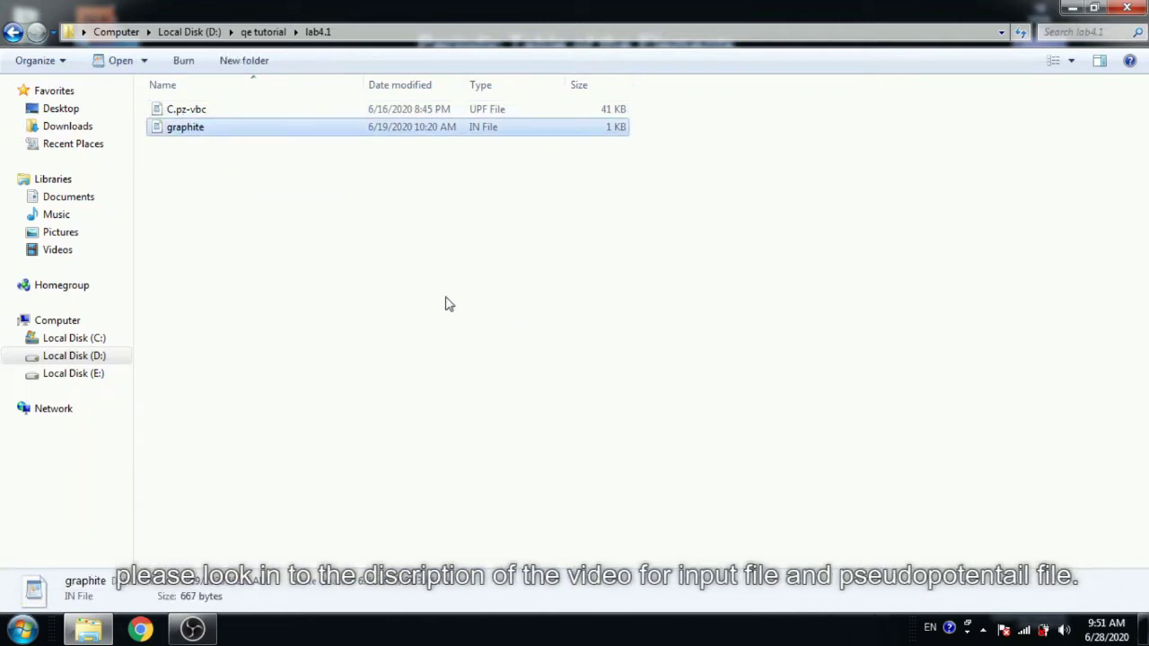
- Bring up the context menu for the graphite file in the lab4.1 folder
right_click(191, 132)
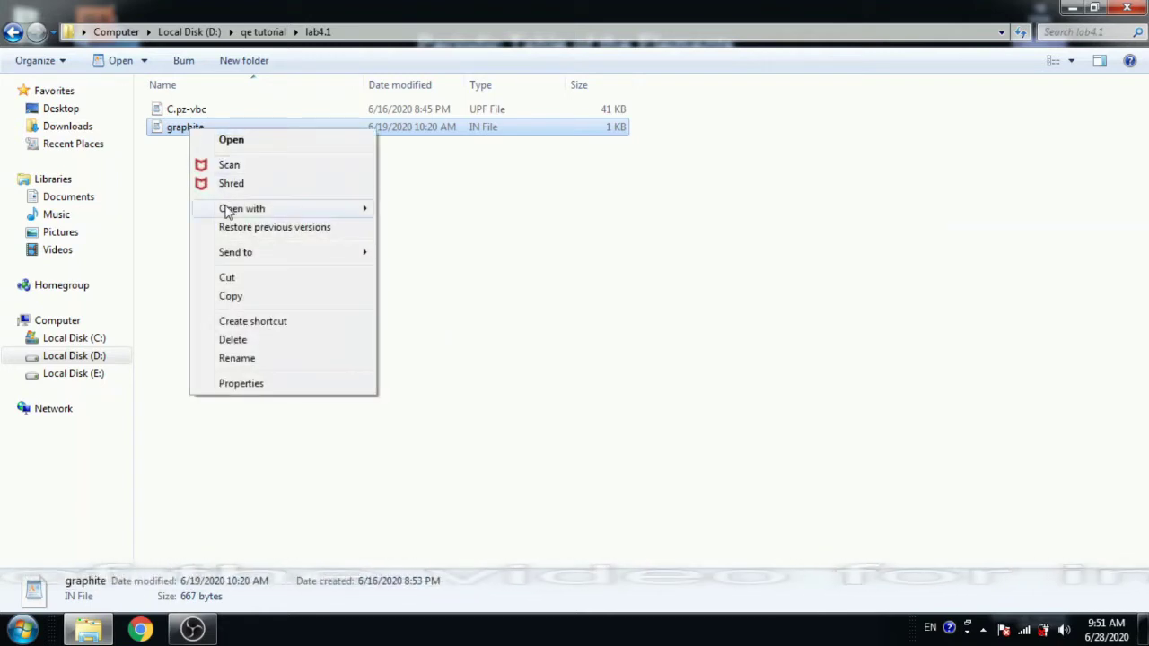
- Open graphite in a maximized Notepad and add disk_io= 'none' above the slash
mouse_move(228, 211)
click(440, 213)
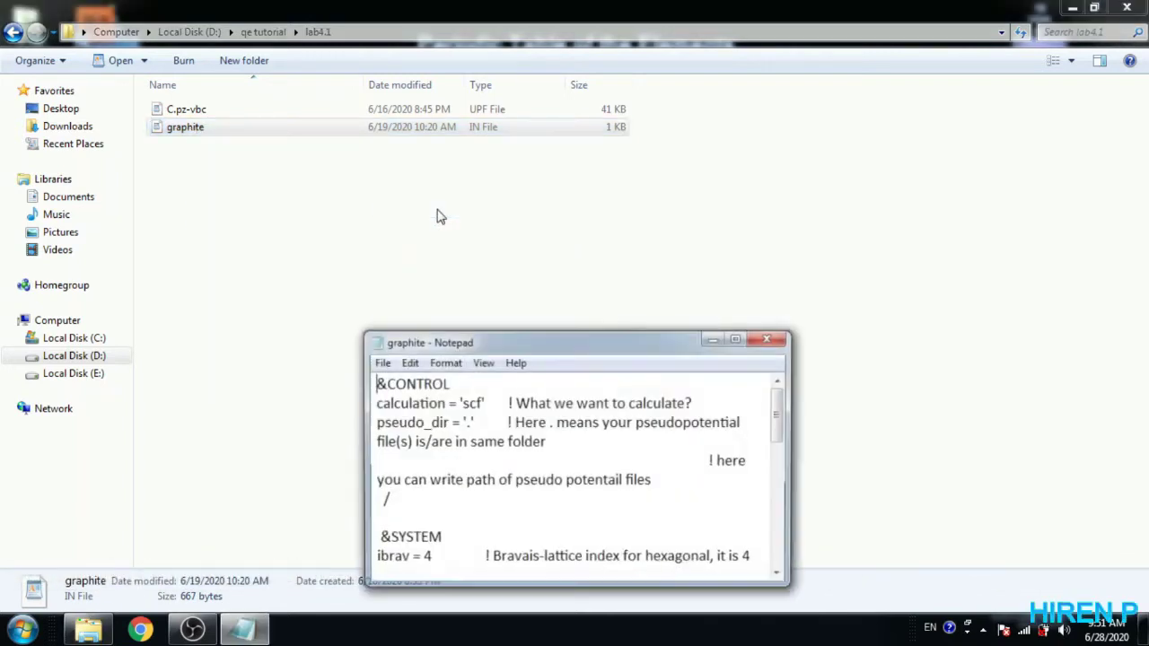
double_click(579, 338)
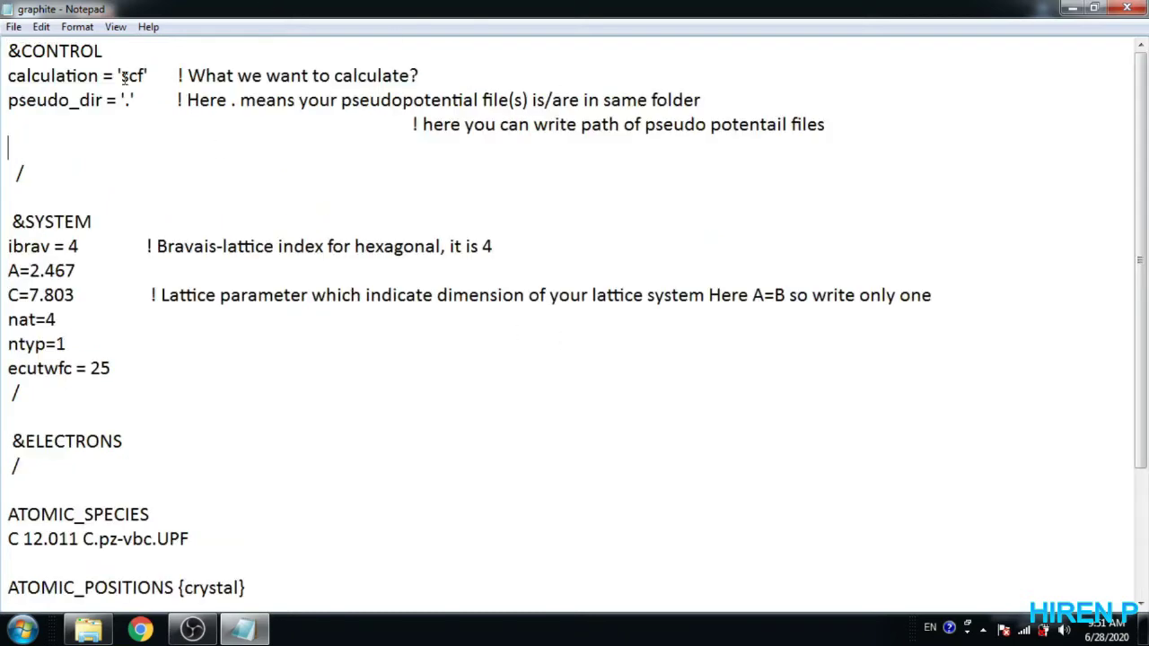
click(2, 157)
text(disk_io=)
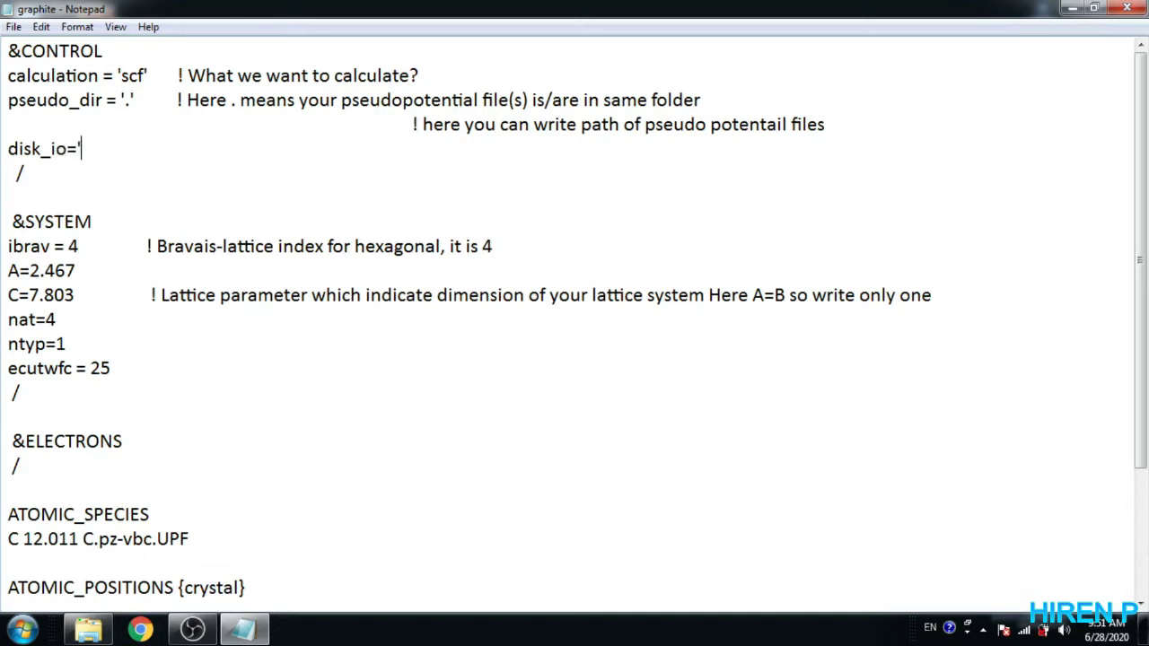
text( 'none')
- Change the ecutwfc cutoff from 25 to 10
key(Down)
key(Down)
key(Down)
click(7, 368)
key(Right)
key(Right)
key(Right)
key(Right)
key(Right)
key(Right)
key(Right)
key(Right)
key(Right)
key(Right)
key(Right)
key(Right)
key(BackSpace)
key(BackSpace)
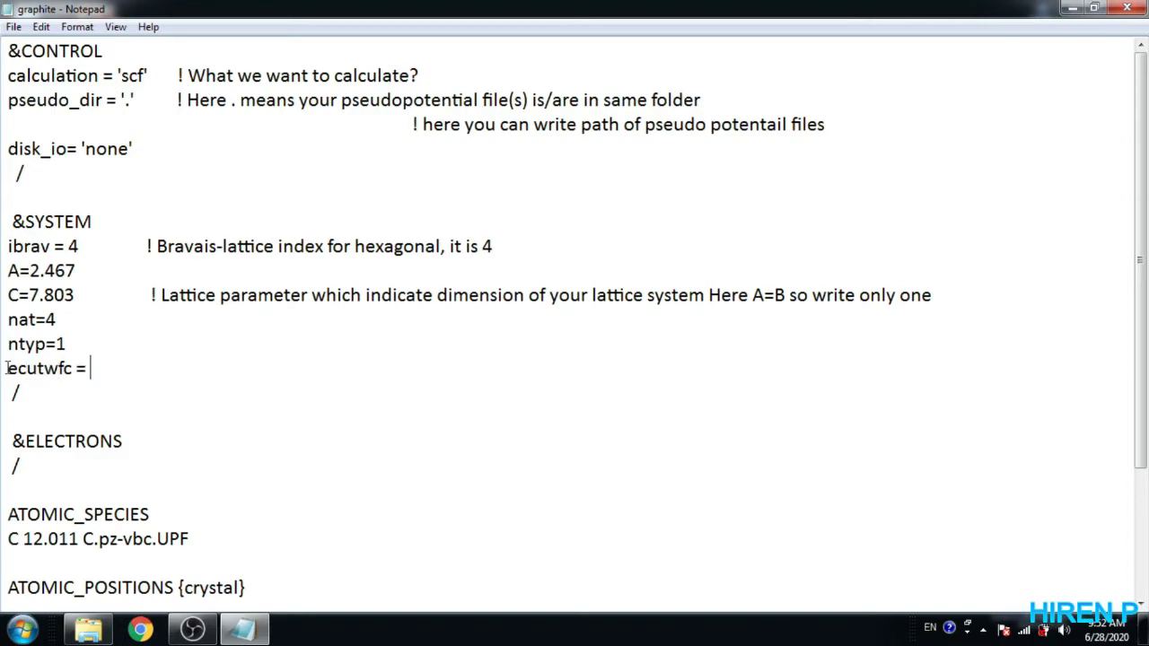
text(10 to 150)
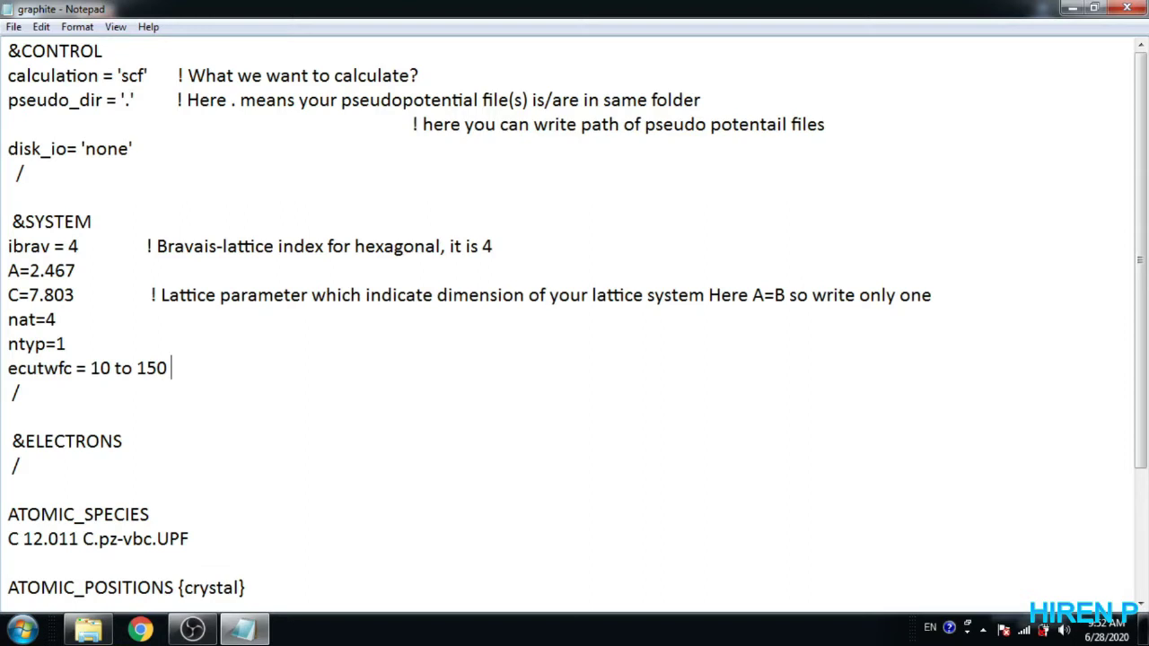
key(BackSpace)
key(BackSpace)
key(BackSpace)
key(BackSpace)
key(BackSpace)
key(BackSpace)
key(BackSpace)
- Change the K_POINTS grid from 4 4 4 to 2 2 2
click(559, 489)
key(Down)
key(Down)
key(Down)
key(Down)
key(Down)
key(Down)
key(Down)
key(Down)
key(Down)
key(Down)
key(Down)
key(Down)
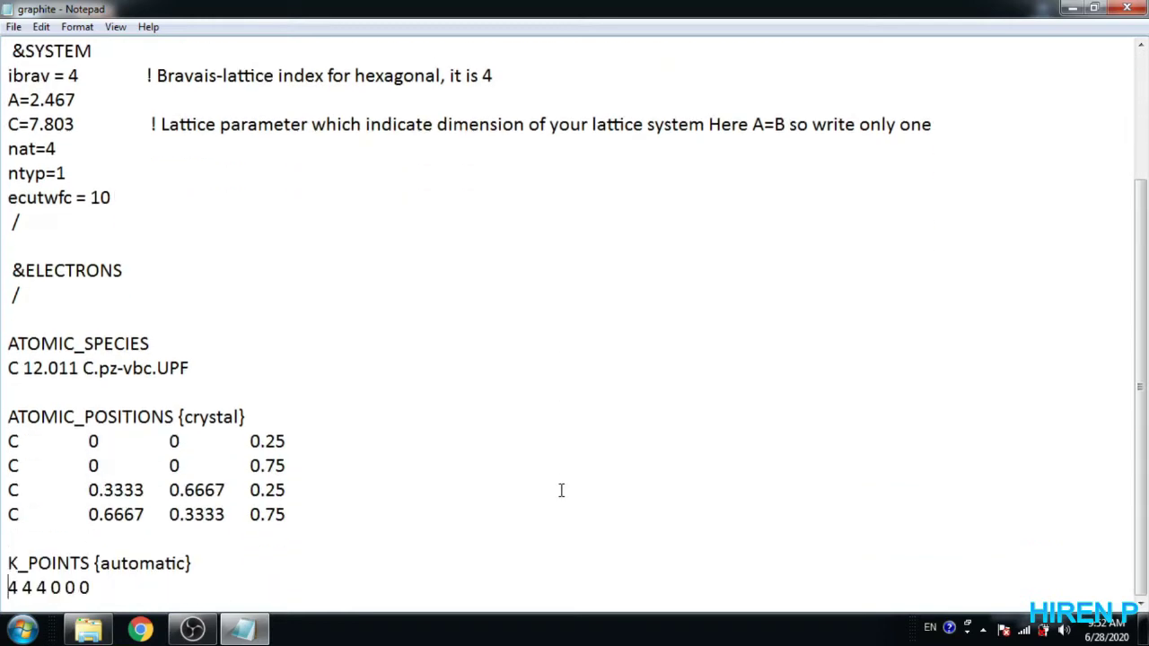
key(Delete)
key(Delete)
key(Delete)
key(Delete)
key(Delete)
key(Delete)
text(2 2 2)
scroll(10, 76, up, 3)
click(14, 27)
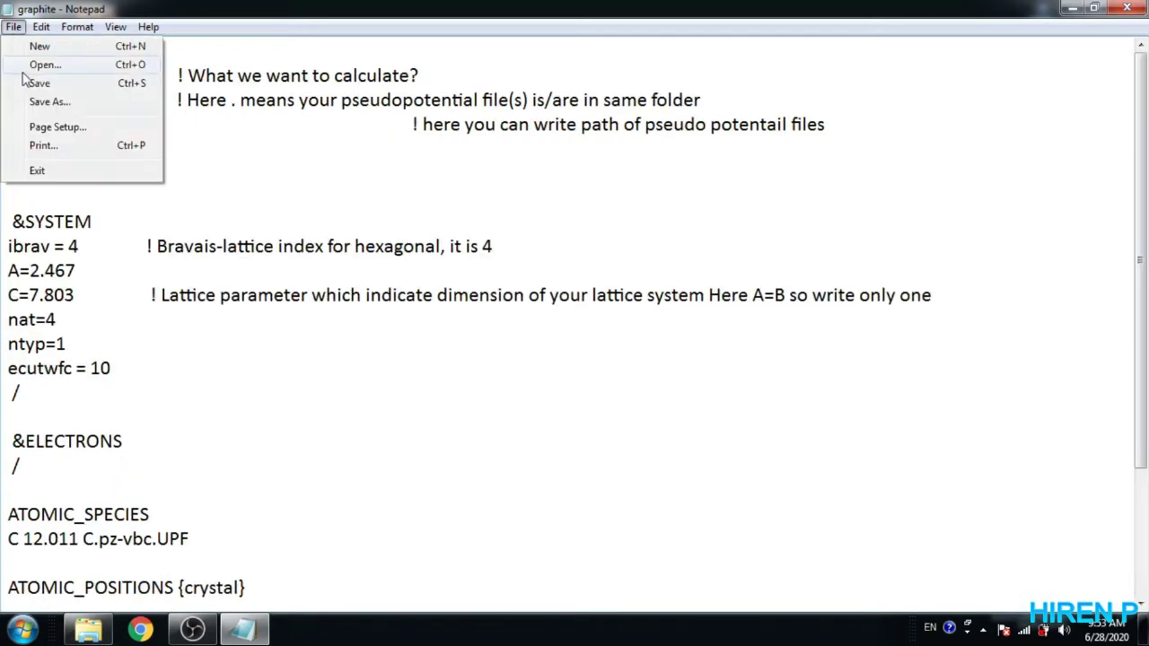
- Save the input as 10.in with file type All Files
click(36, 102)
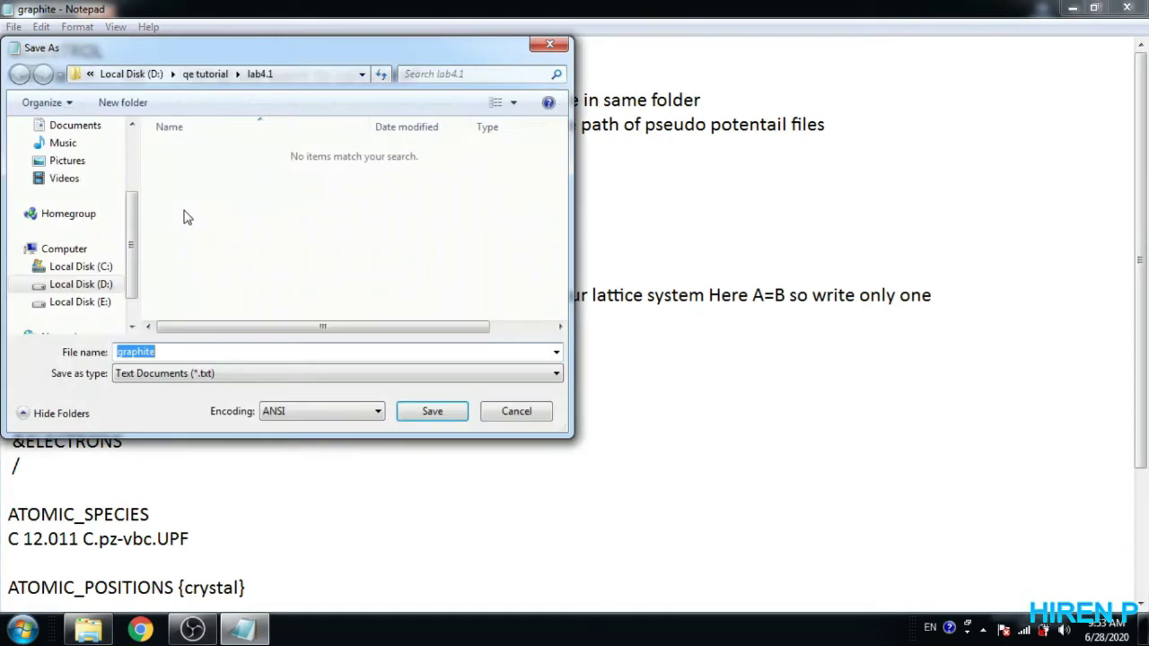
text(10)
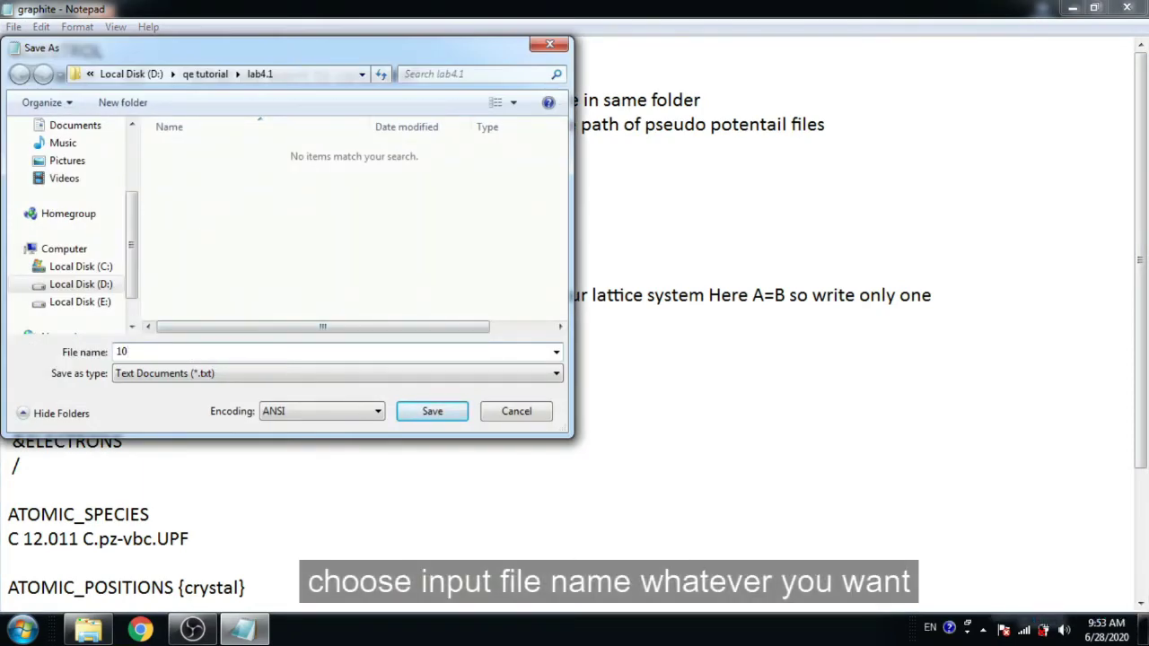
text(.in)
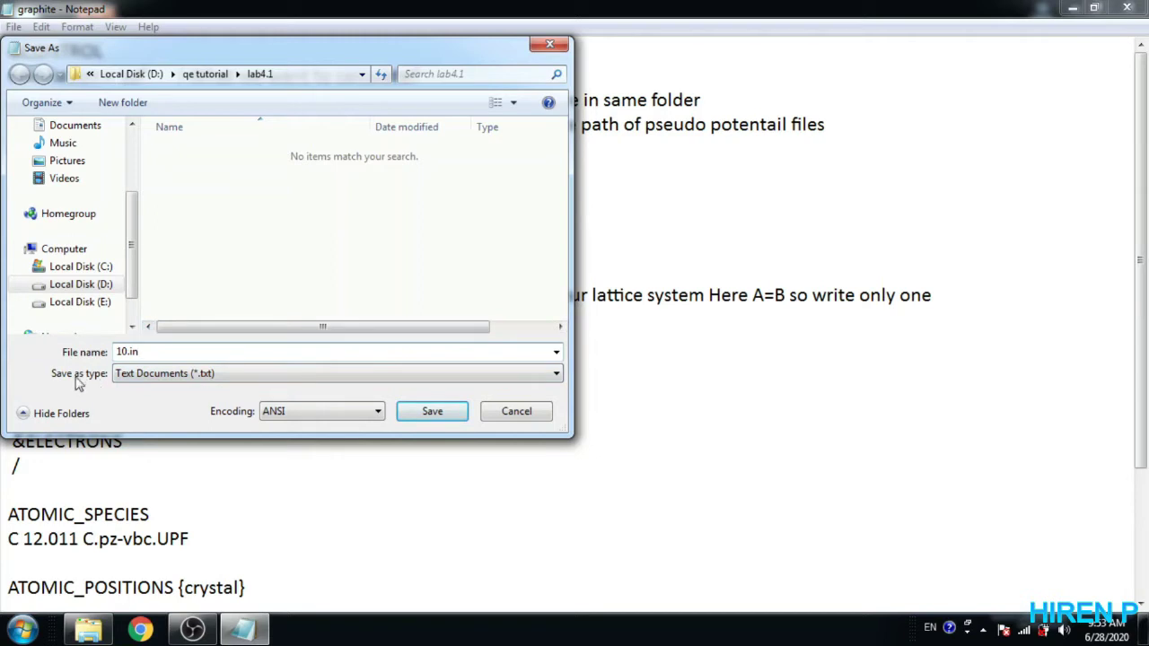
click(150, 381)
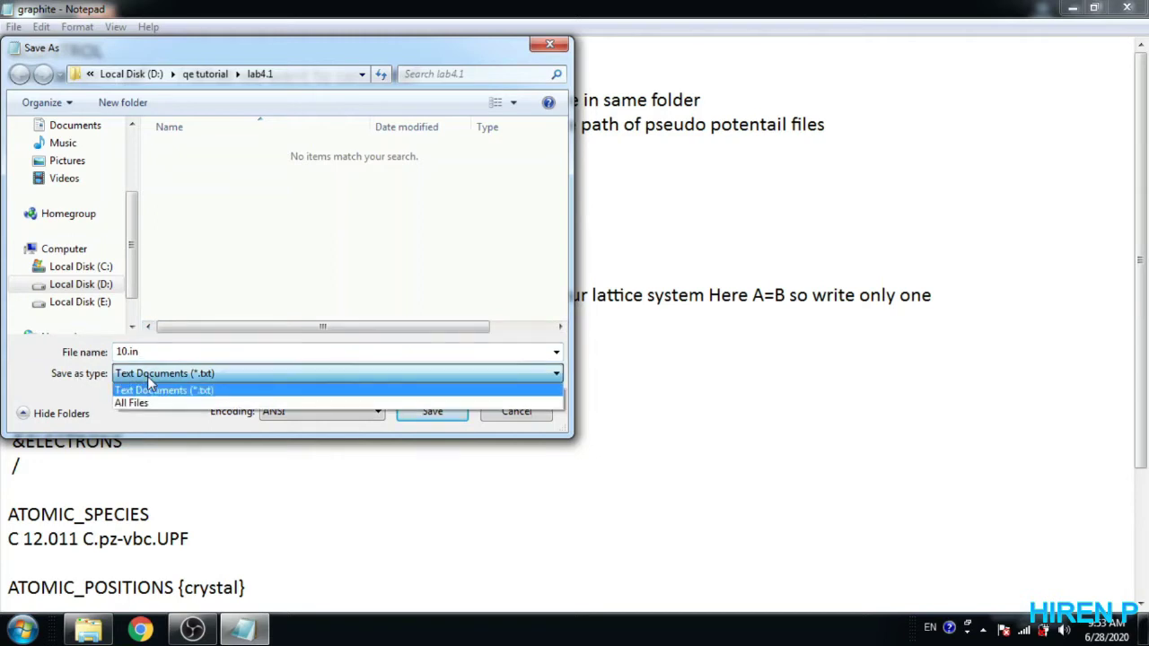
click(150, 404)
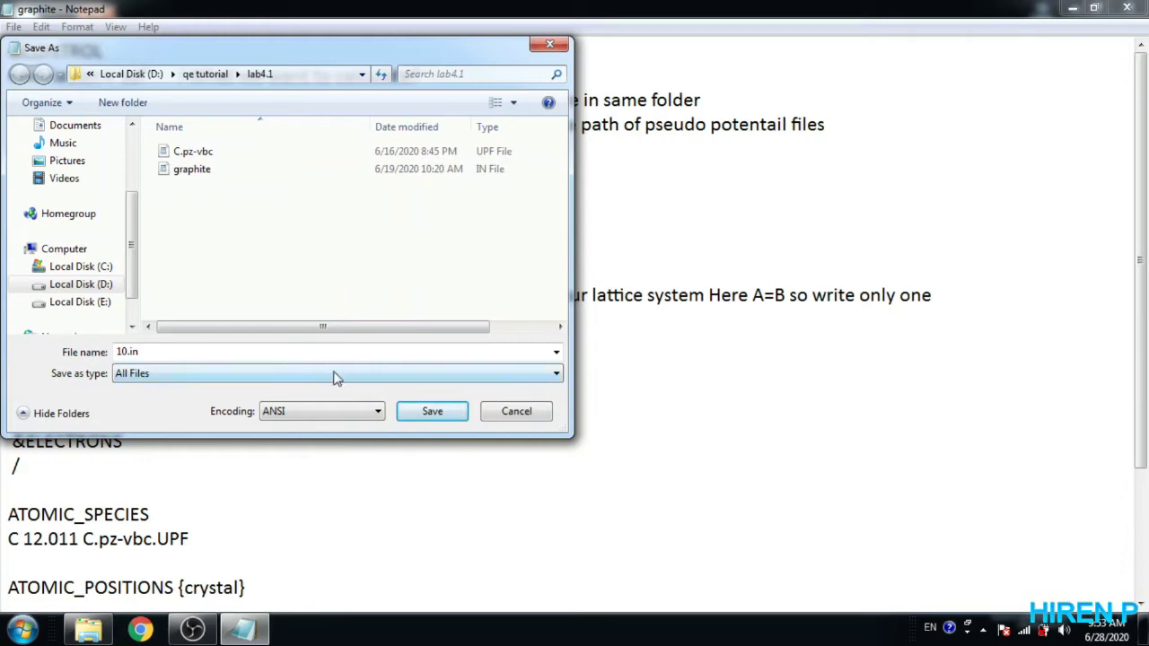
click(428, 419)
- Set ecutwfc to 20 and save a copy as 20.in
click(100, 368)
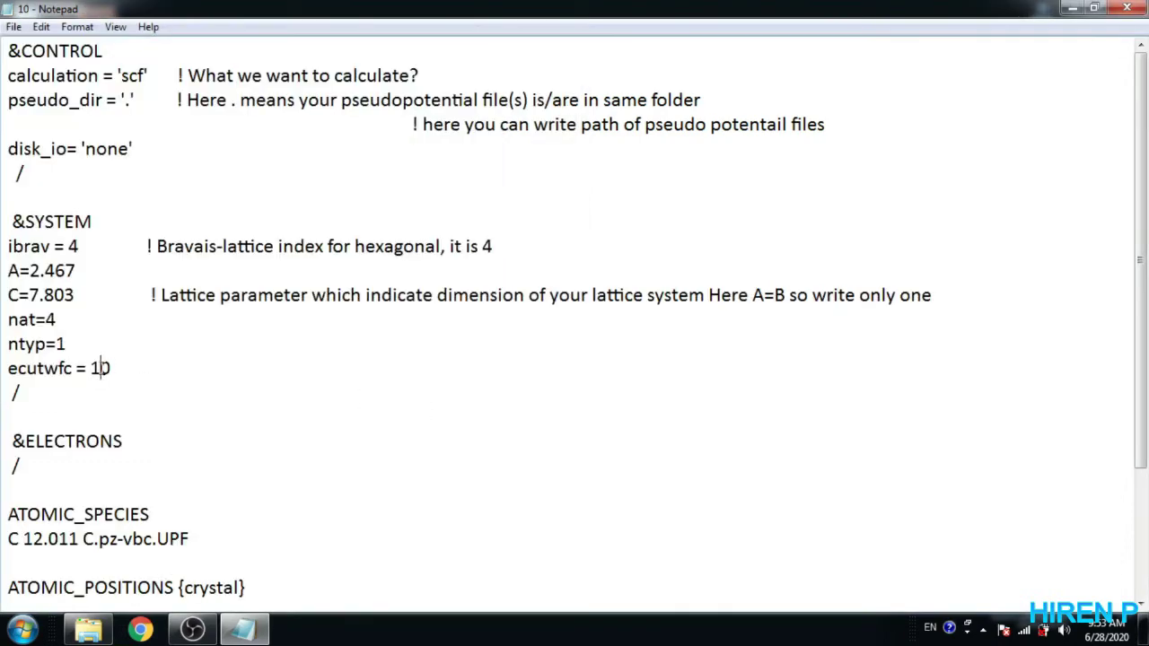
key(BackSpace)
text(2)
click(9, 27)
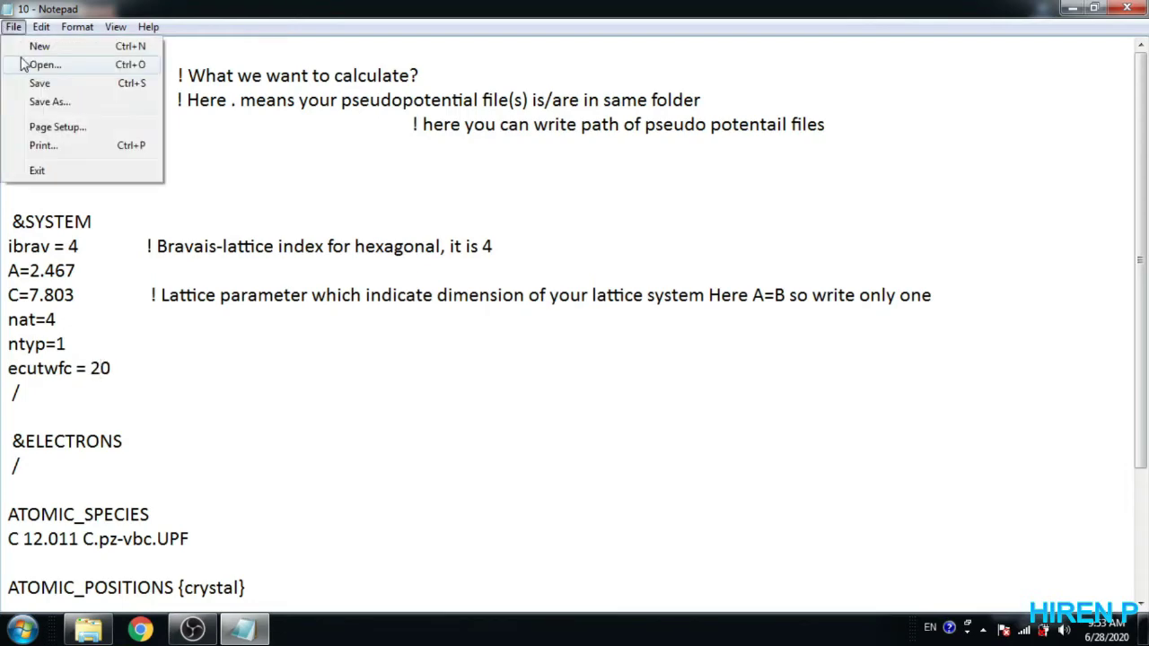
click(43, 102)
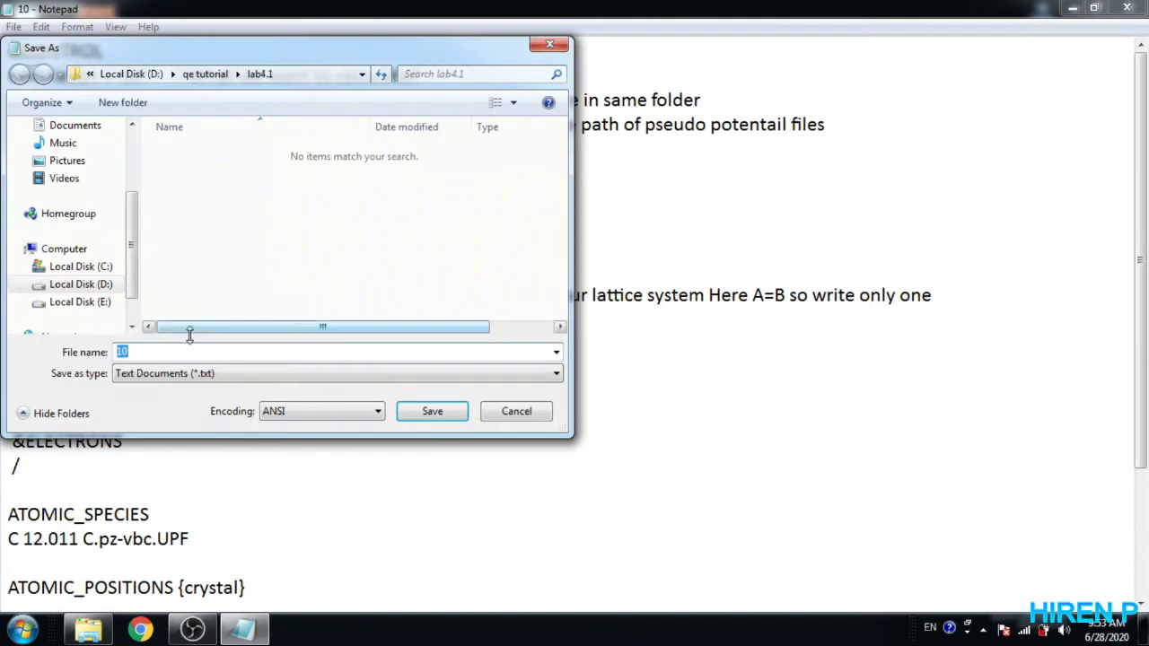
text(20.i)
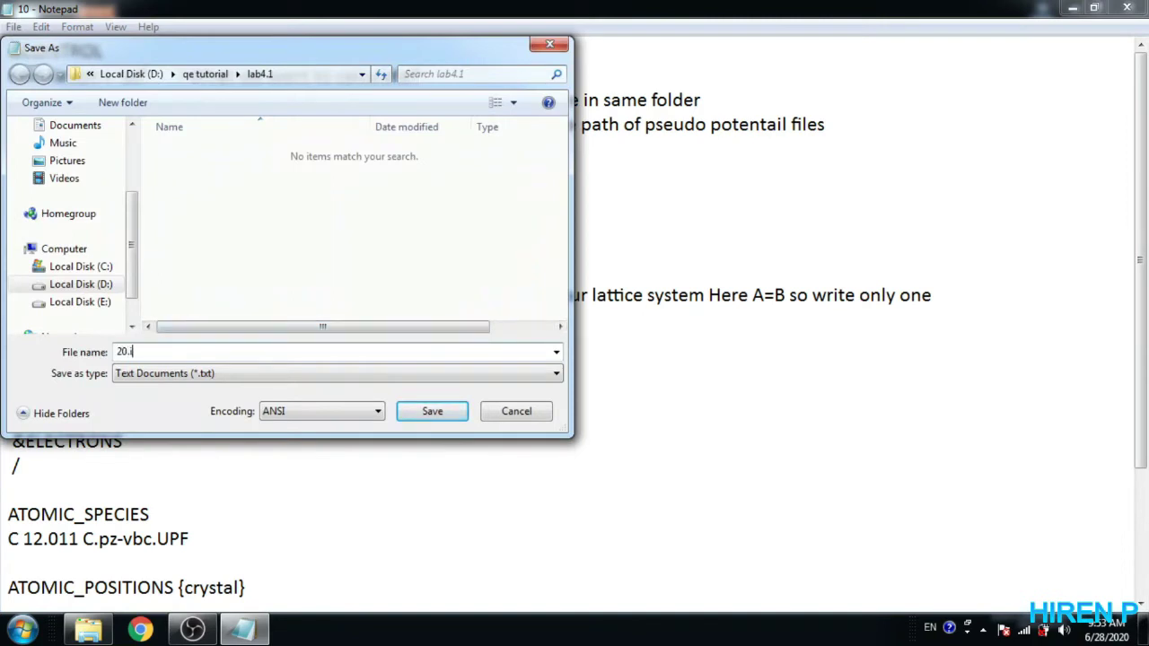
text(n)
click(188, 375)
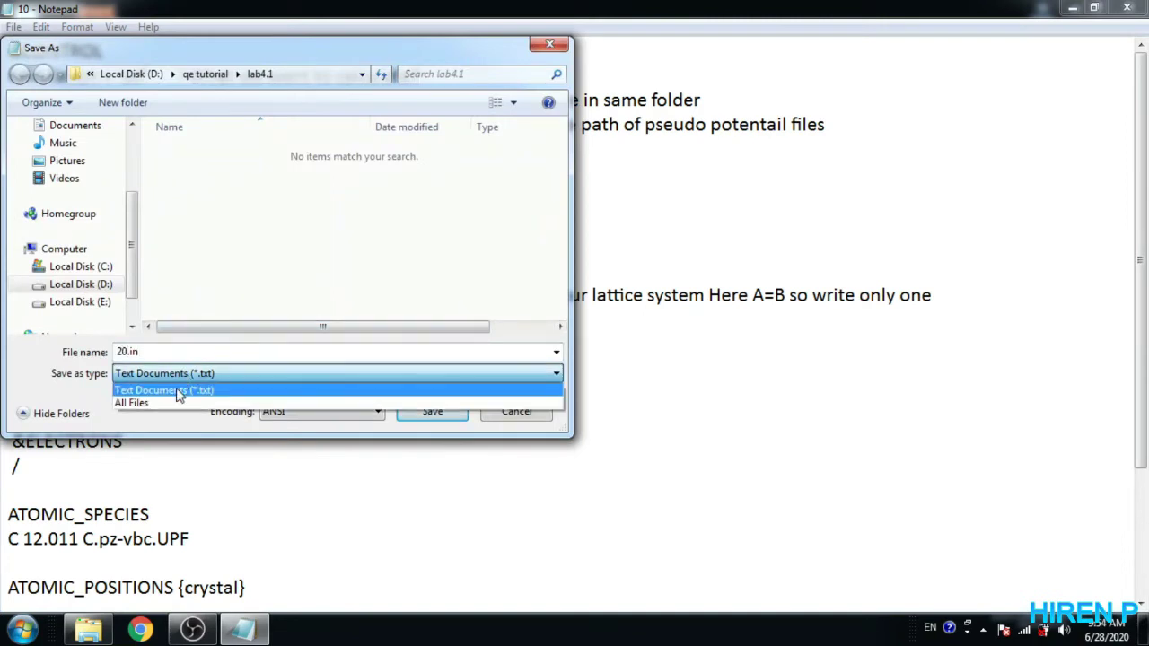
click(178, 403)
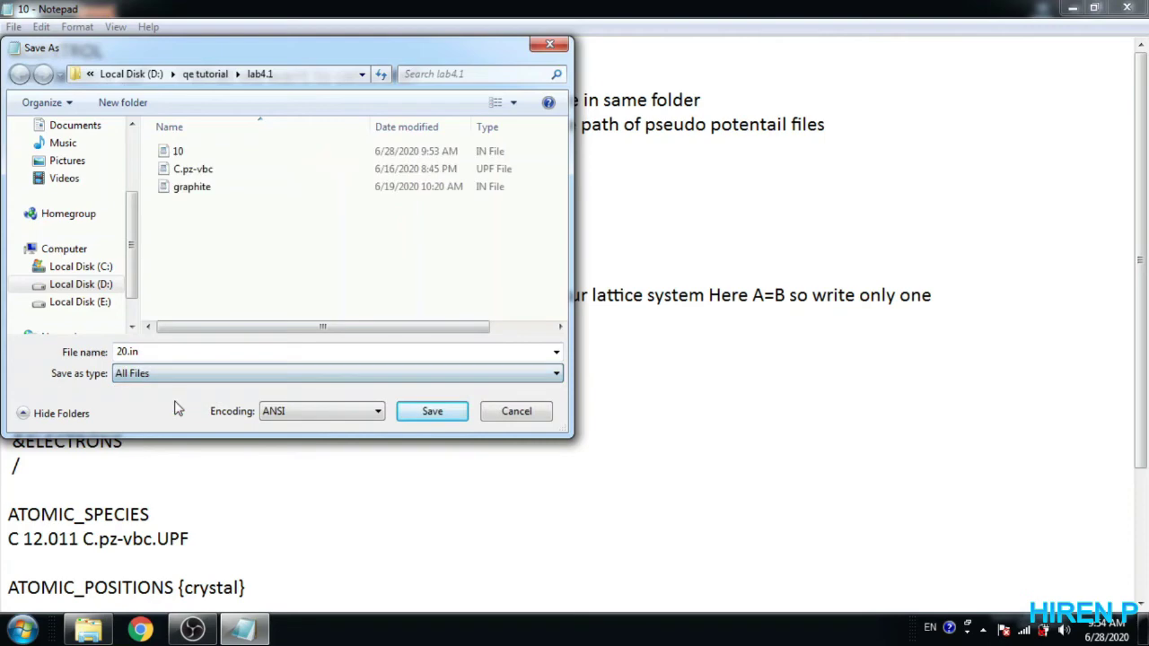
click(431, 418)
- Set ecutwfc to 30, save it as 30.in, and close Notepad
key(BackSpace)
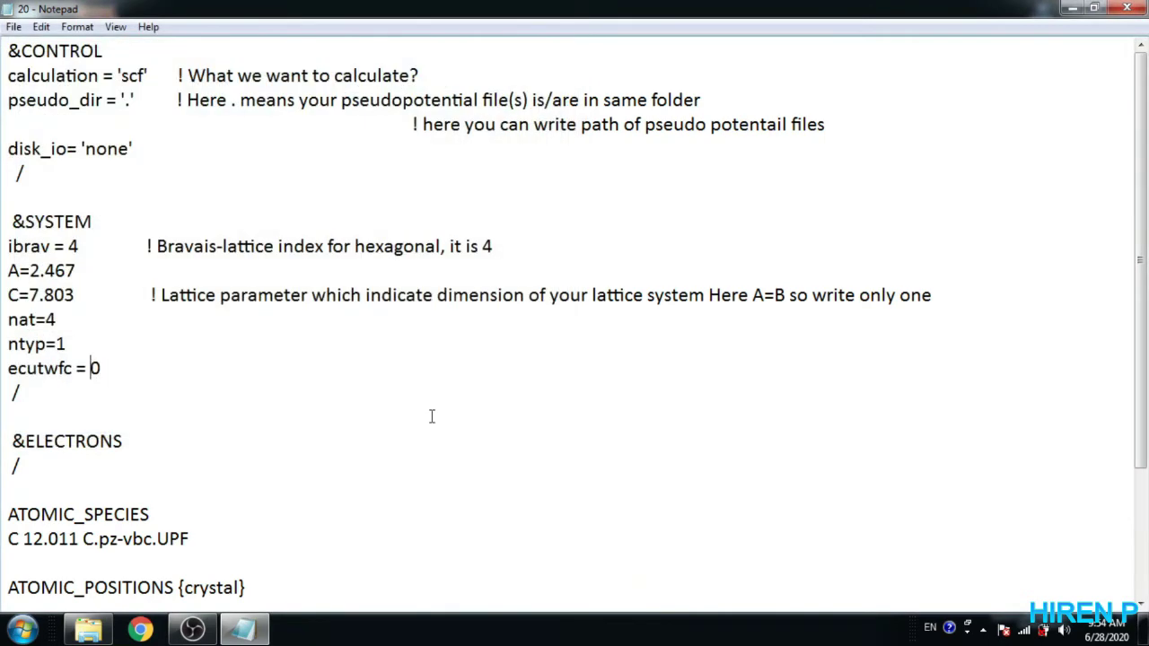
text(3)
click(13, 26)
click(40, 102)
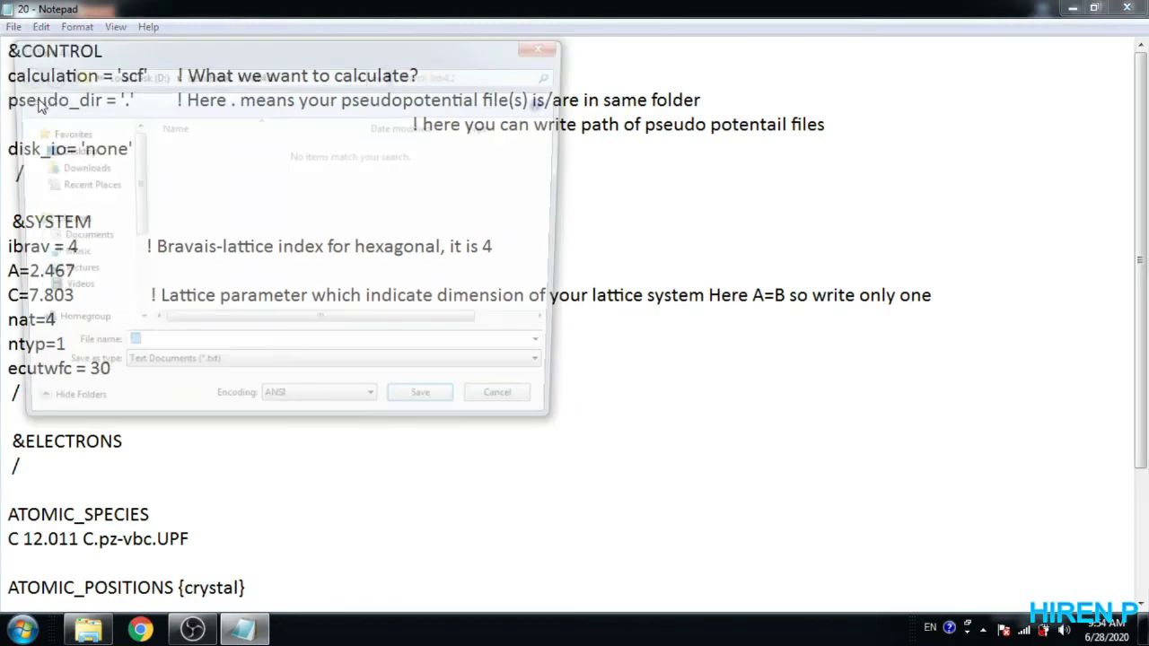
text(30)
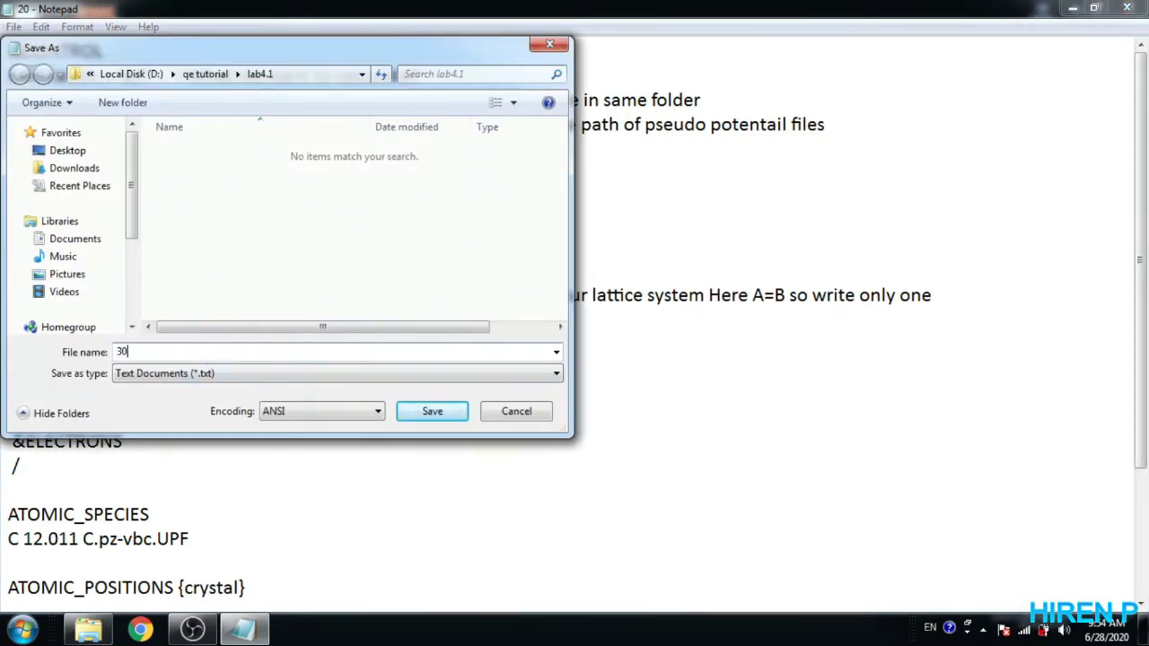
text(.in)
click(131, 373)
click(136, 403)
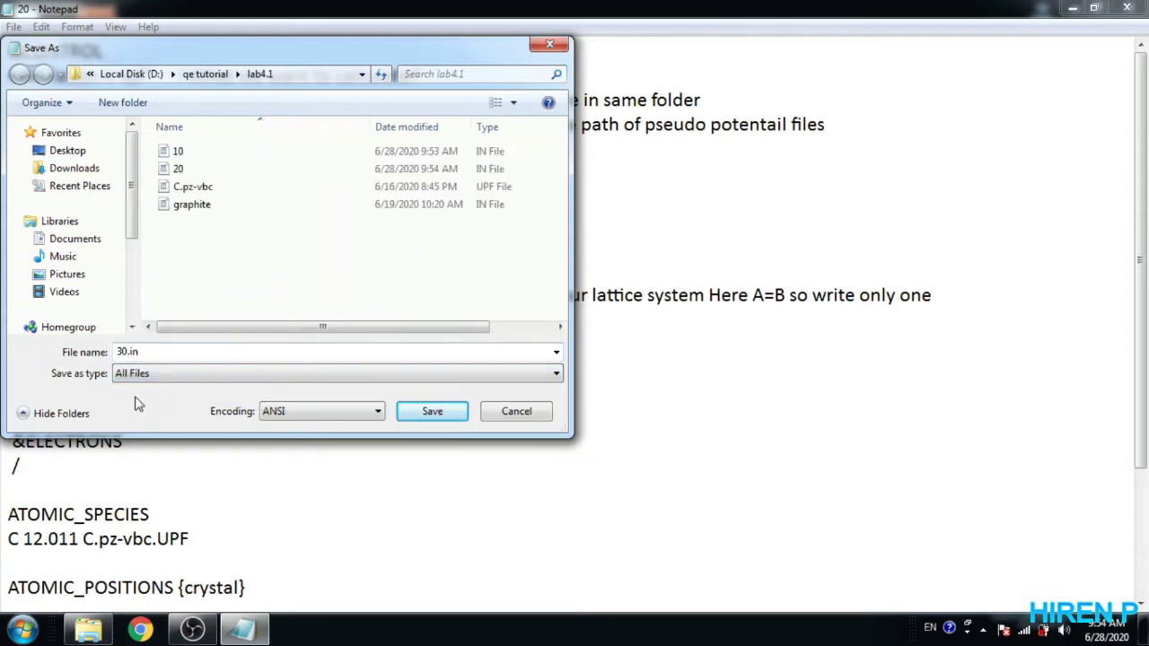
click(429, 417)
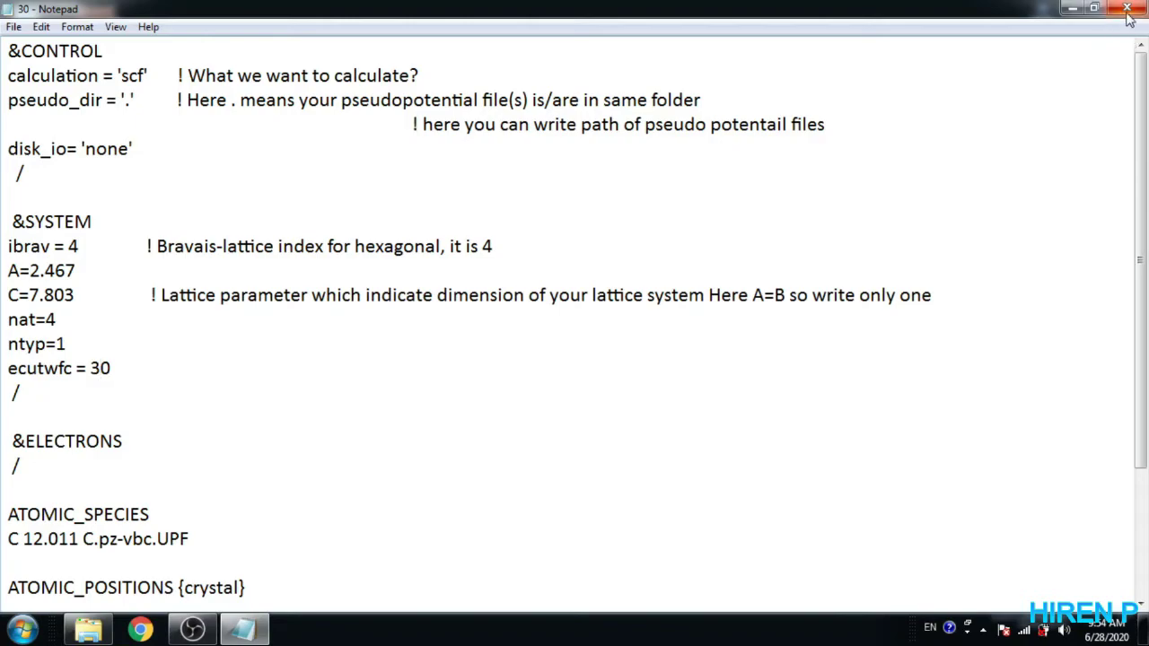
click(1127, 9)
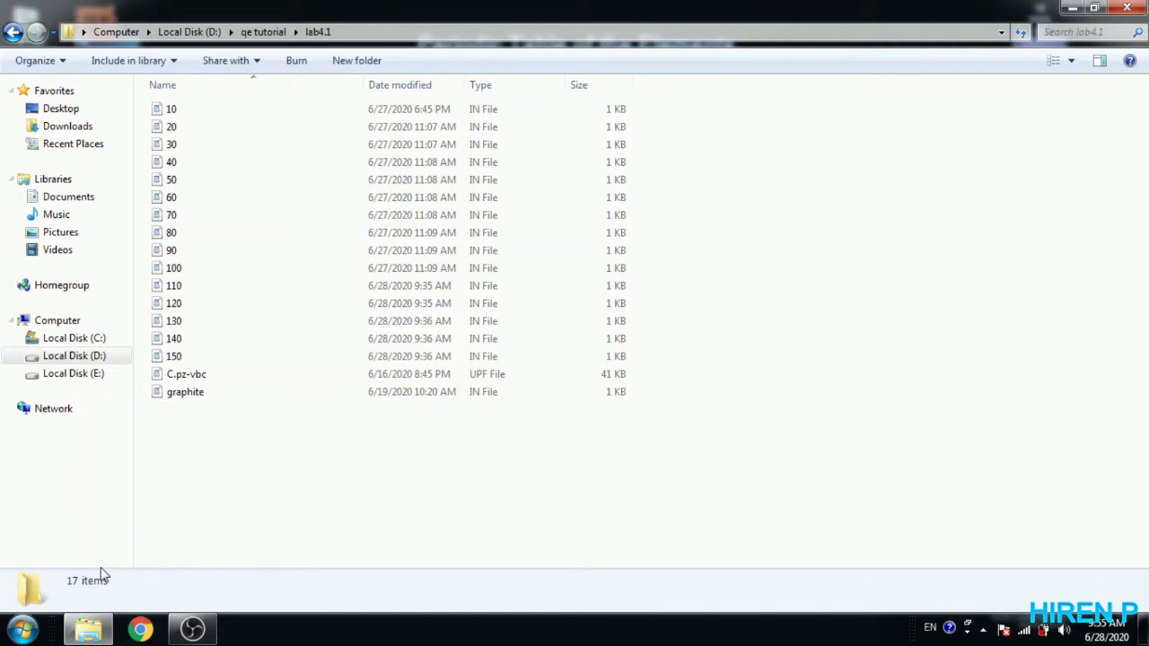
- Bring up the context menu in the lab4.1 folder window
right_click(296, 476)
- Start a new blank Notepad document from the Start menu
click(213, 489)
click(25, 631)
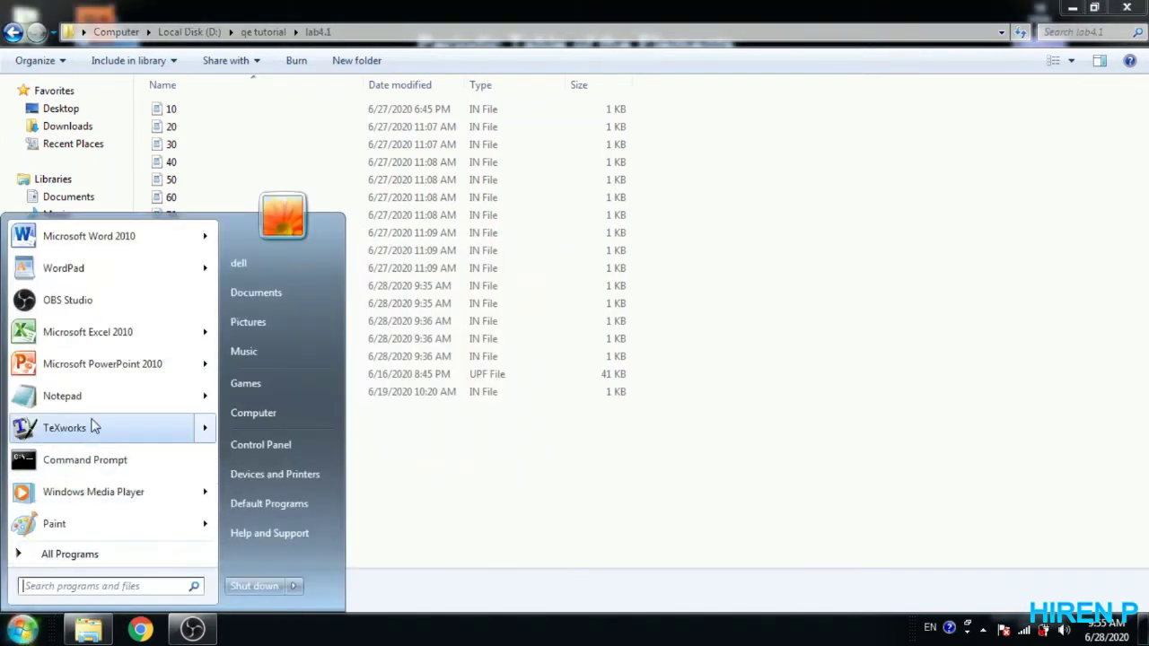
mouse_move(36, 400)
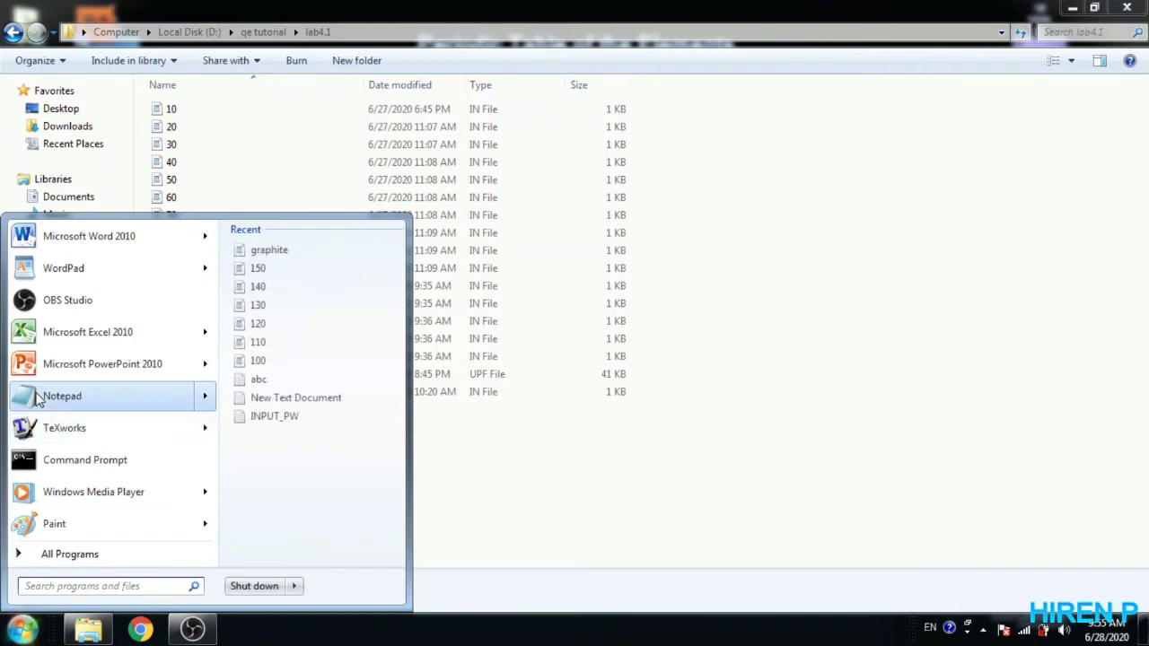
click(54, 396)
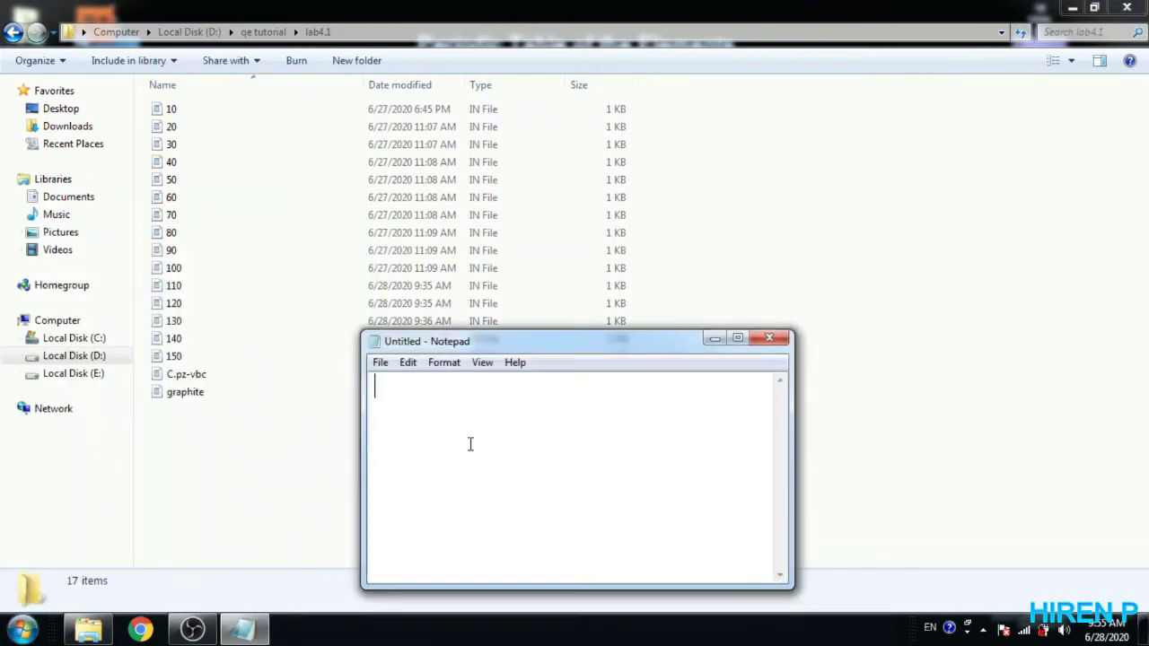
- Type the run lines pw < 10.in > 10.out and pw < 20.in > 20.out
text(pw < 10.in >)
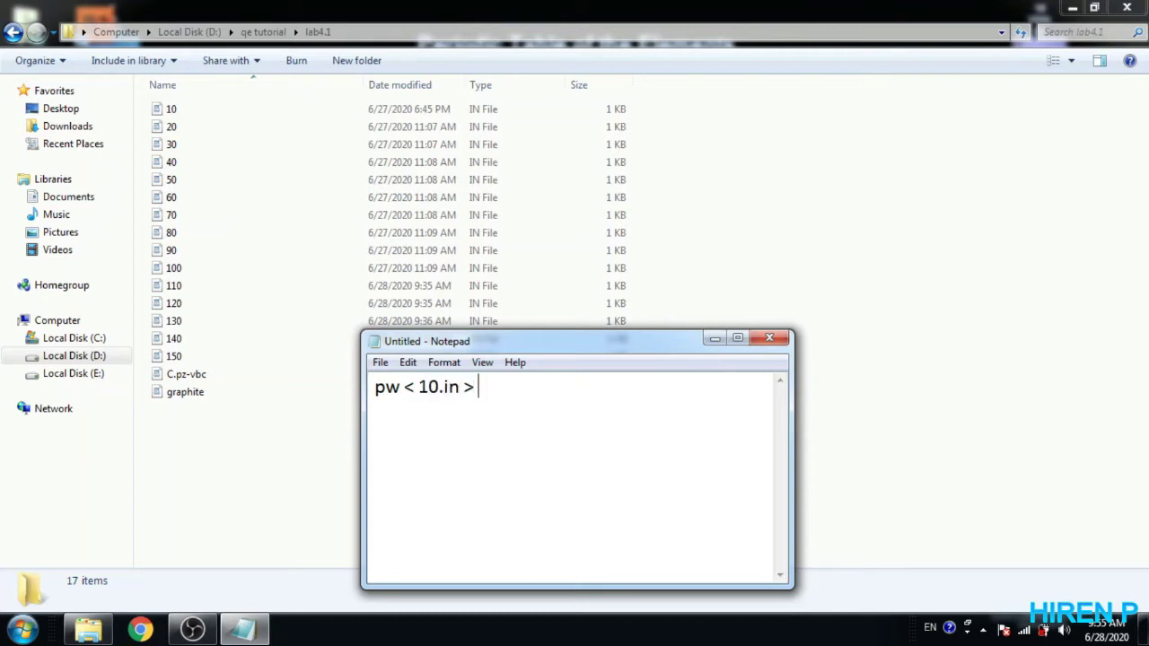
text( 10)
text(.out )
text(pe)
key(BackSpace)
text(w <)
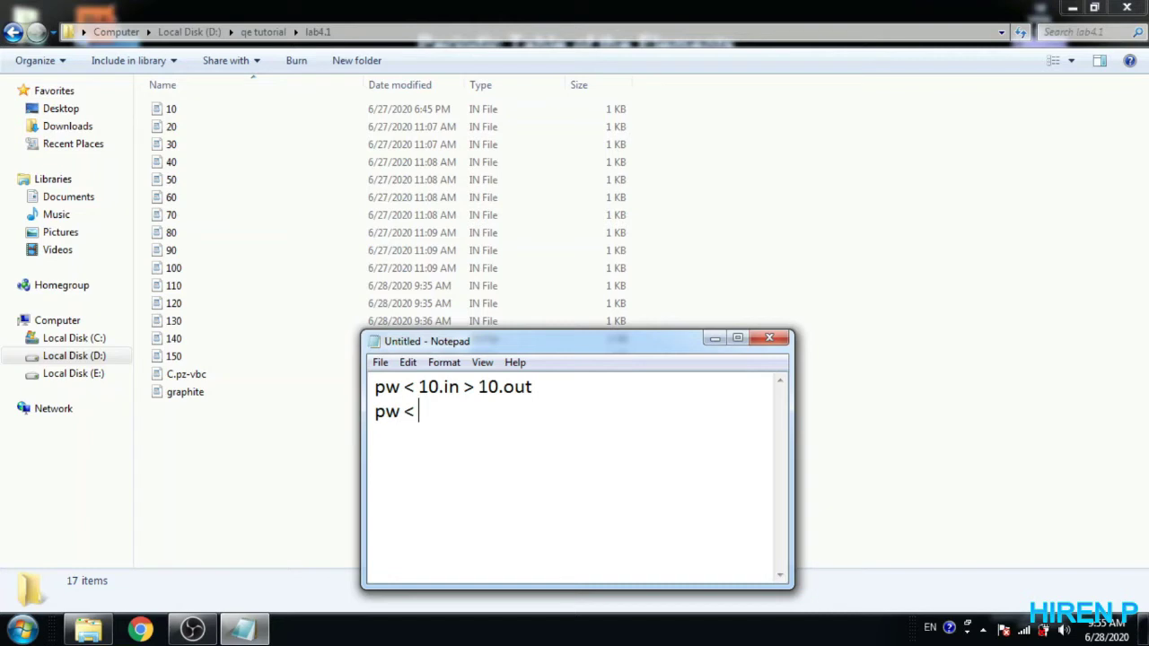
text( 20.in > 20.ou)
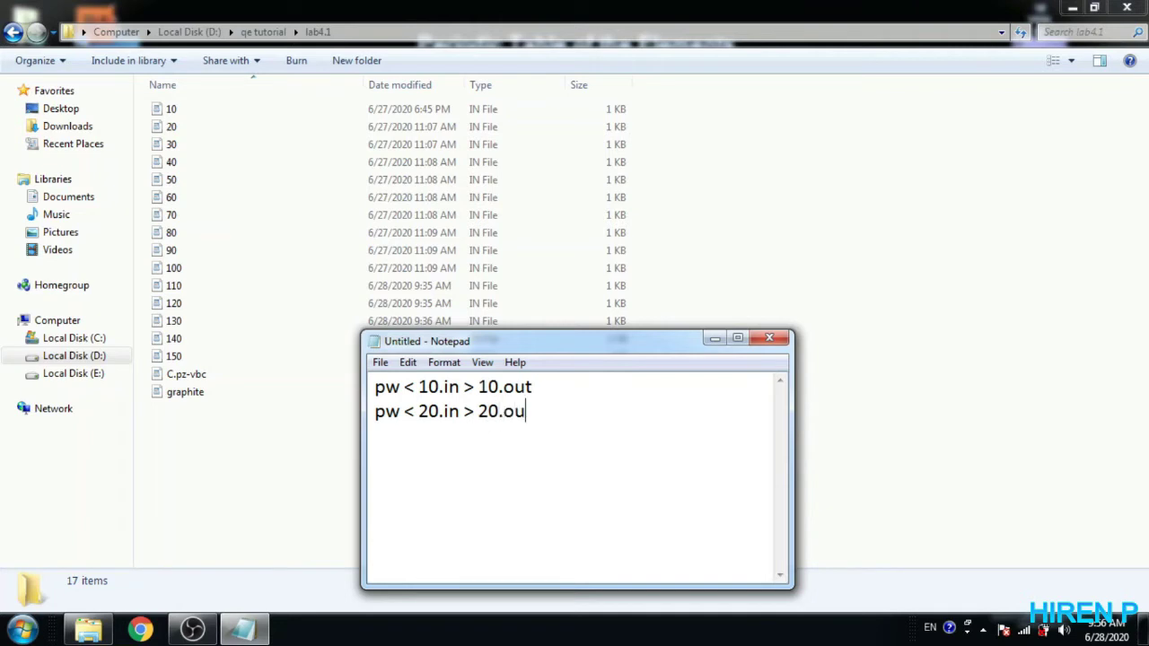
text(t)
click(381, 362)
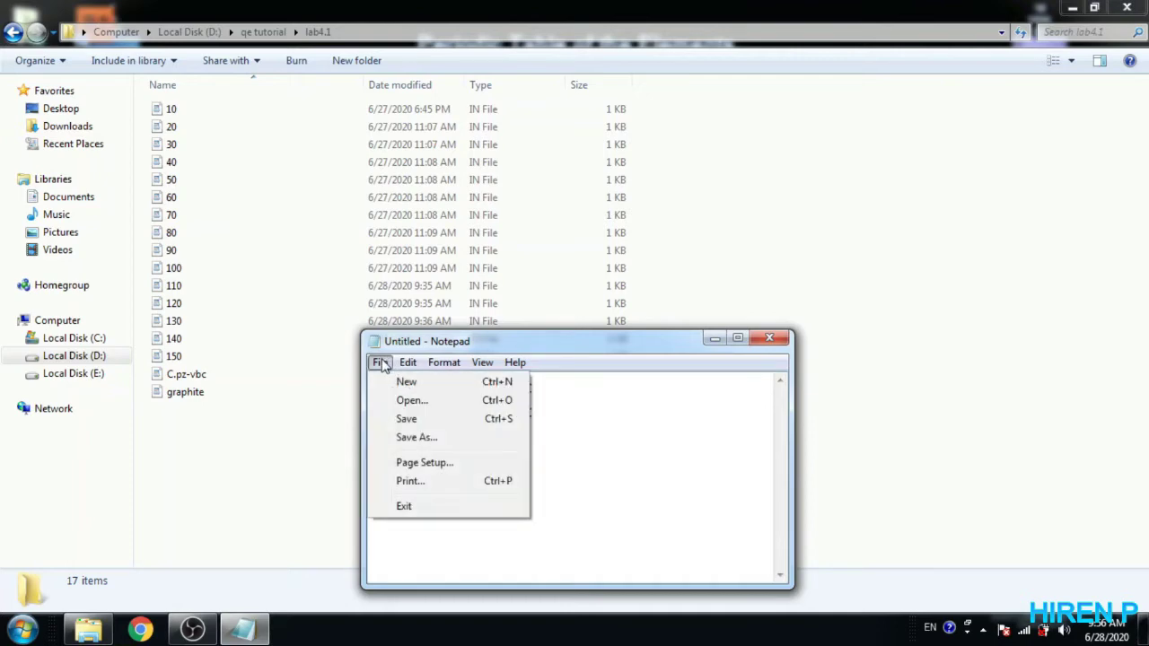
- Enter autorun.bat as an All Files name in Save As, then cancel
click(414, 440)
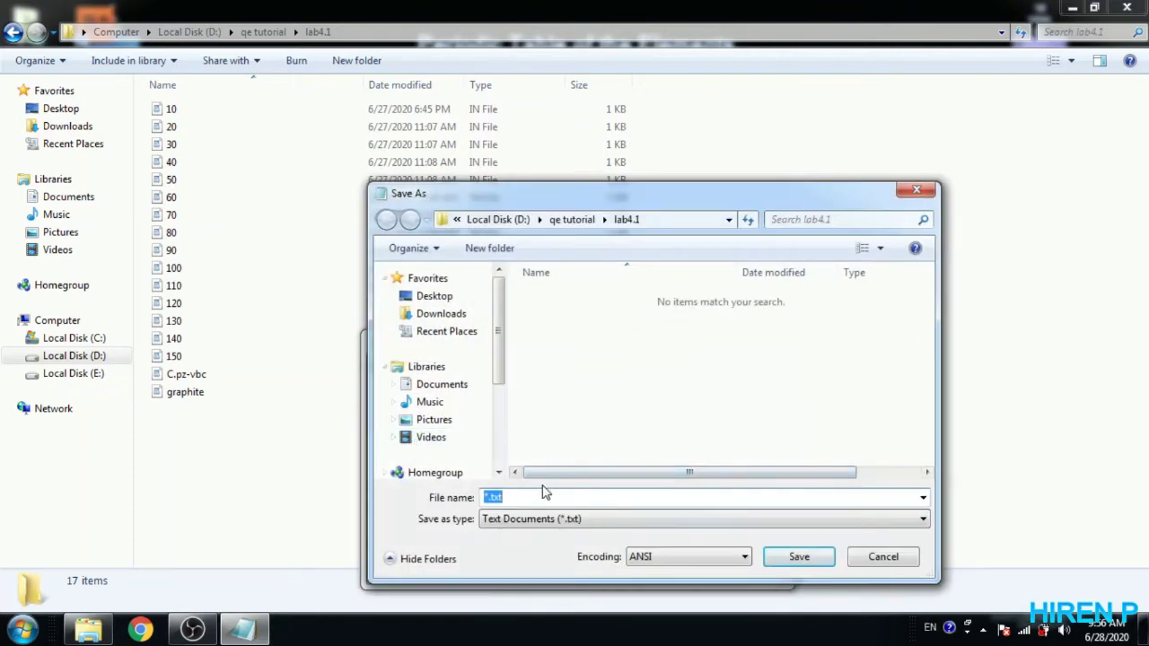
text(autorun)
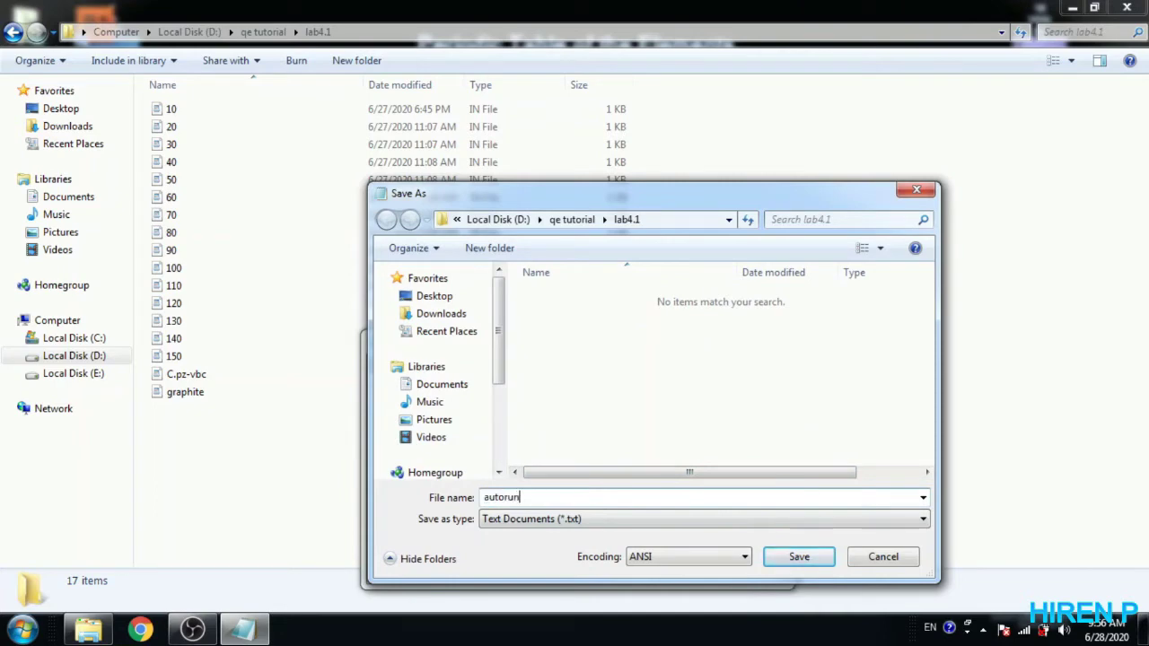
text(.bat)
click(509, 520)
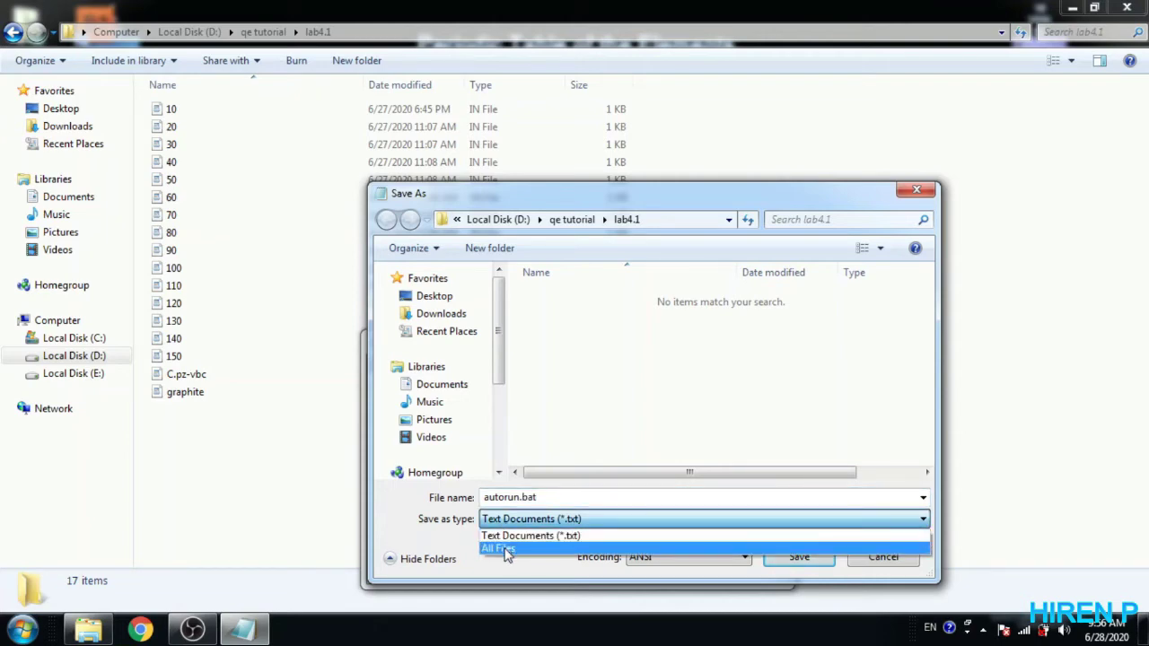
click(506, 549)
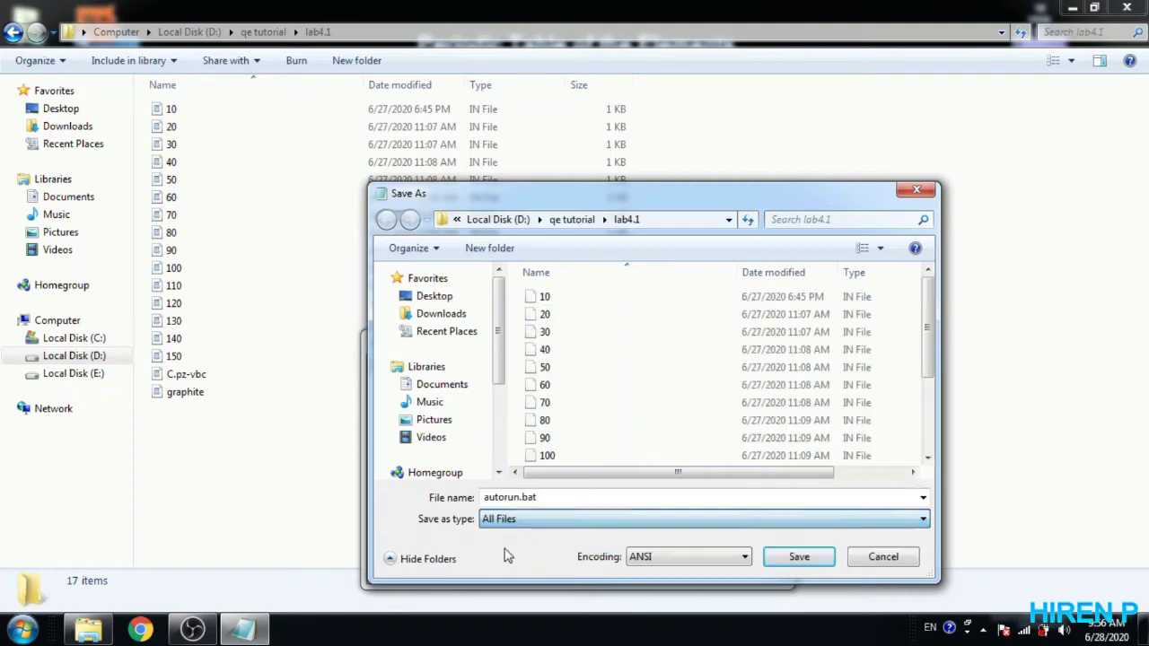
click(880, 558)
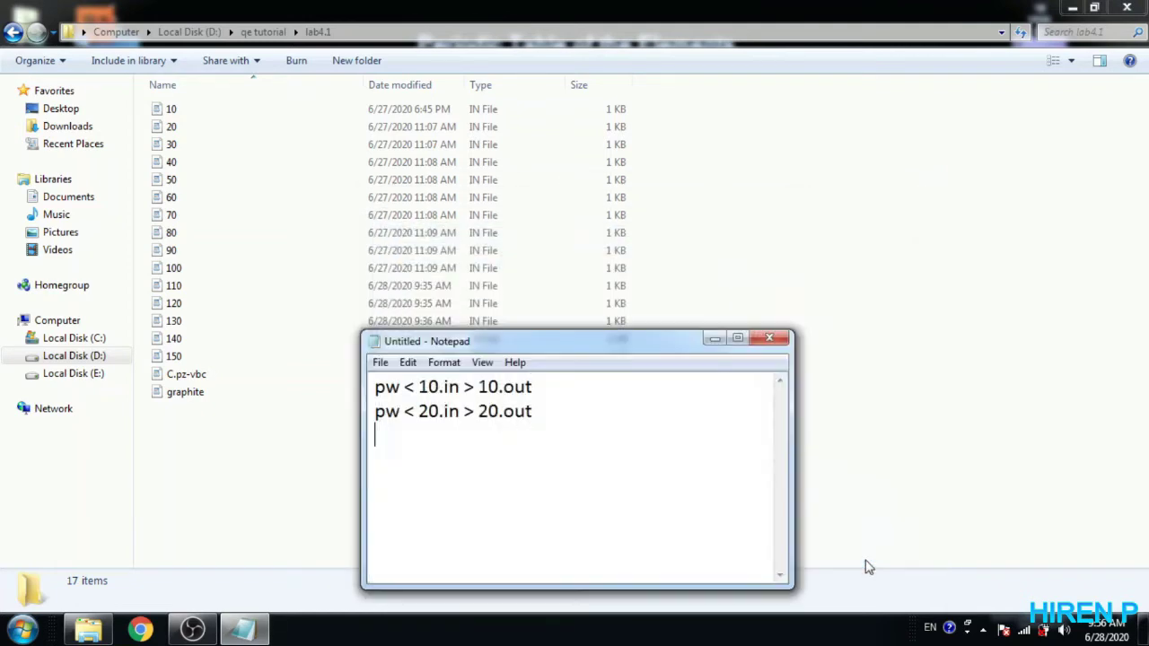
- Close the draft without saving and go up to the qe tutorial folder
click(769, 338)
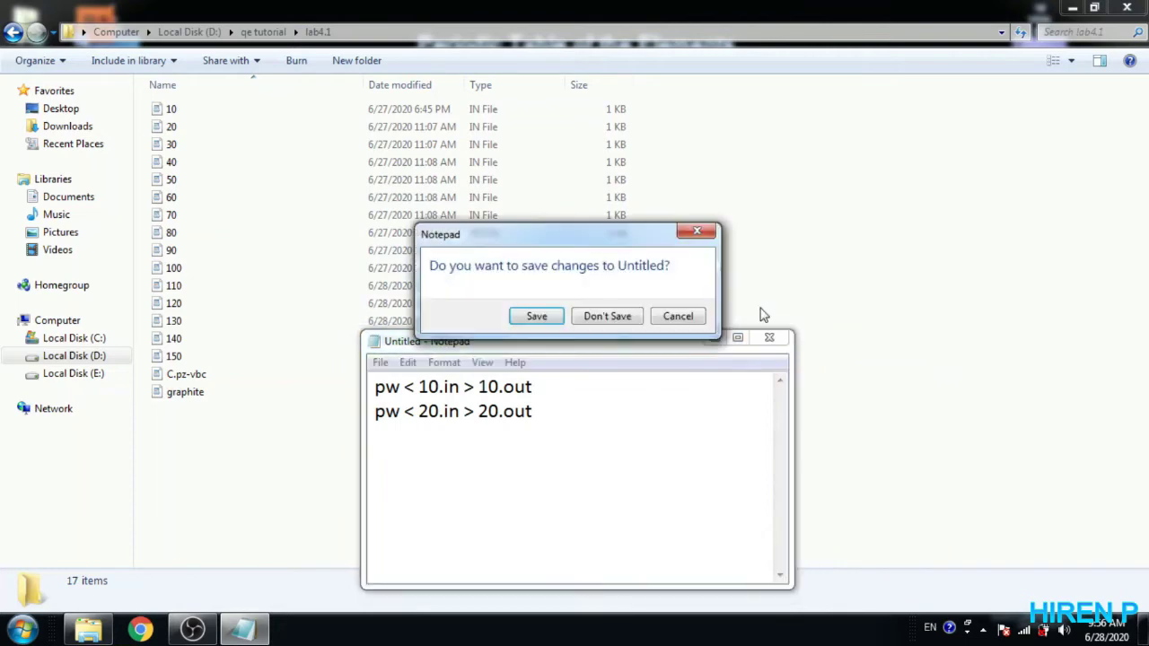
click(622, 320)
click(260, 34)
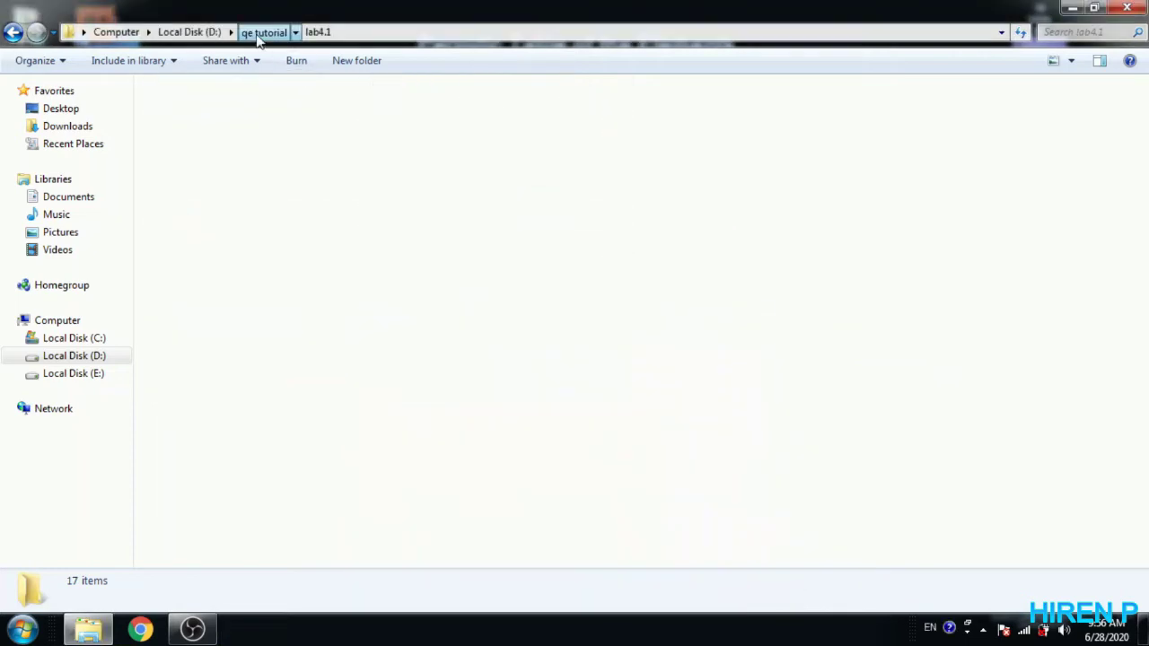
- Open lab4 and inspect the autorun batch file in Notepad, then close it
click(463, 149)
double_click(463, 149)
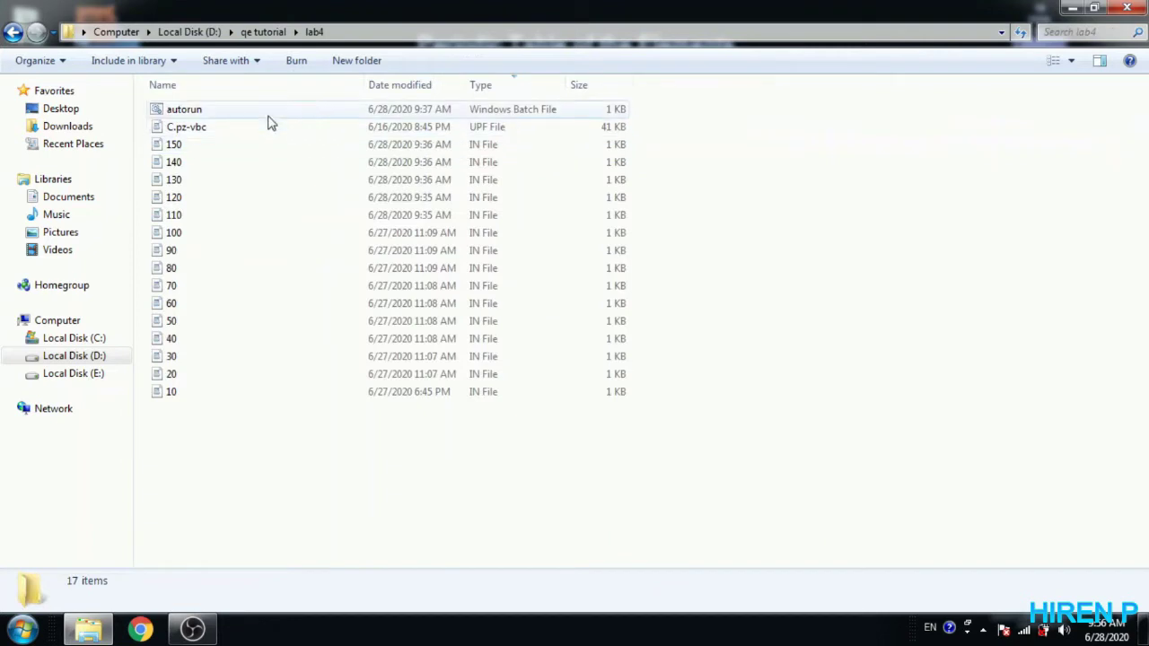
click(236, 109)
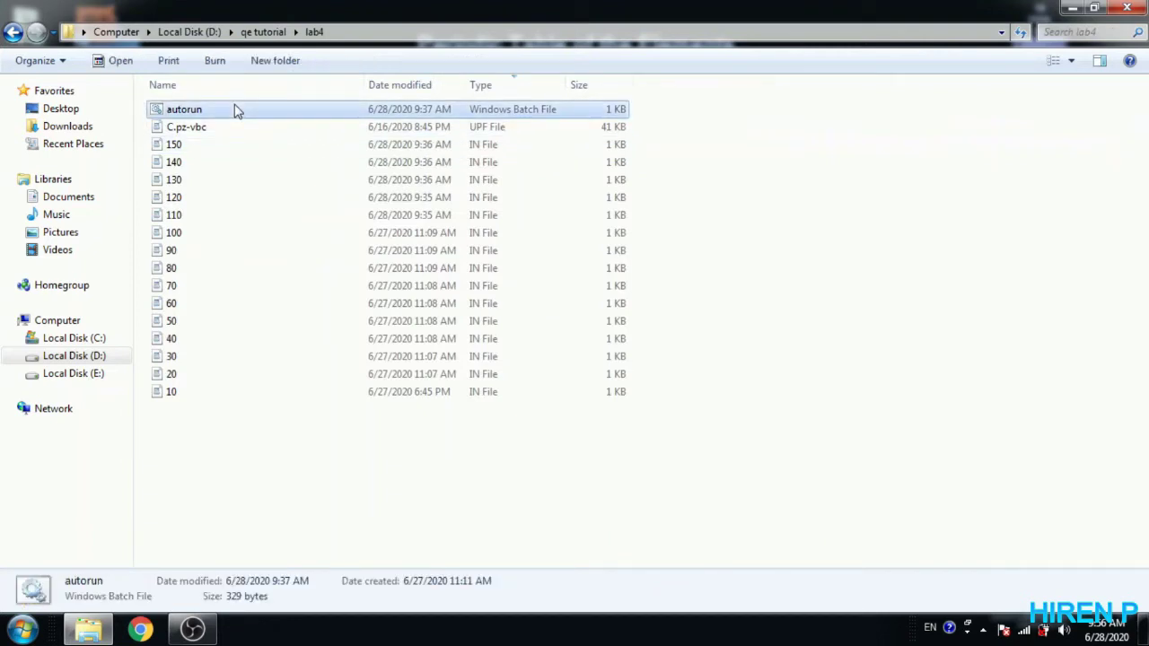
right_click(236, 110)
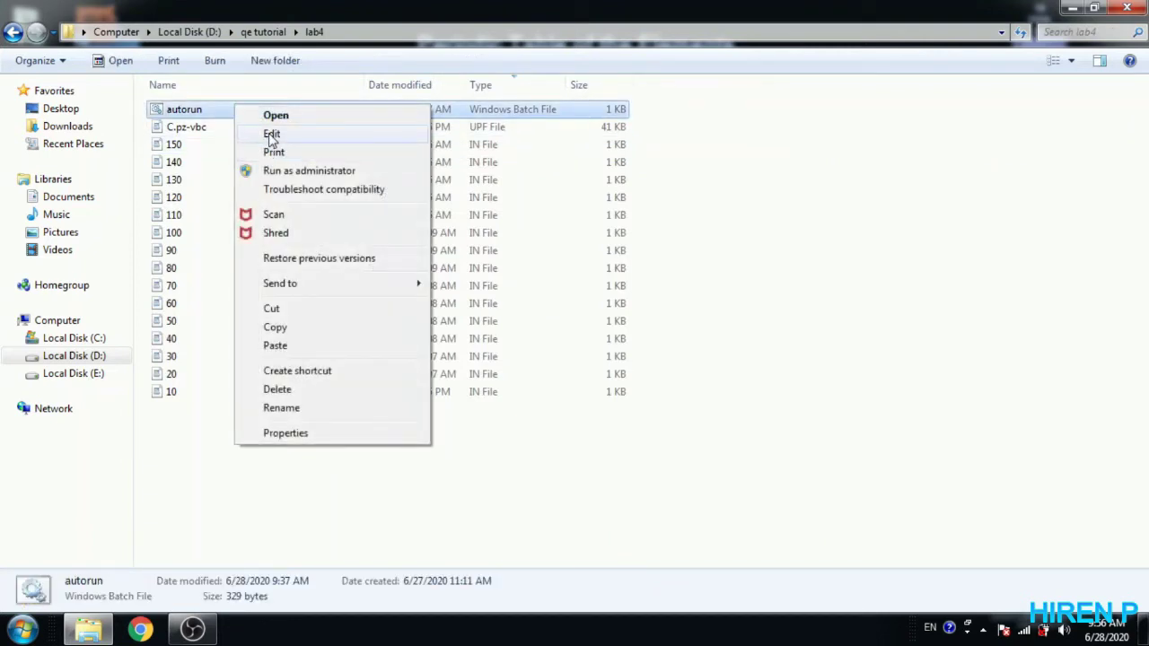
click(272, 134)
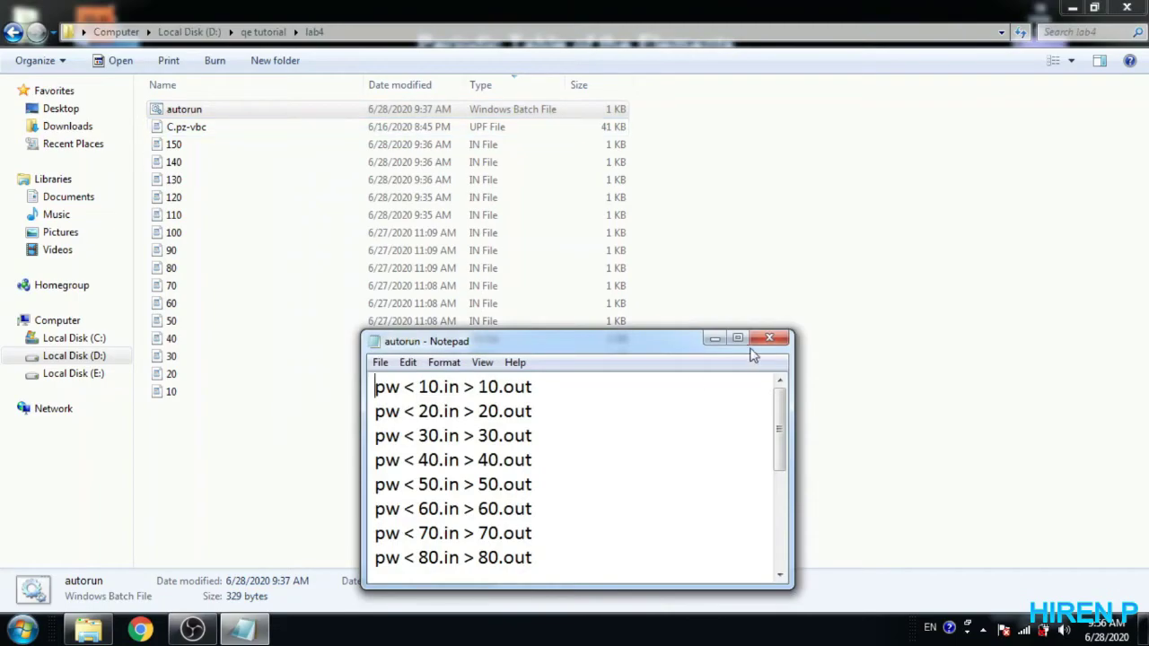
click(738, 338)
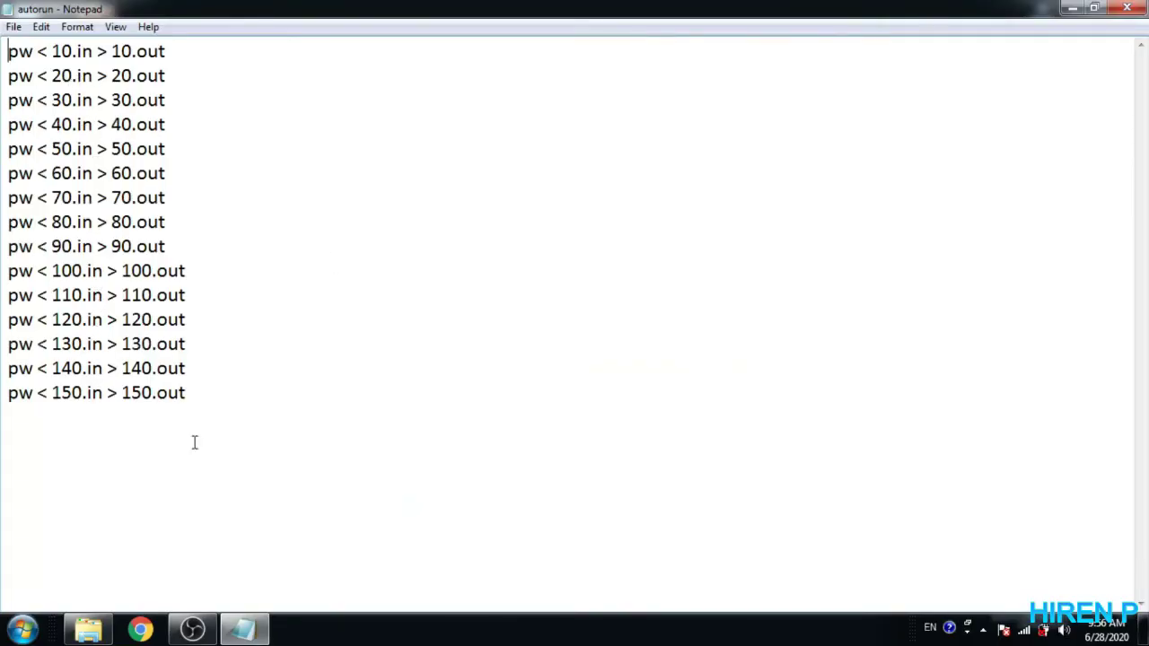
click(1127, 8)
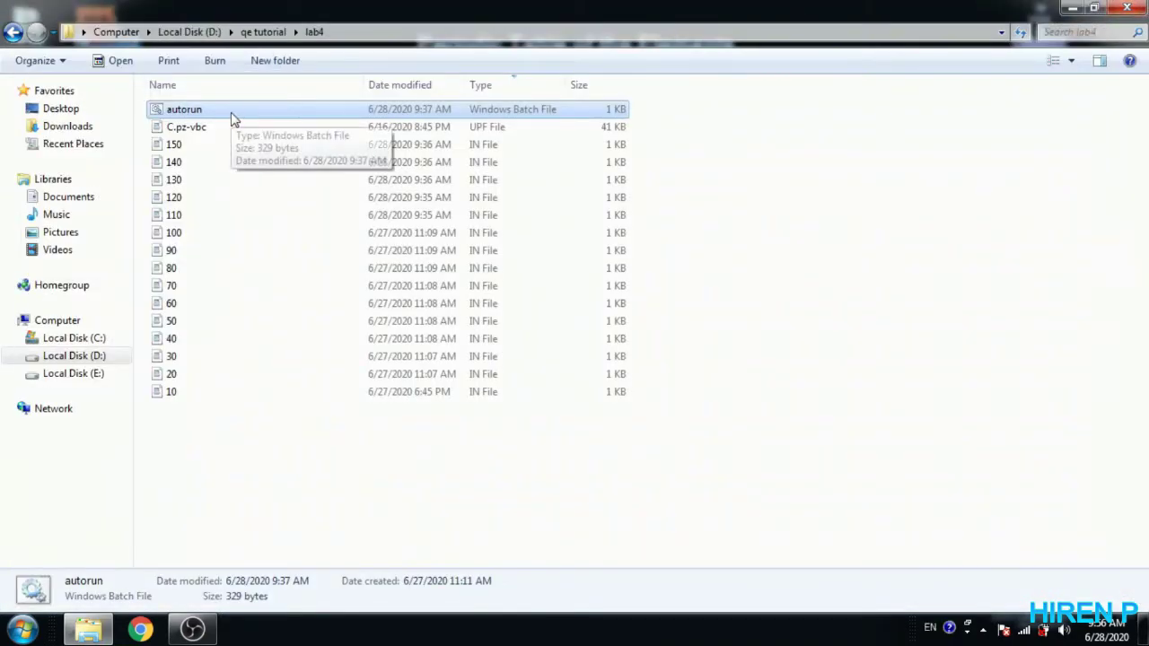
- Paste the autorun file into the lab4.1 folder
click(261, 33)
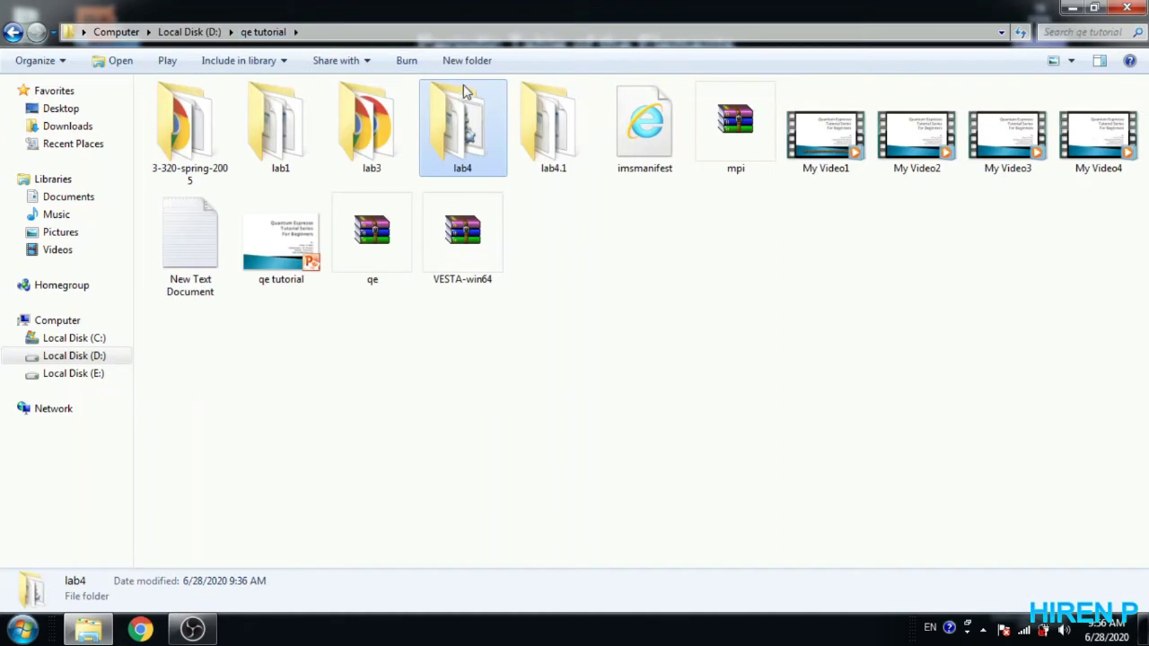
double_click(525, 117)
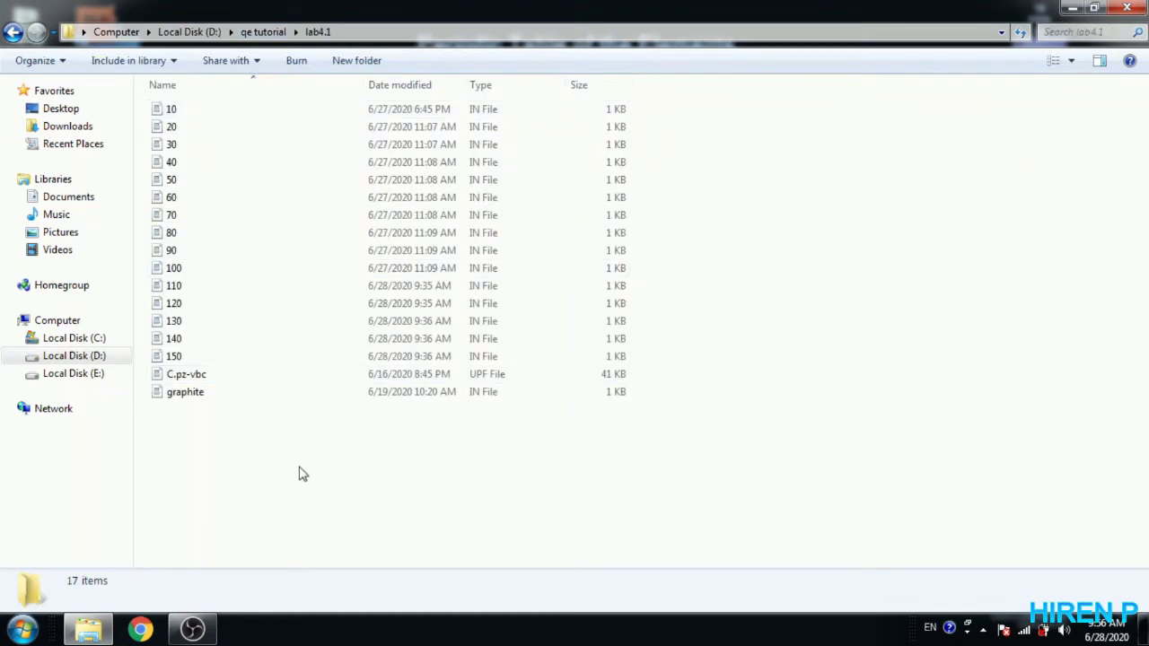
key(ctrl+v)
click(300, 474)
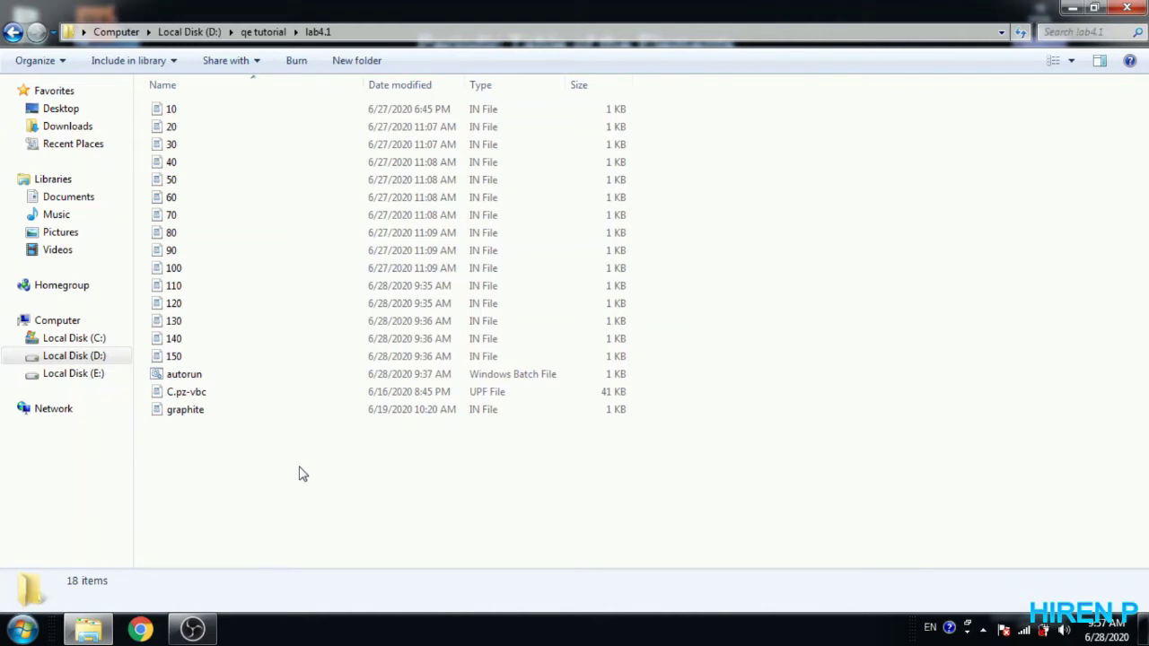
right_click(301, 474)
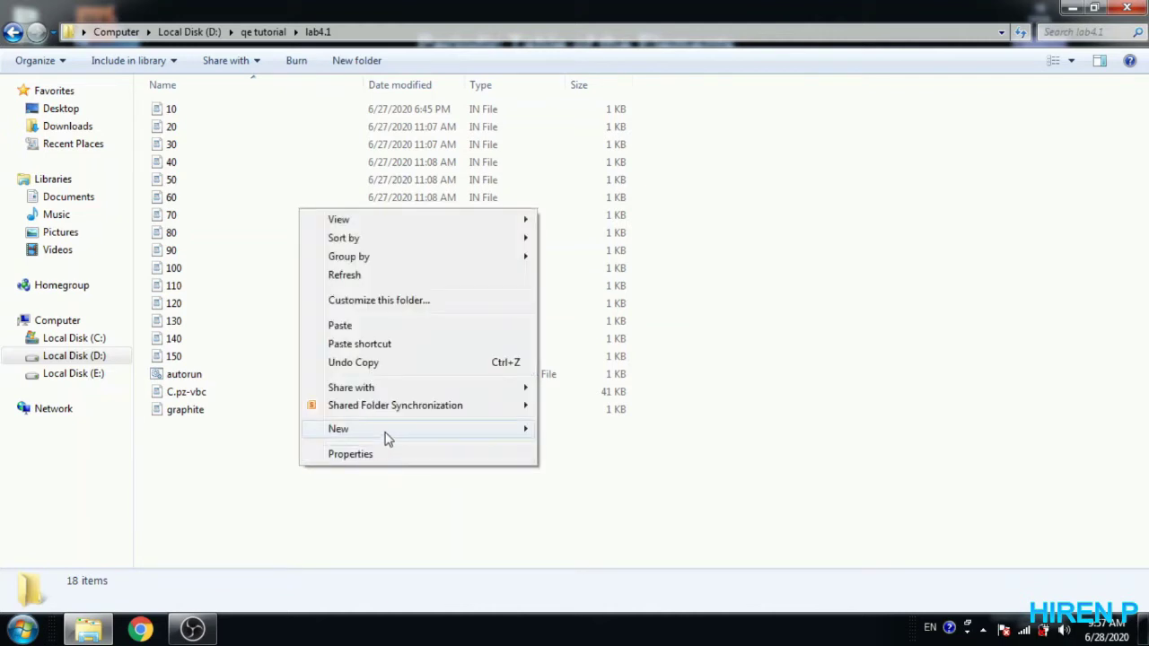
- Open a command window in lab4.1 and run autorun.bat
click(314, 508)
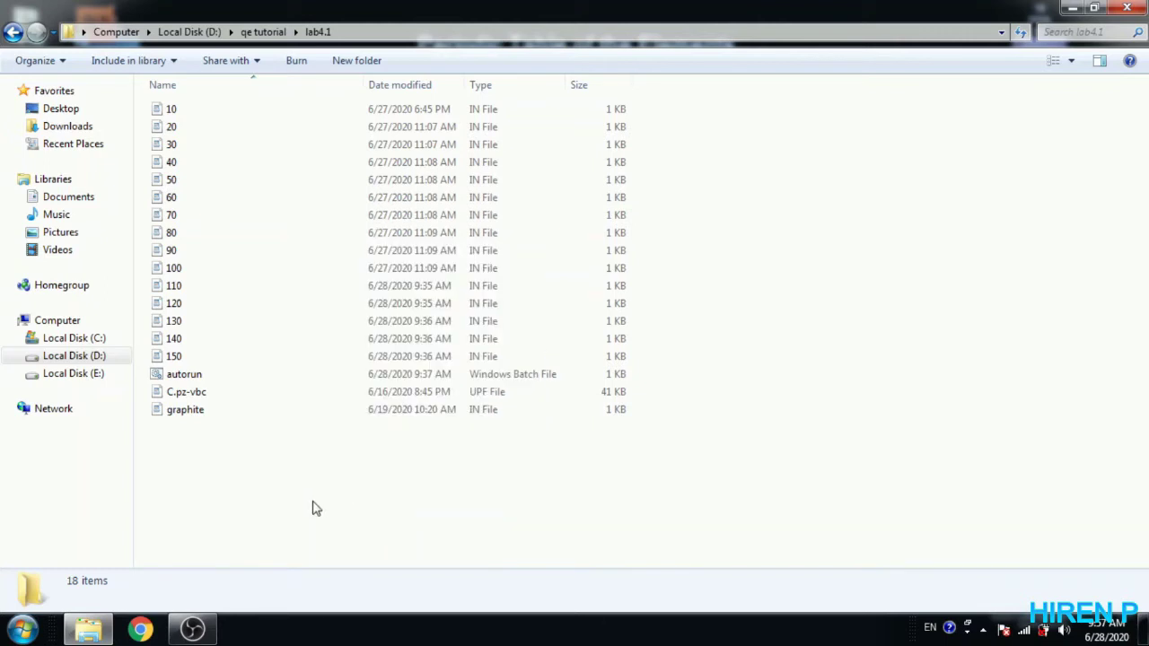
right_click(314, 509)
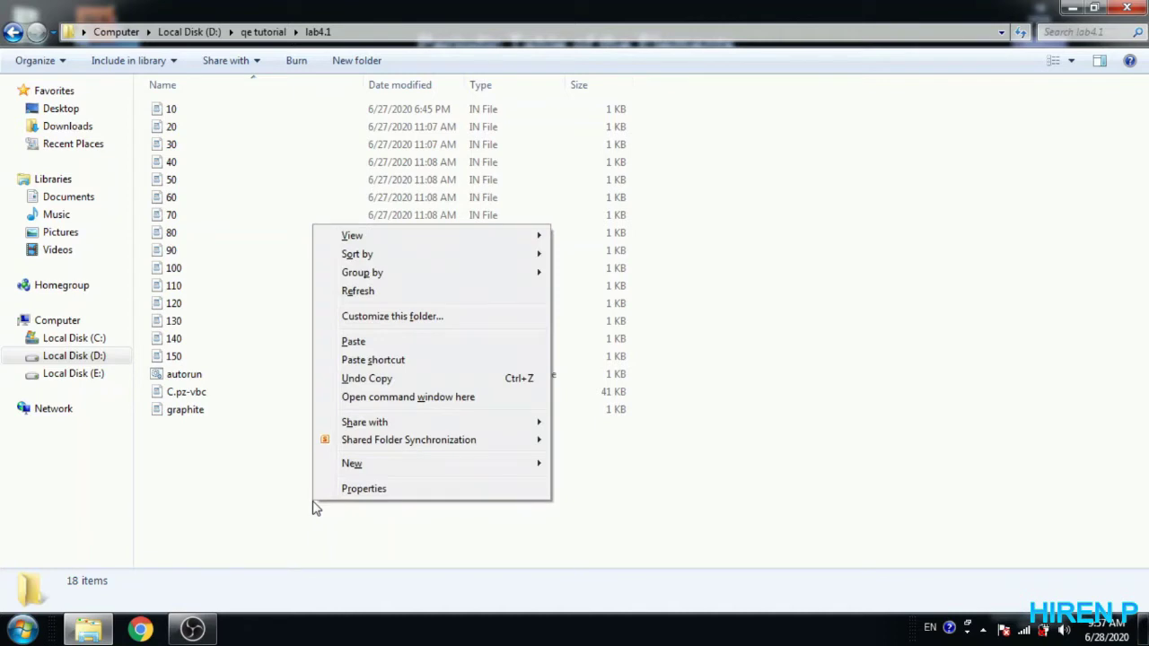
click(389, 400)
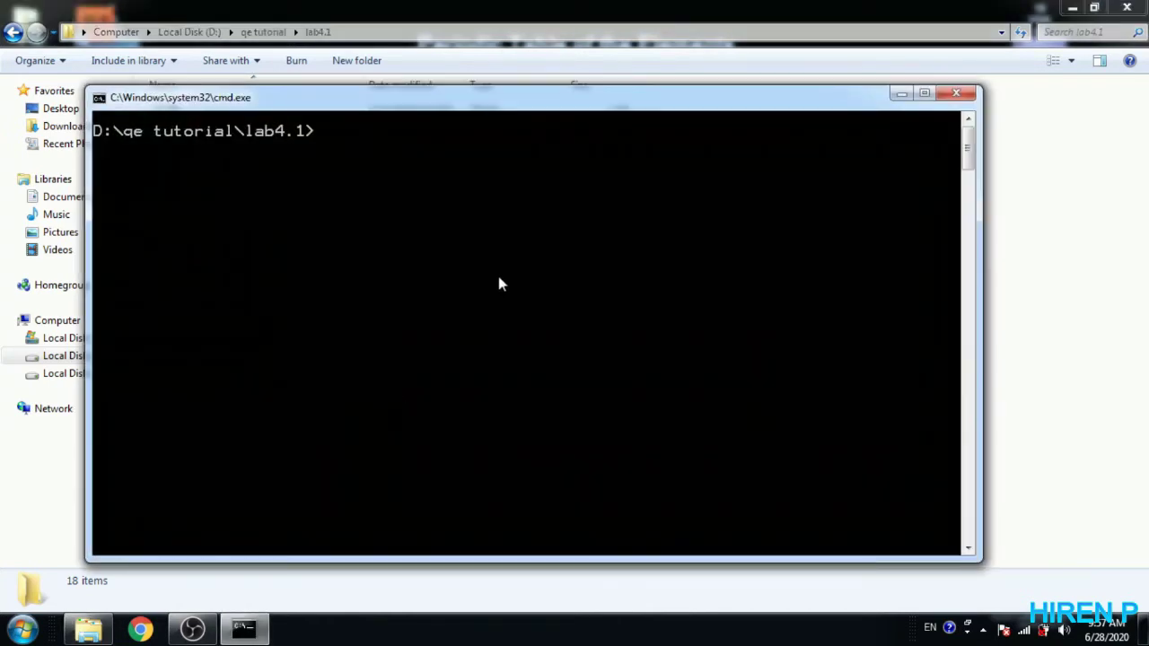
drag(352, 102, 558, 190)
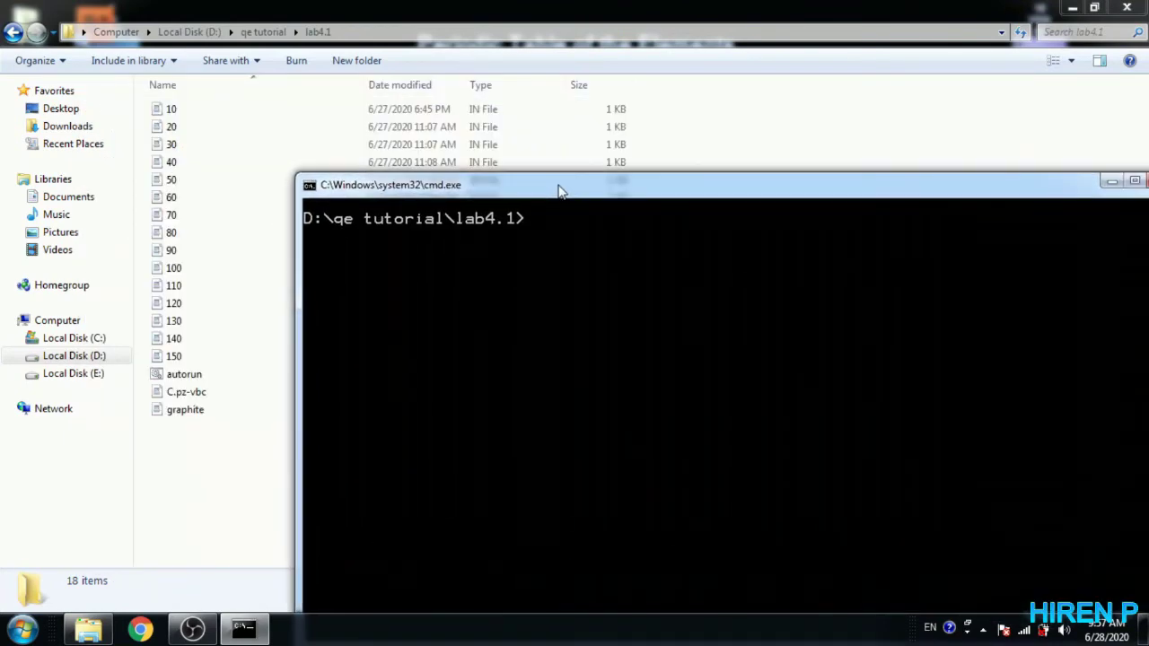
text(aut)
key(Tab)
key(Return)
- Close the command window and sort the lab4.1 files by type
drag(558, 190, 510, 117)
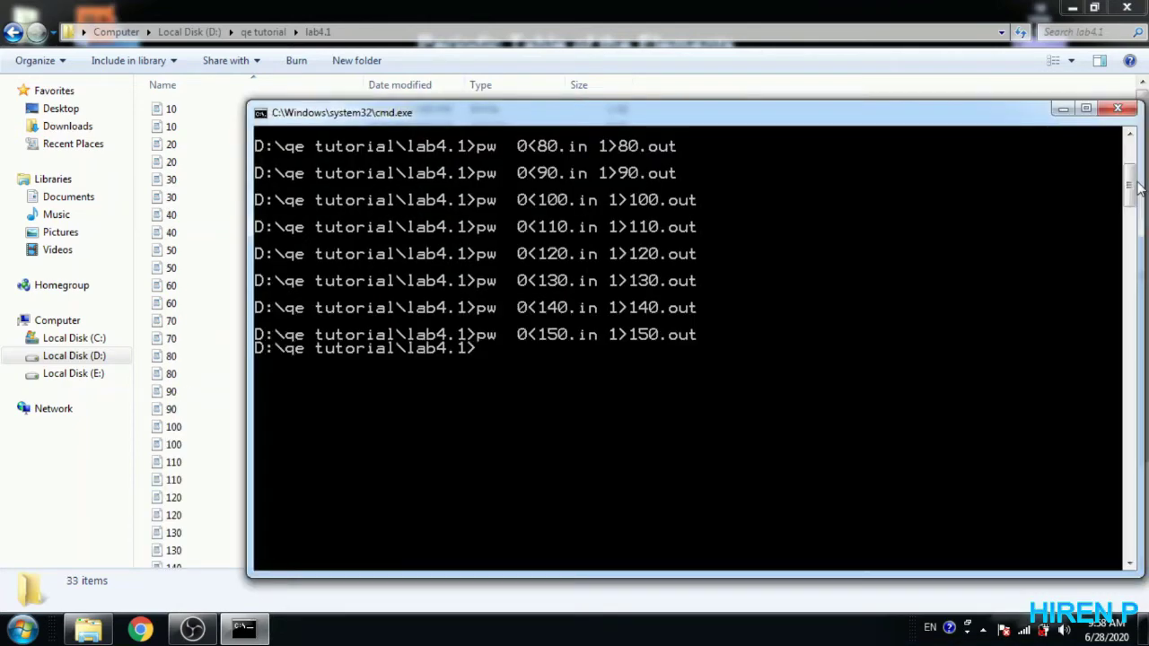
click(1124, 108)
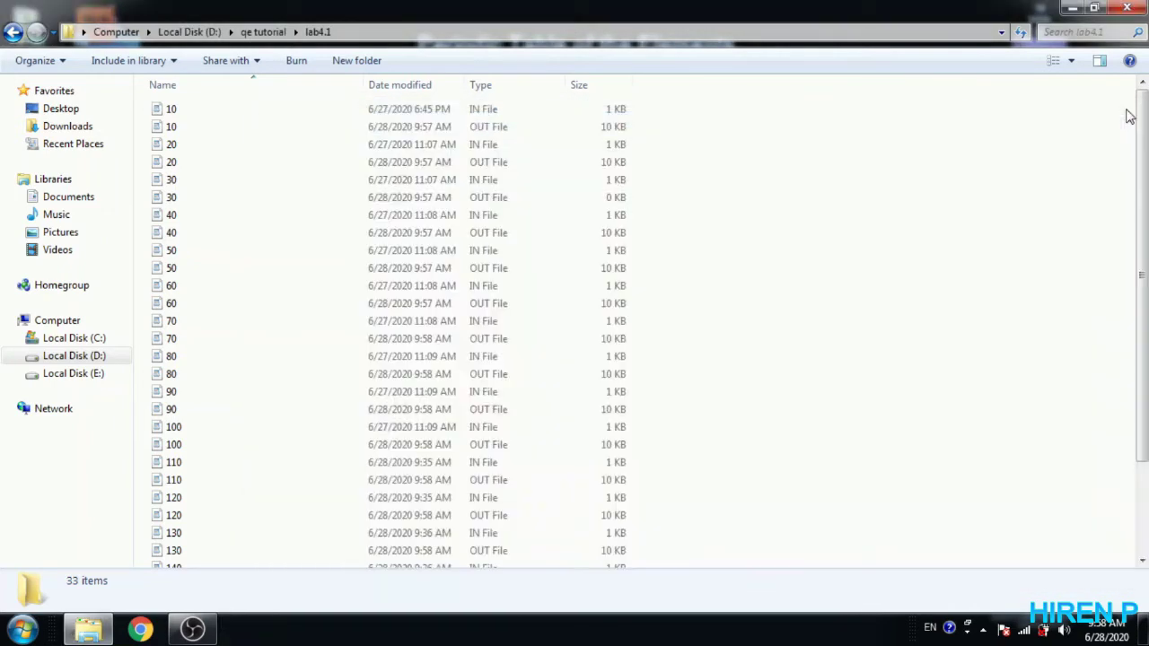
click(482, 87)
drag(1140, 267, 1138, 438)
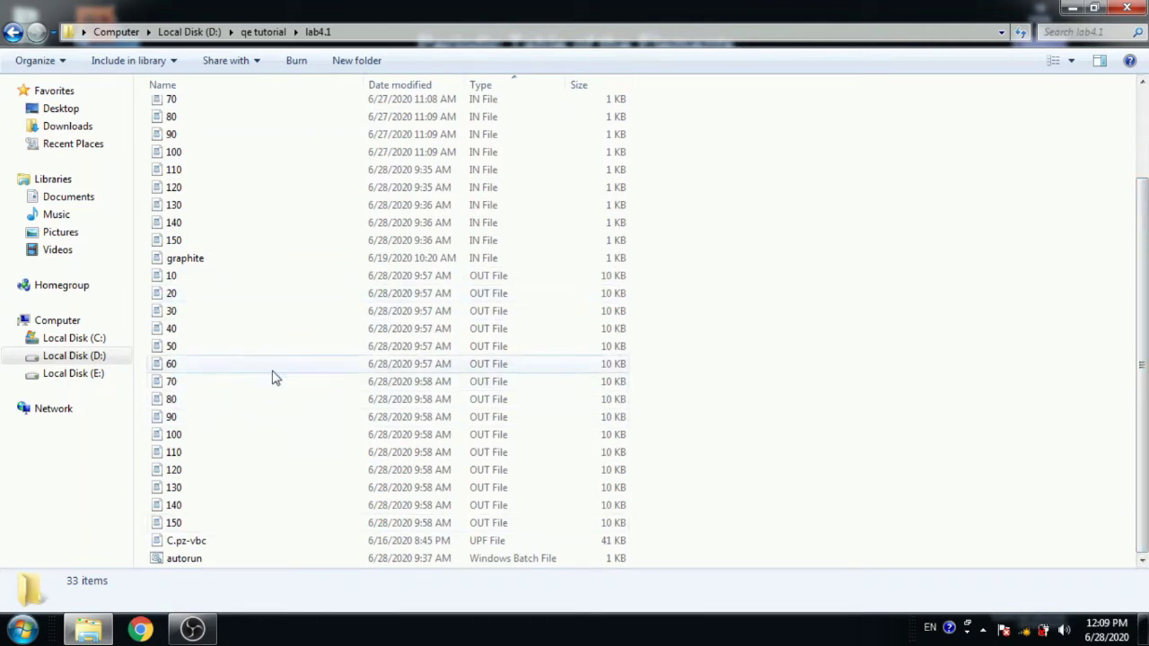
- Launch Excel, enter headers ecut, total energy and delta e, and widen column B
click(18, 632)
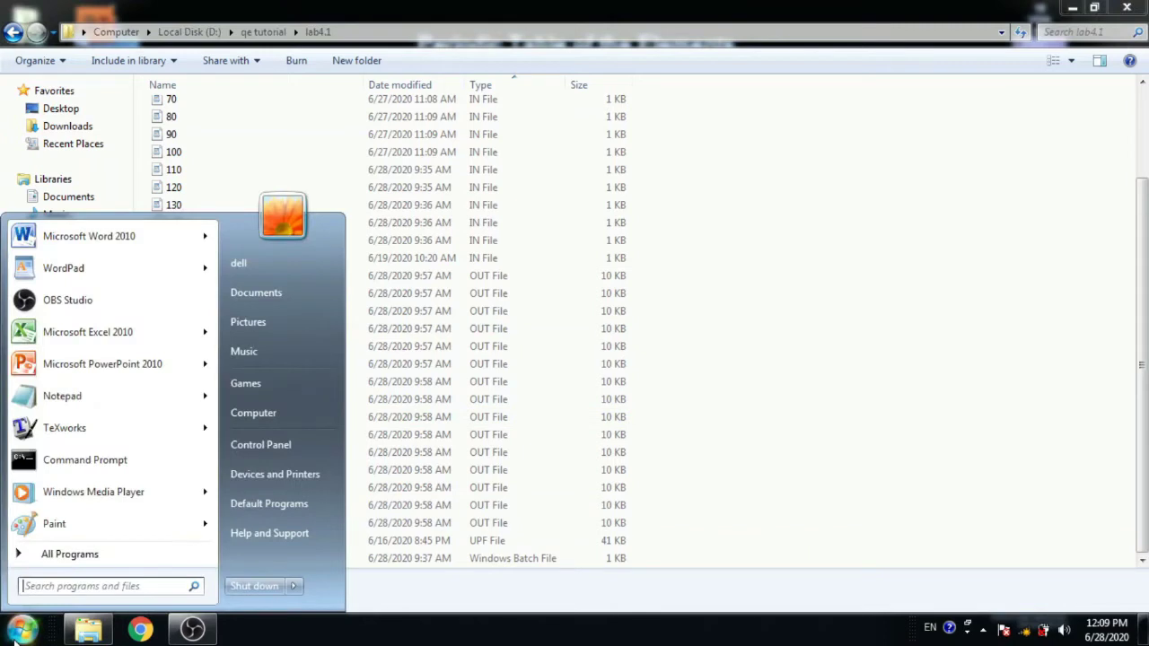
click(106, 341)
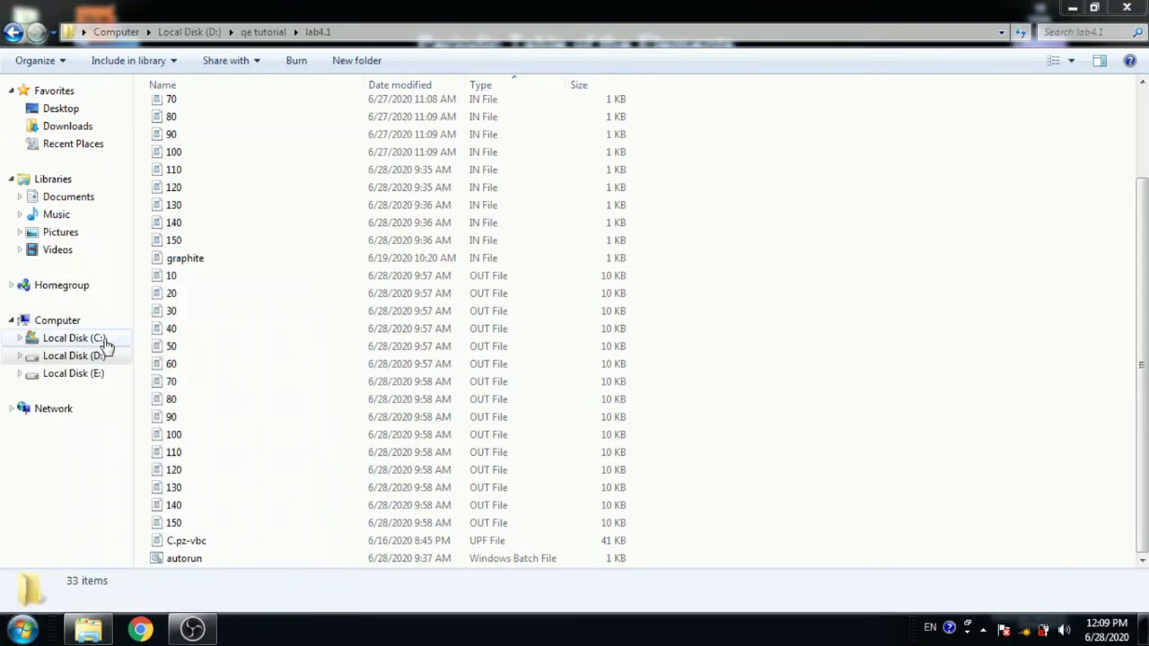
text(ecut)
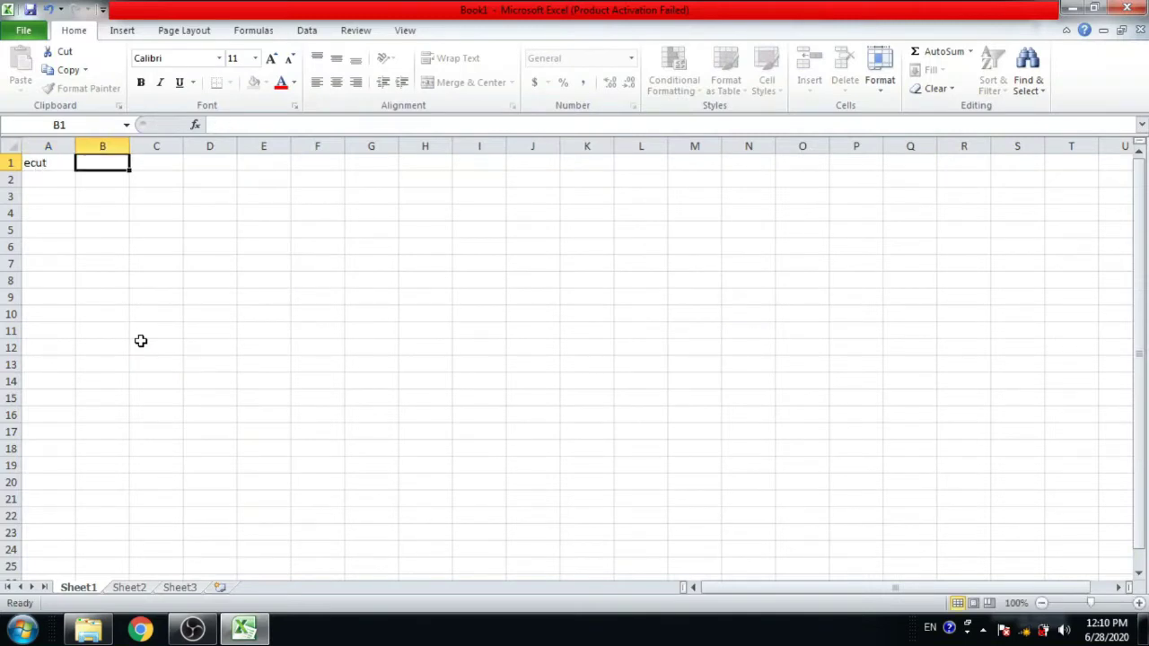
text(tot)
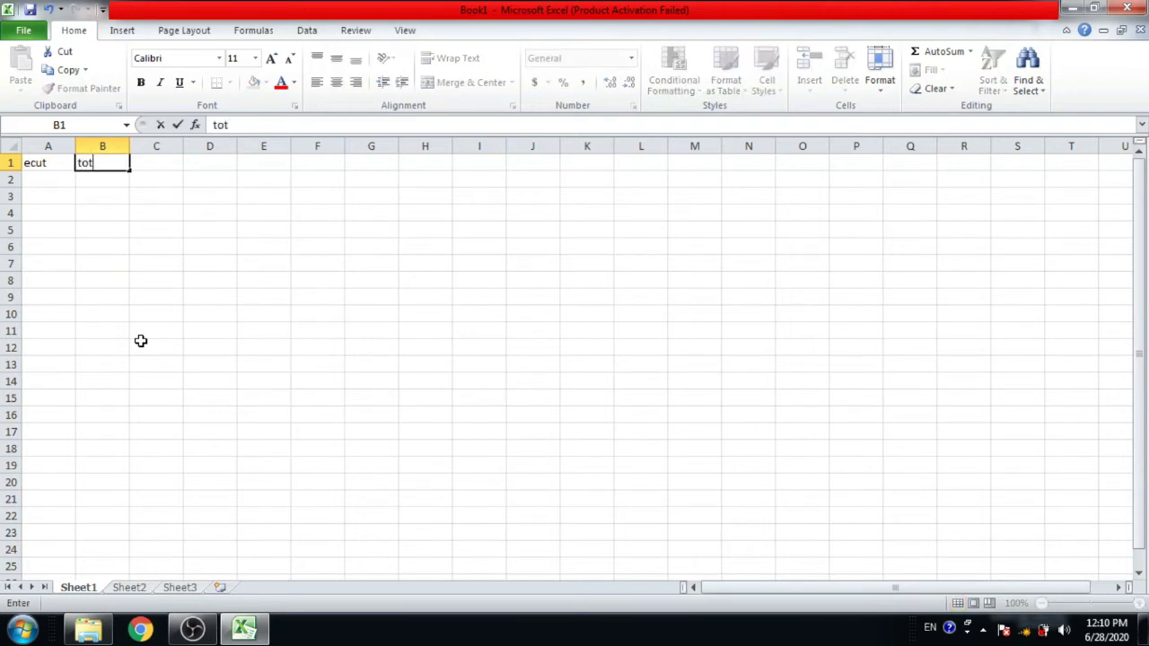
text(al energy)
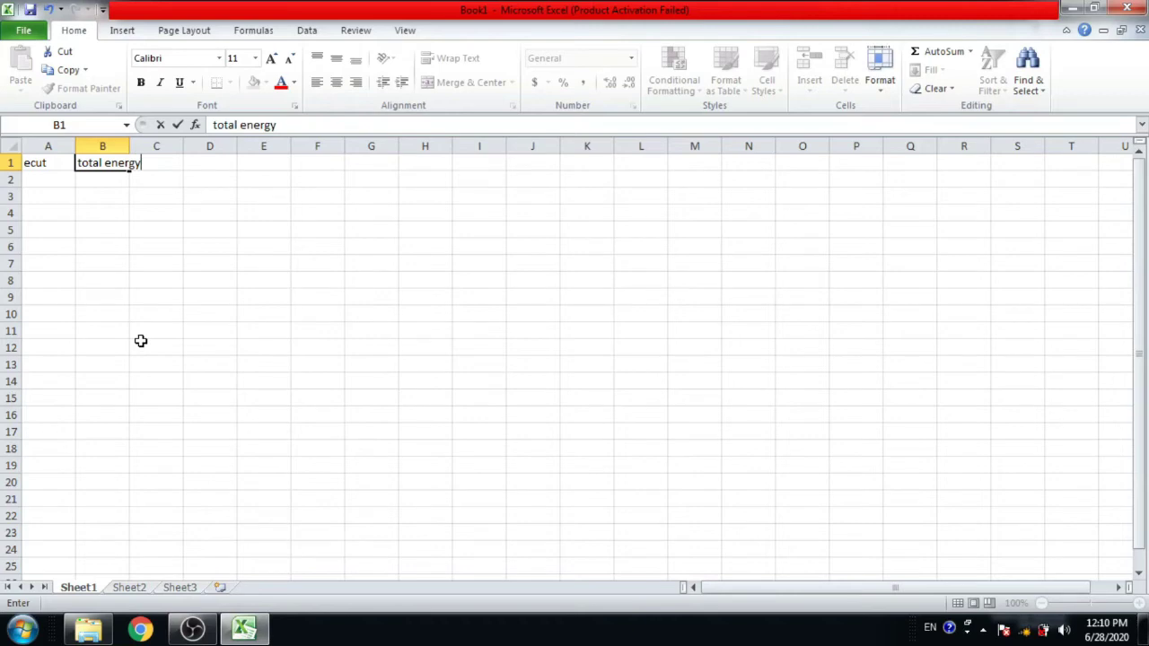
key(Tab)
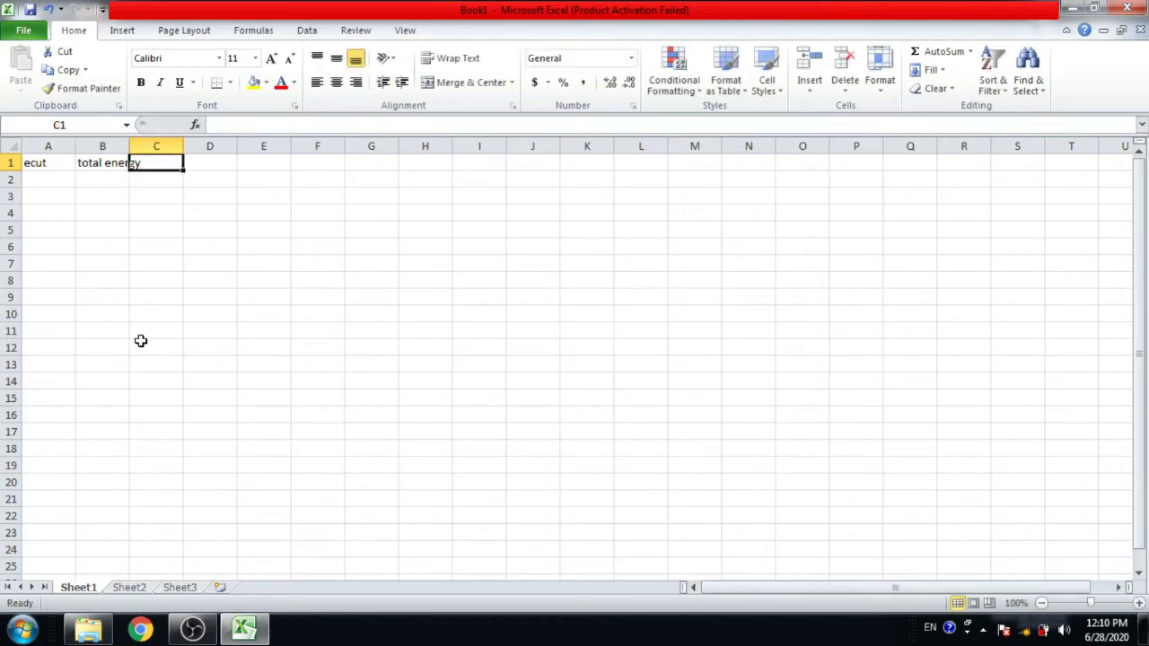
text(delta e)
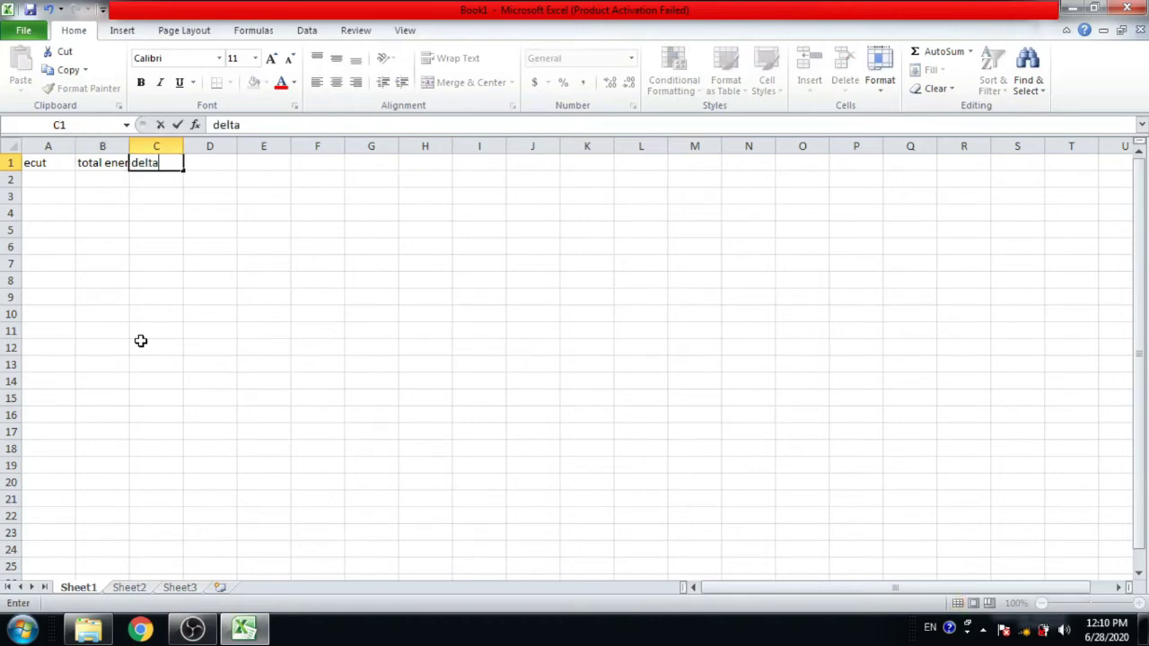
click(157, 242)
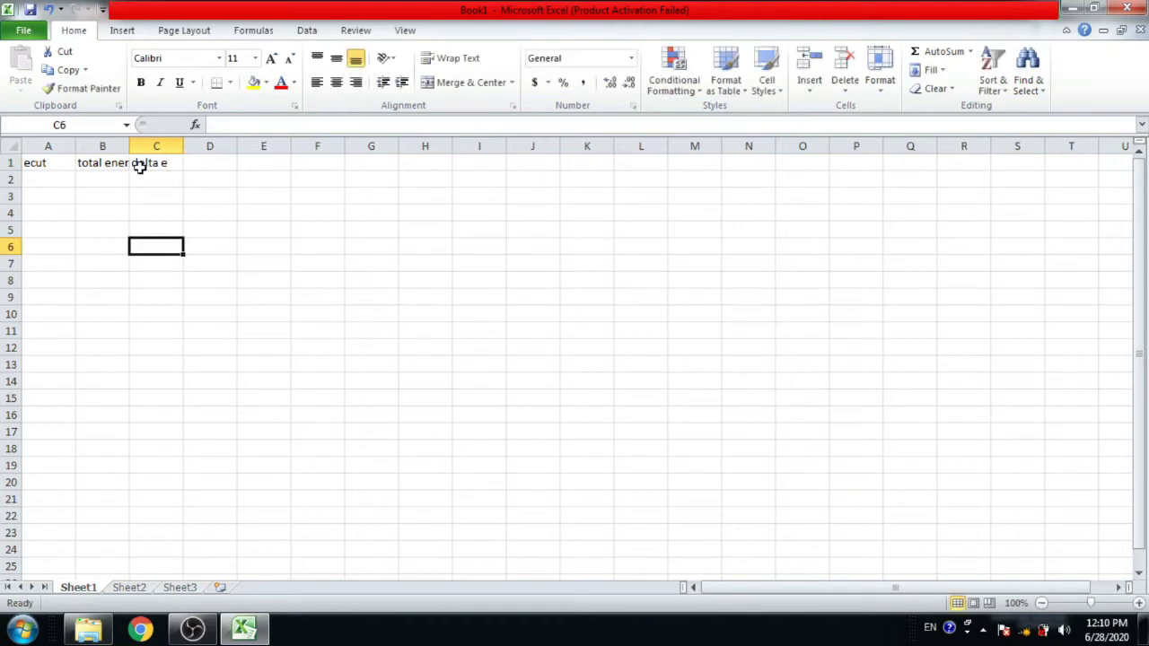
double_click(127, 145)
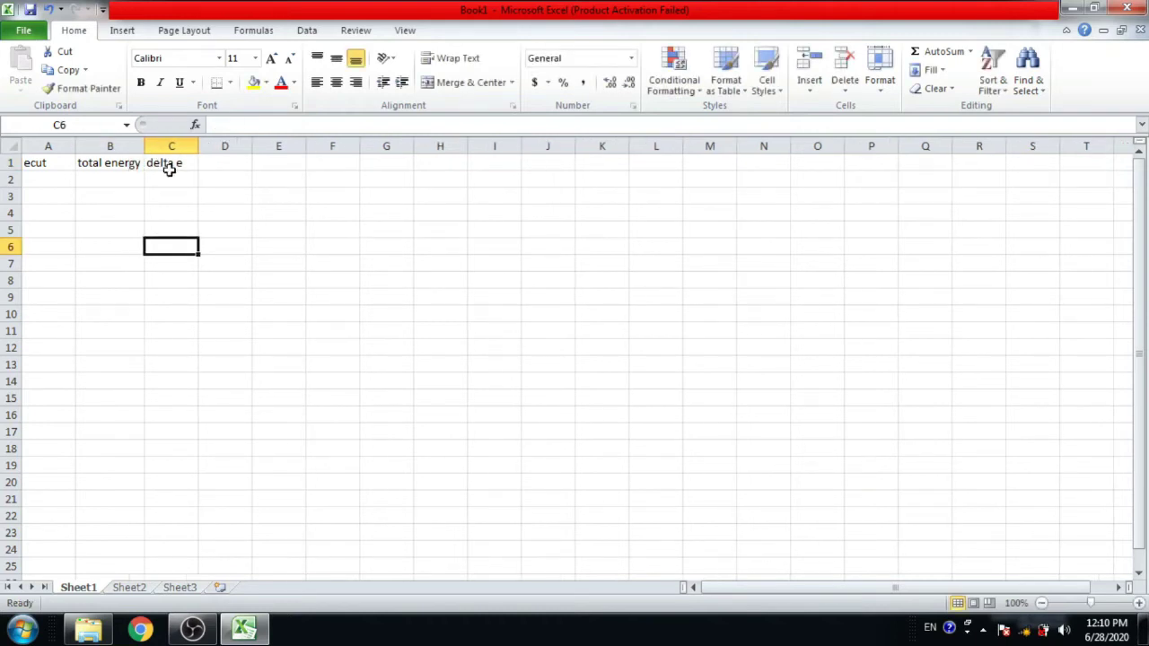
drag(144, 141, 158, 141)
- Fill column A with ecut values 10 through 150 in steps of 10
click(48, 181)
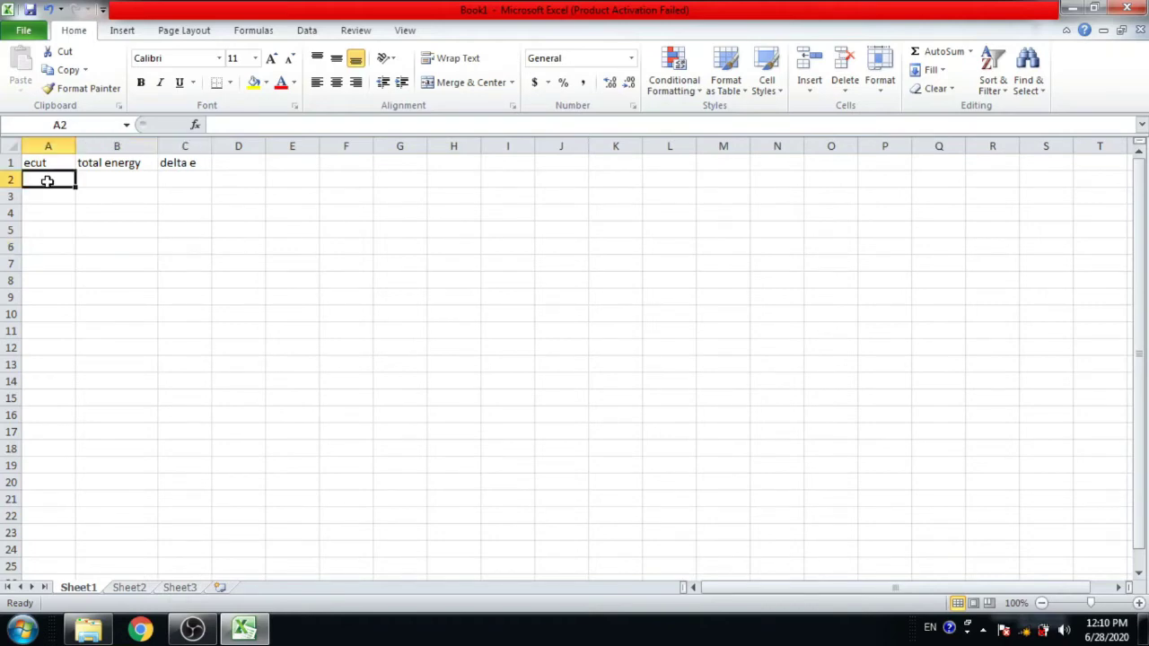
text(10)
key(Return)
text(12)
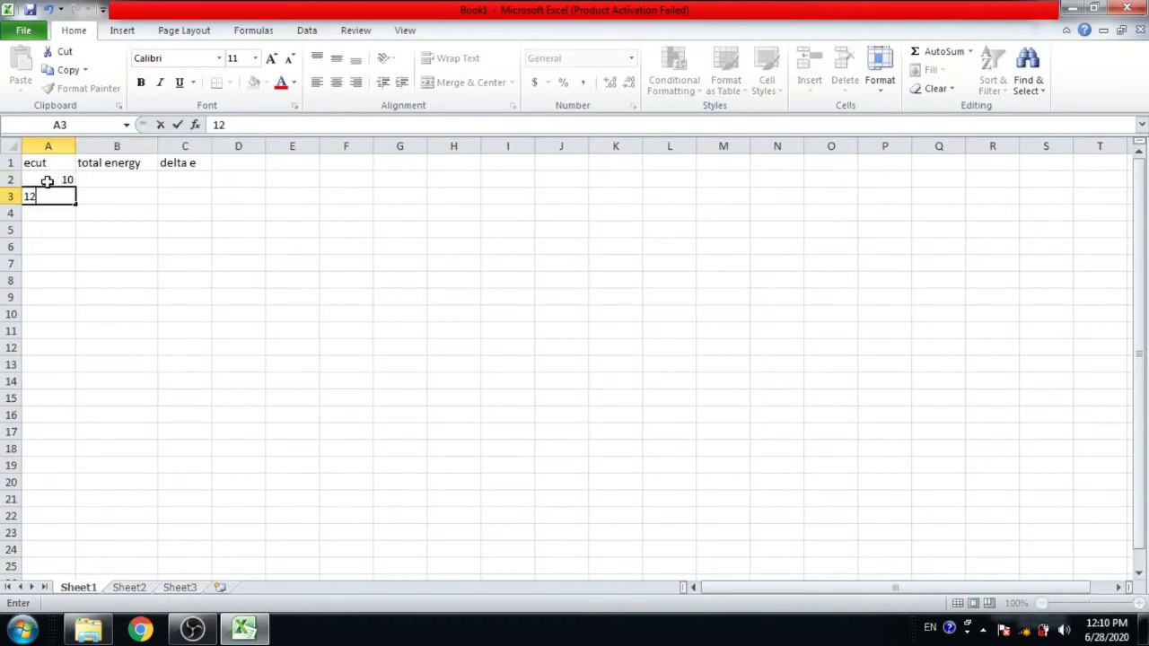
key(BackSpace)
key(BackSpace)
text(20)
key(Return)
text(30)
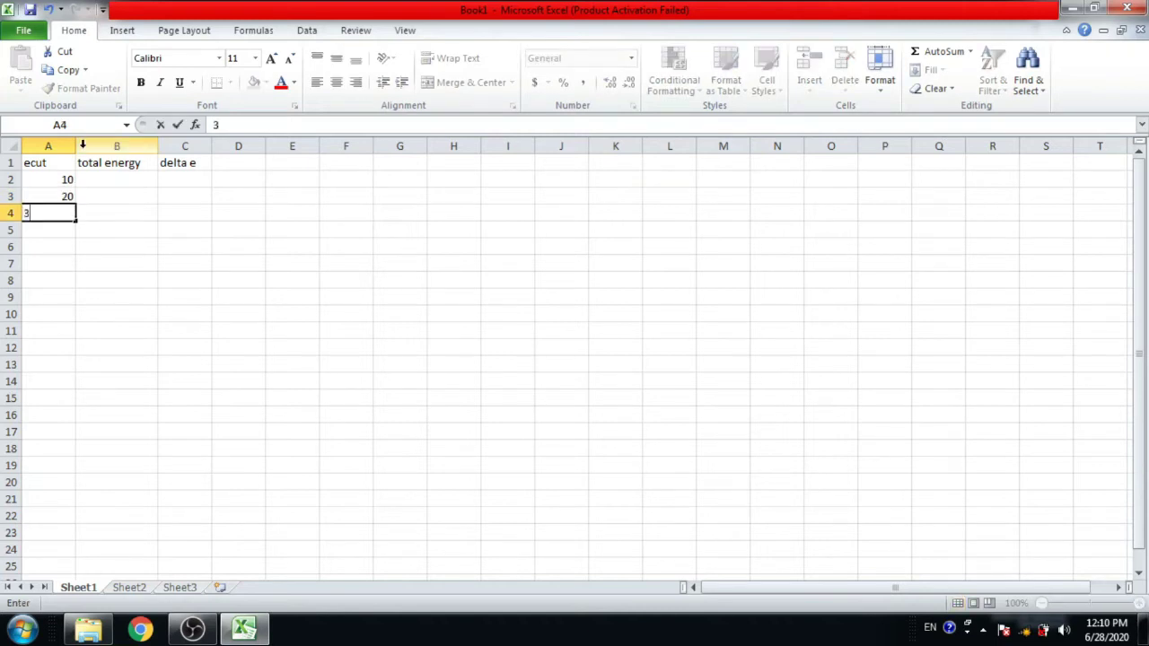
key(Up)
key(Up)
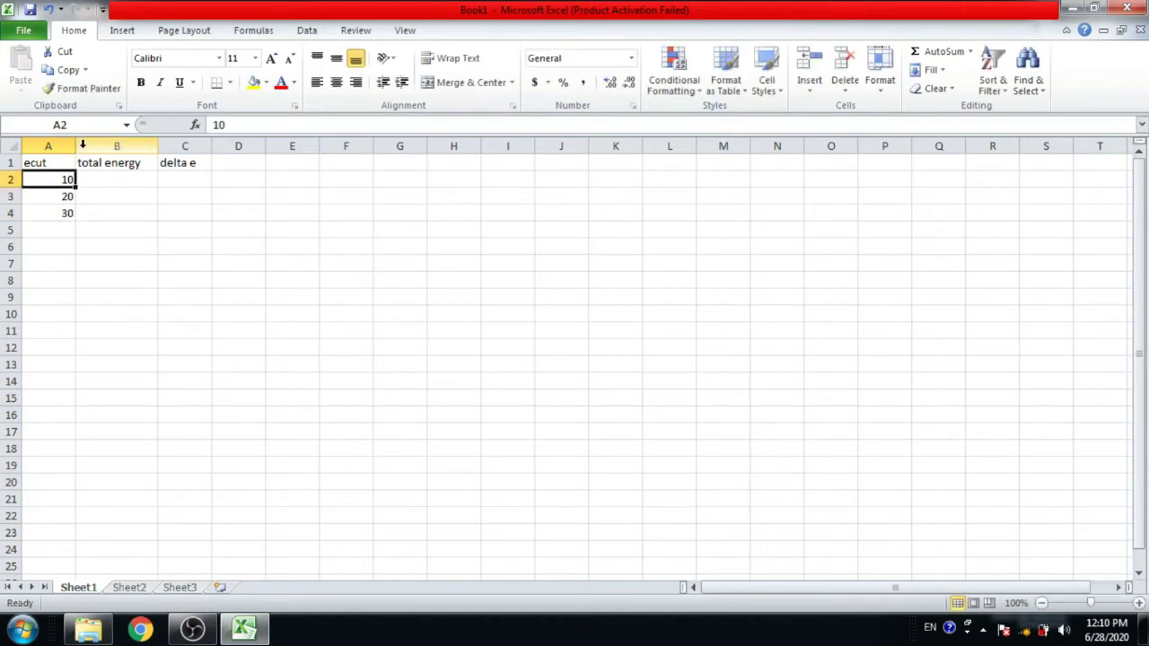
key(shift+Down)
key(shift+Down)
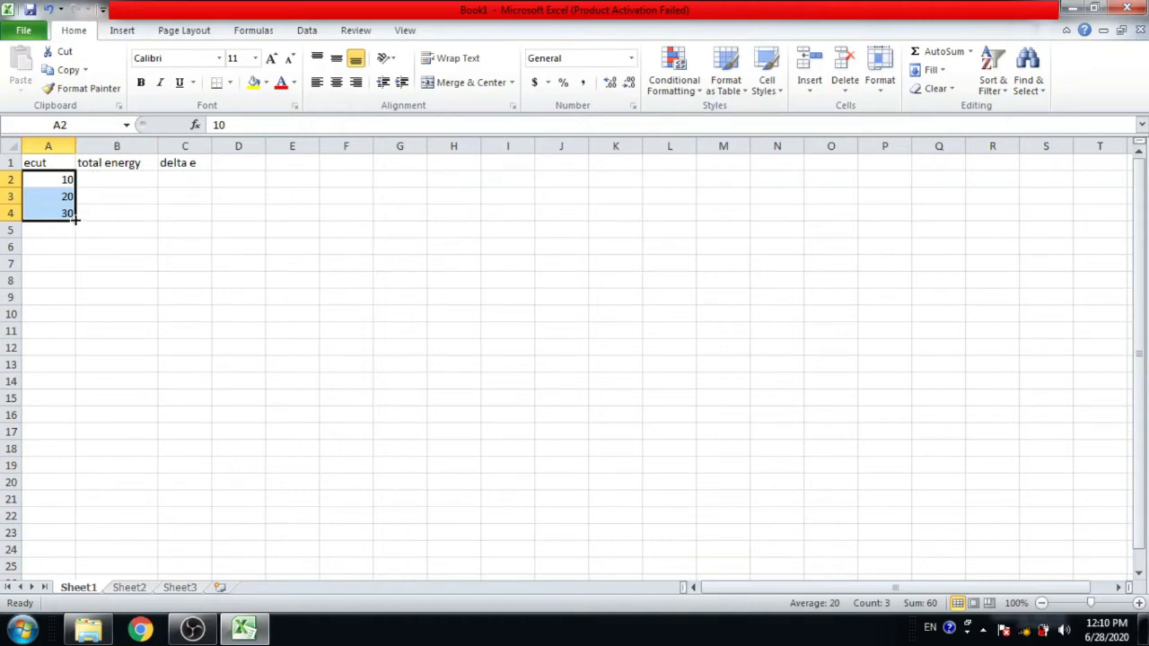
drag(75, 218, 70, 418)
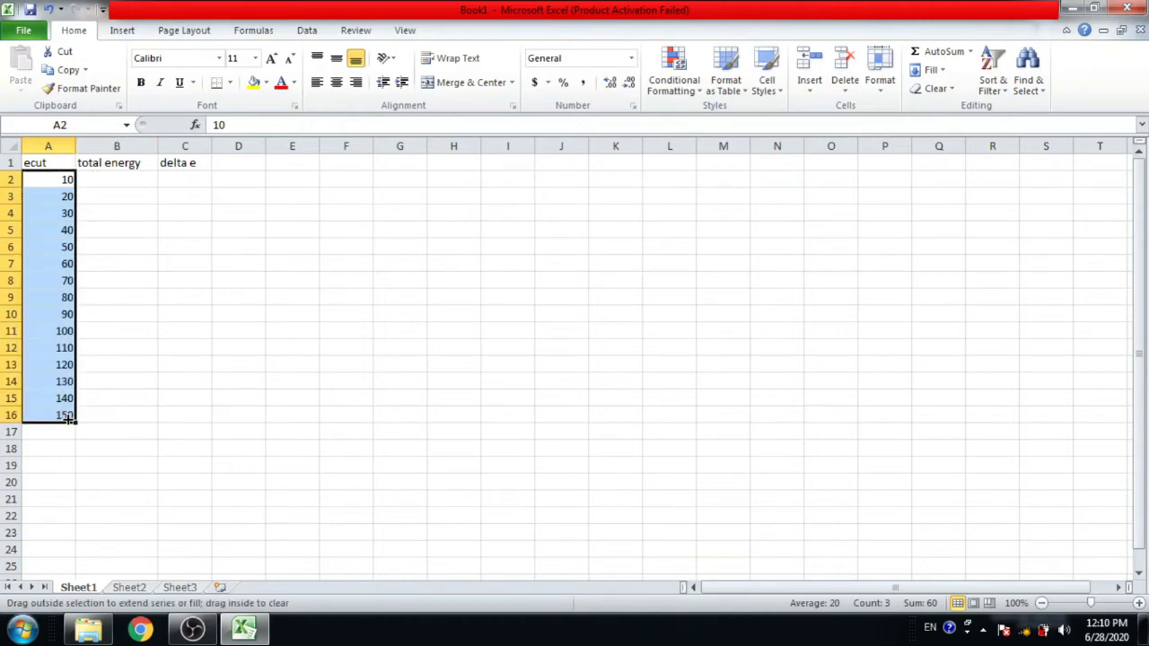
click(120, 181)
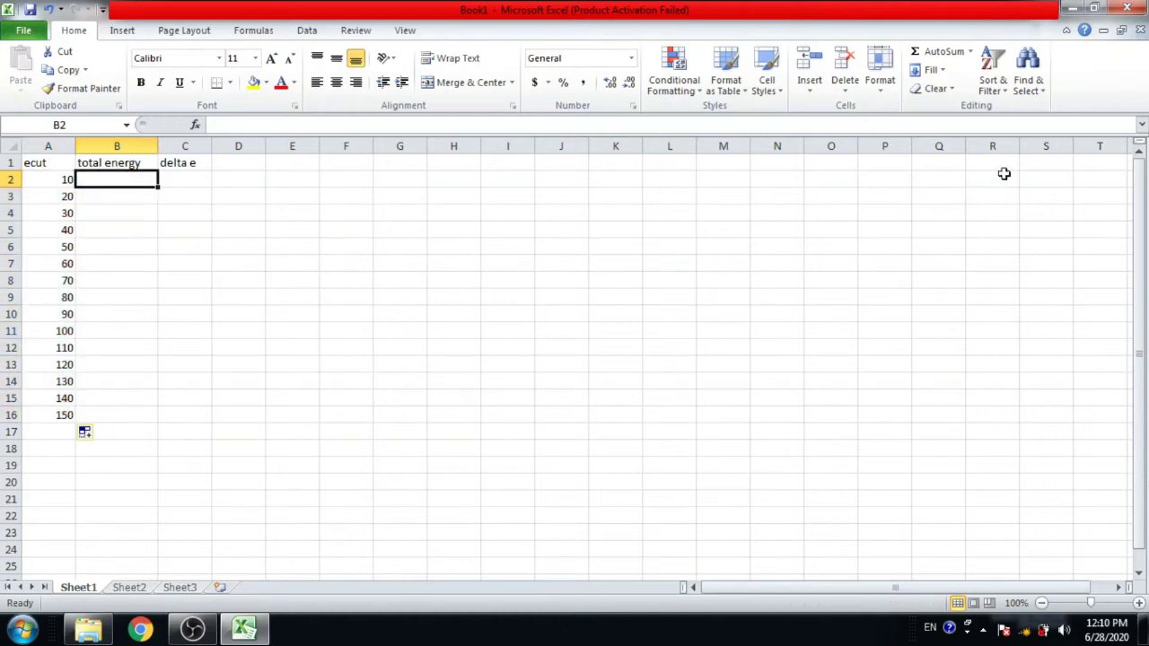
click(56, 180)
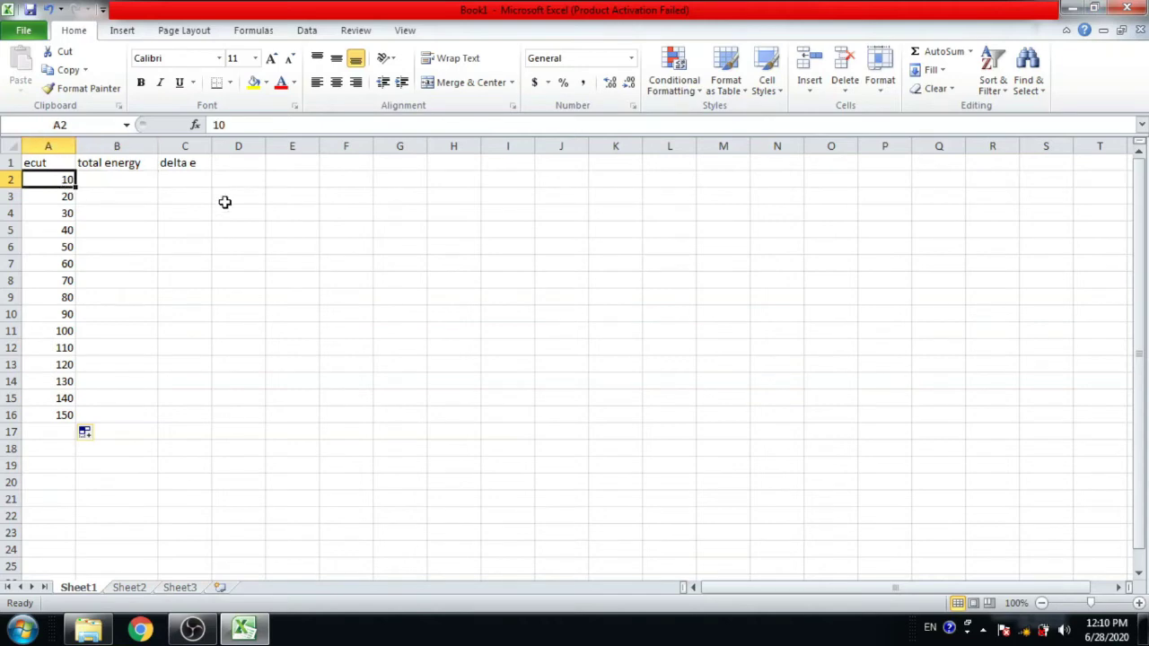
- Open 10.out in WordPad and select its total energy -41.75640992
click(1077, 9)
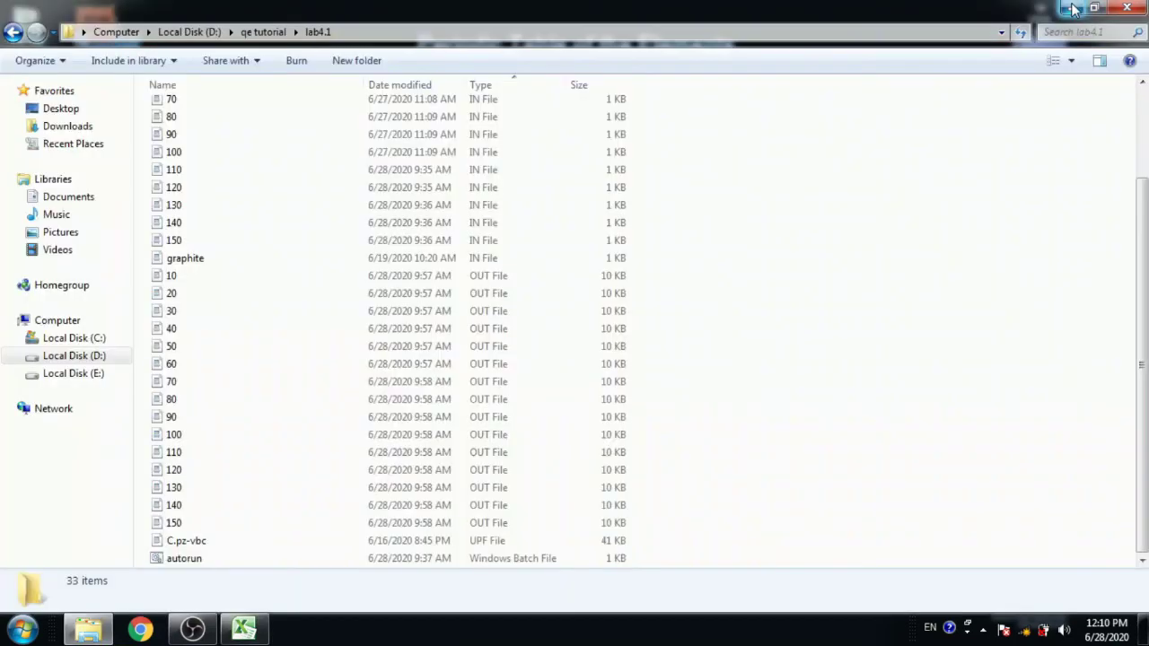
double_click(169, 278)
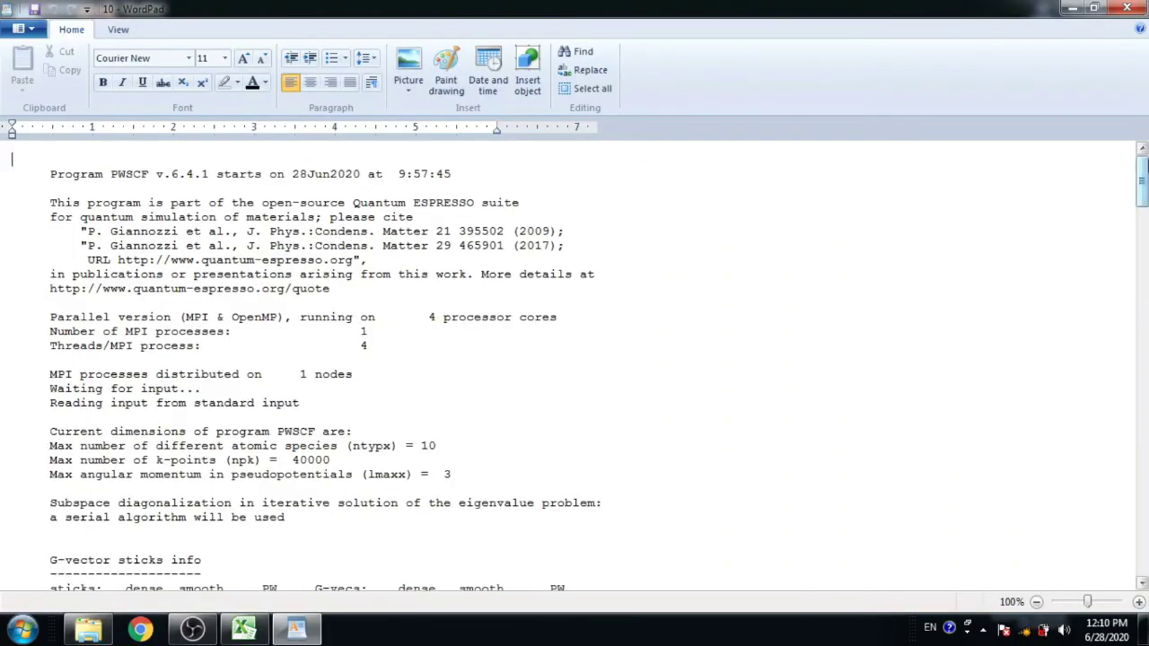
drag(1144, 184, 1143, 489)
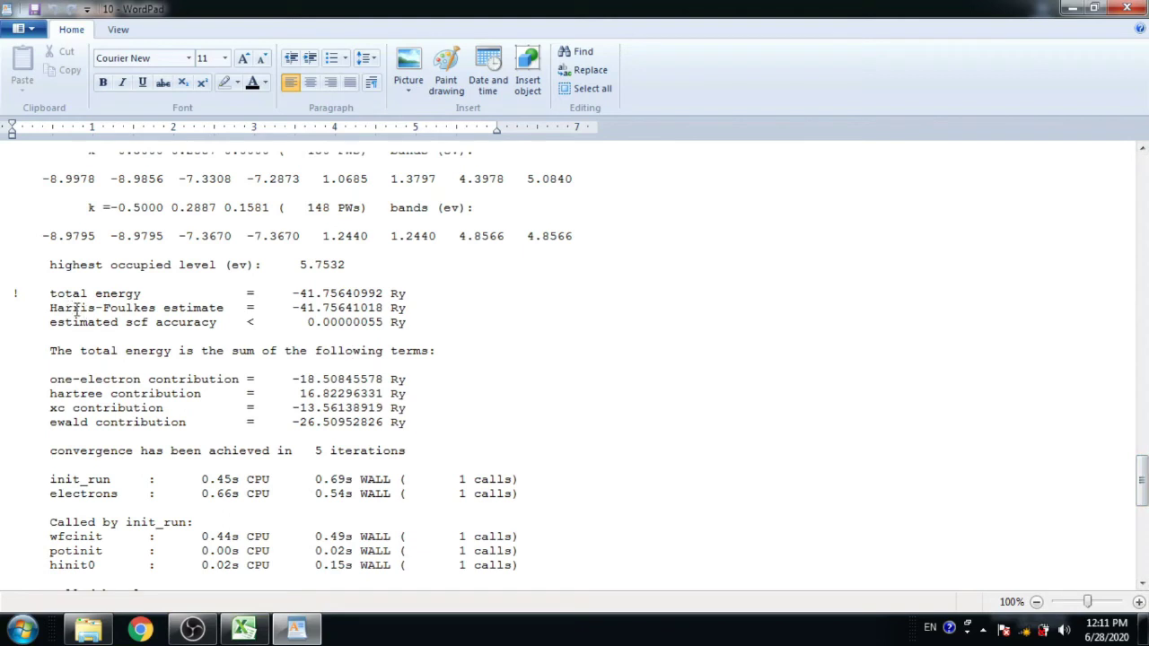
click(14, 296)
drag(292, 292, 366, 287)
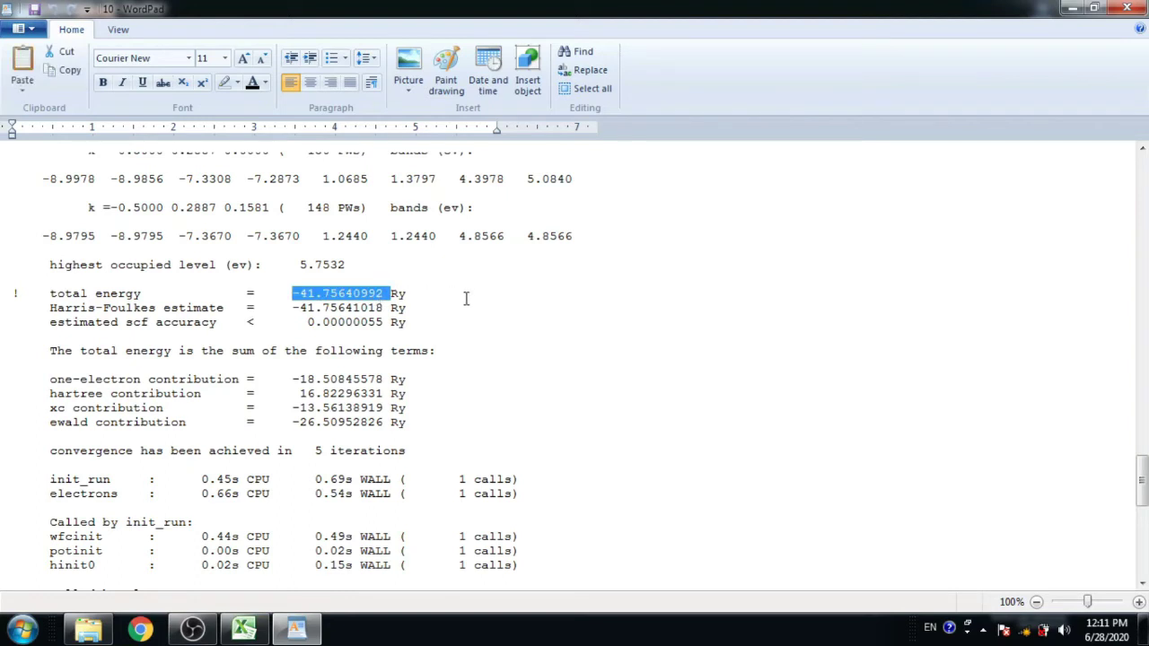
- Return to Excel and select the total energy cell for ecut 10
click(1074, 8)
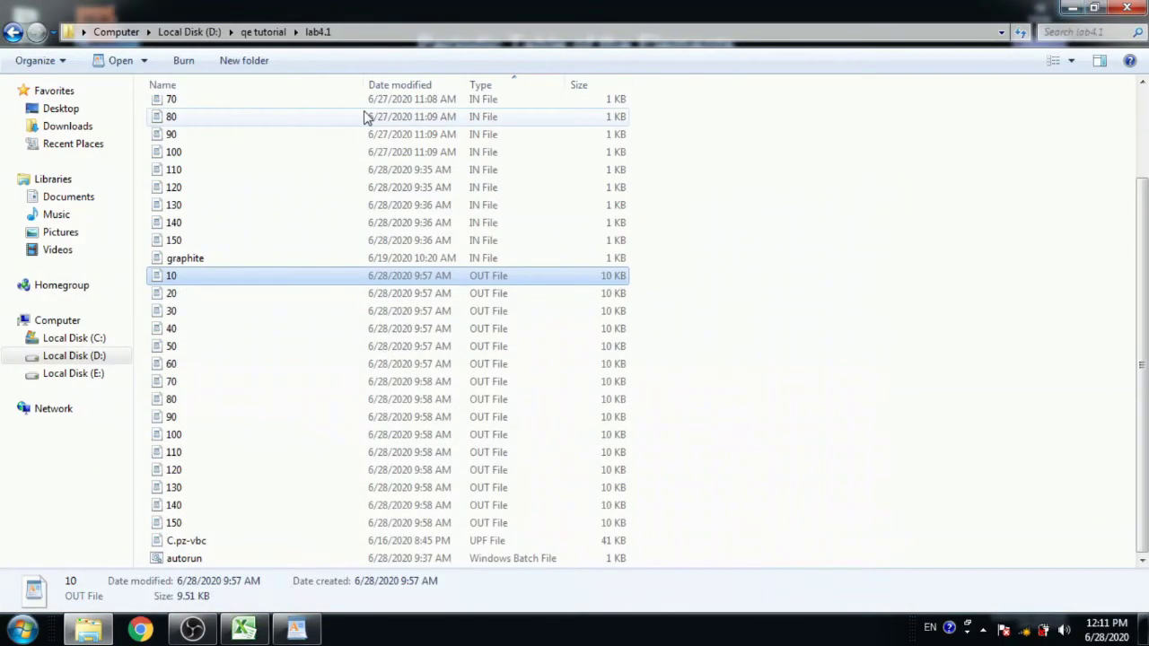
click(245, 629)
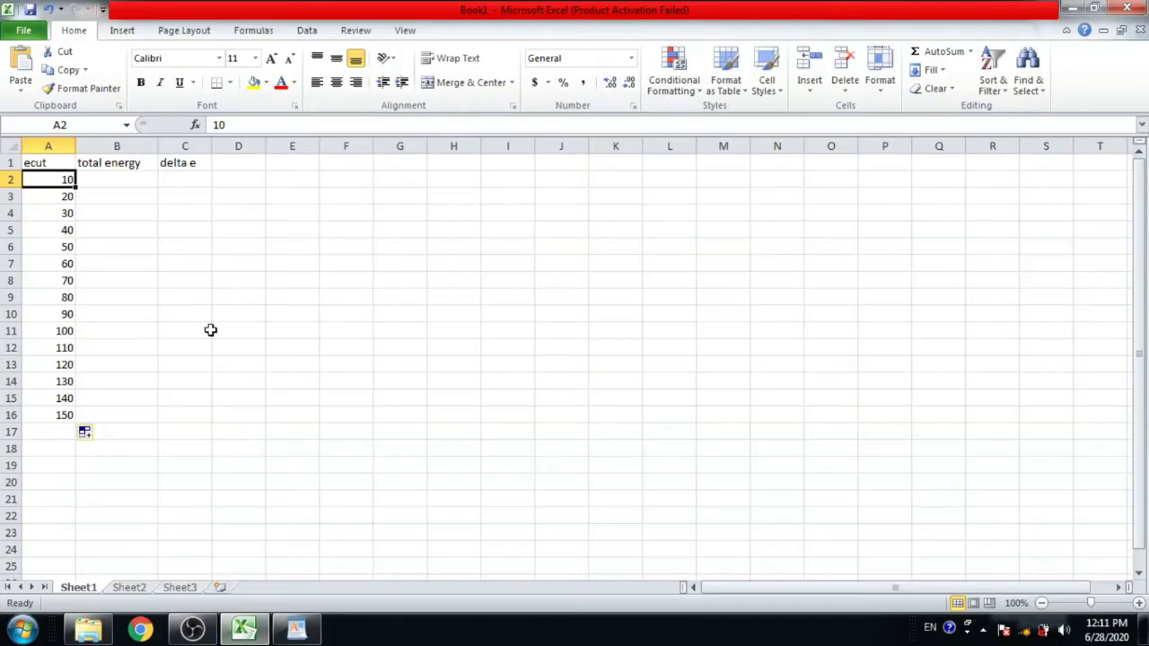
click(126, 178)
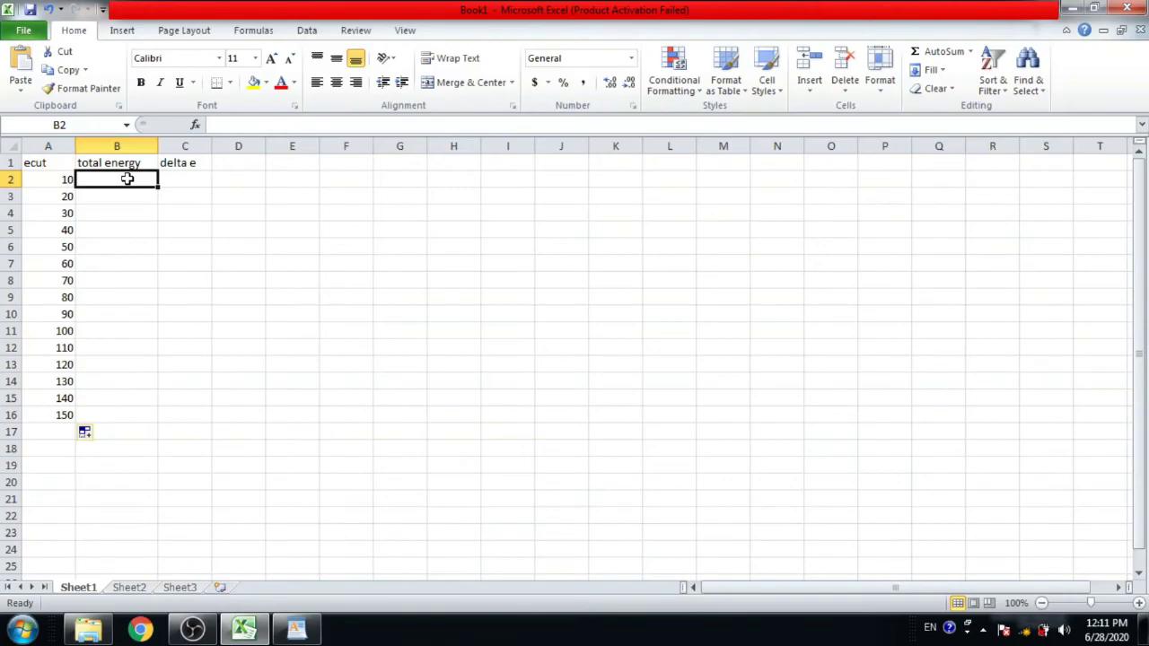
- Paste the total energy -41.75640992 into cell B2 beside ecut 10
key(ctrl+v)
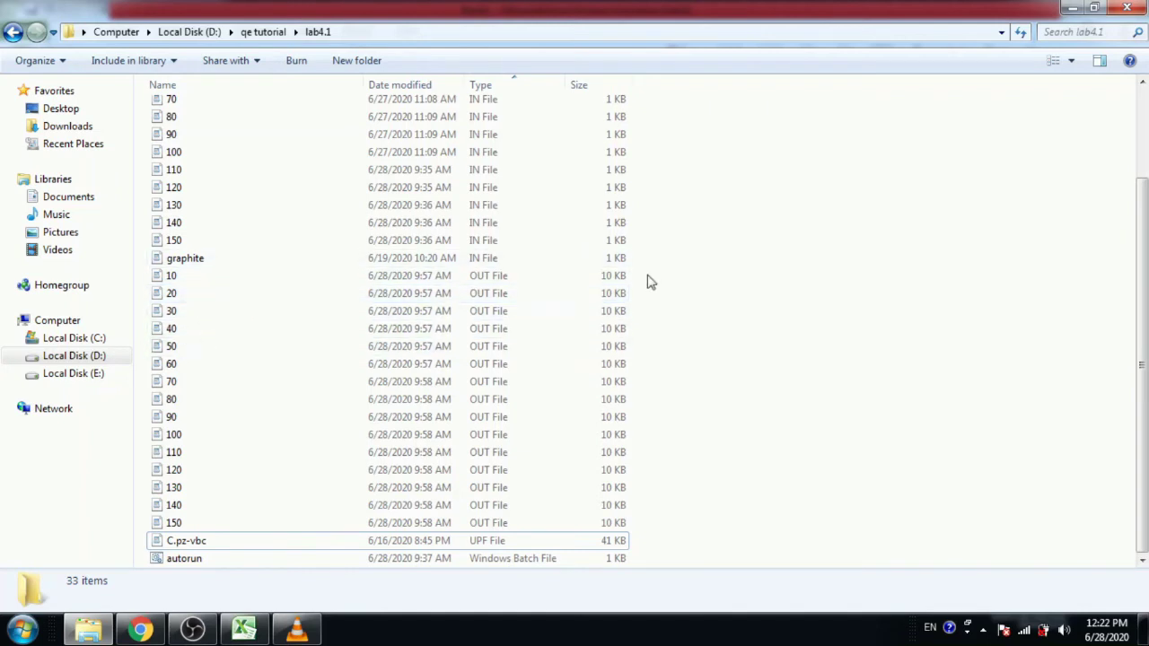
- Open a console in lab4.1 and run find "!" *.out to list every output's total energy
shift+right_click(756, 282)
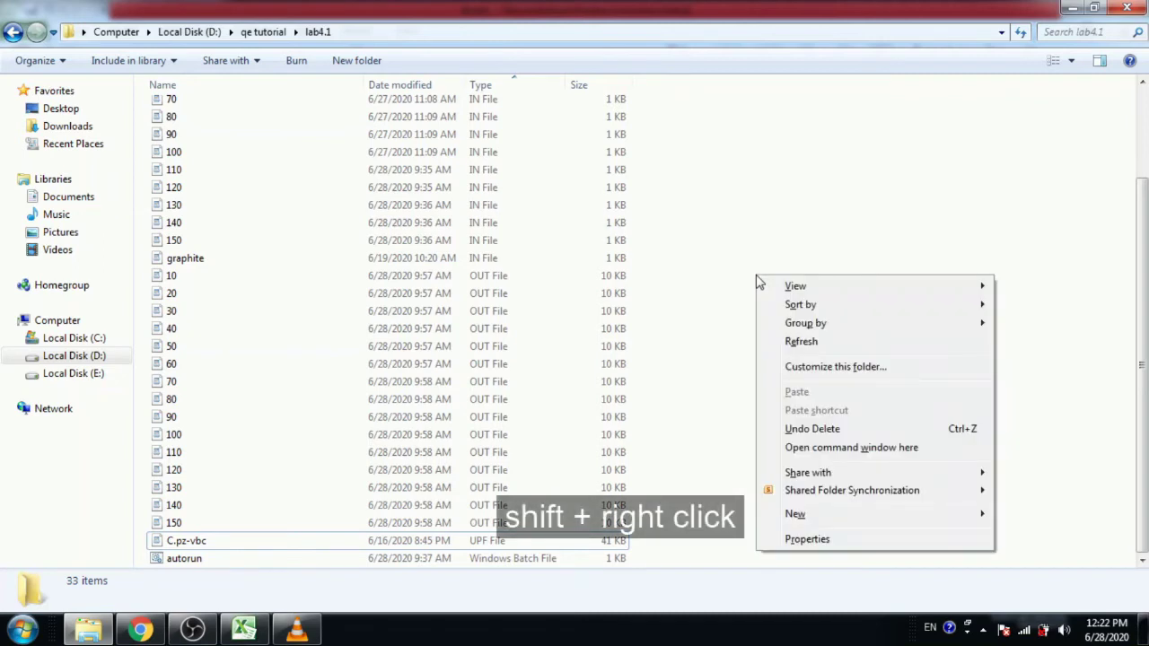
click(815, 447)
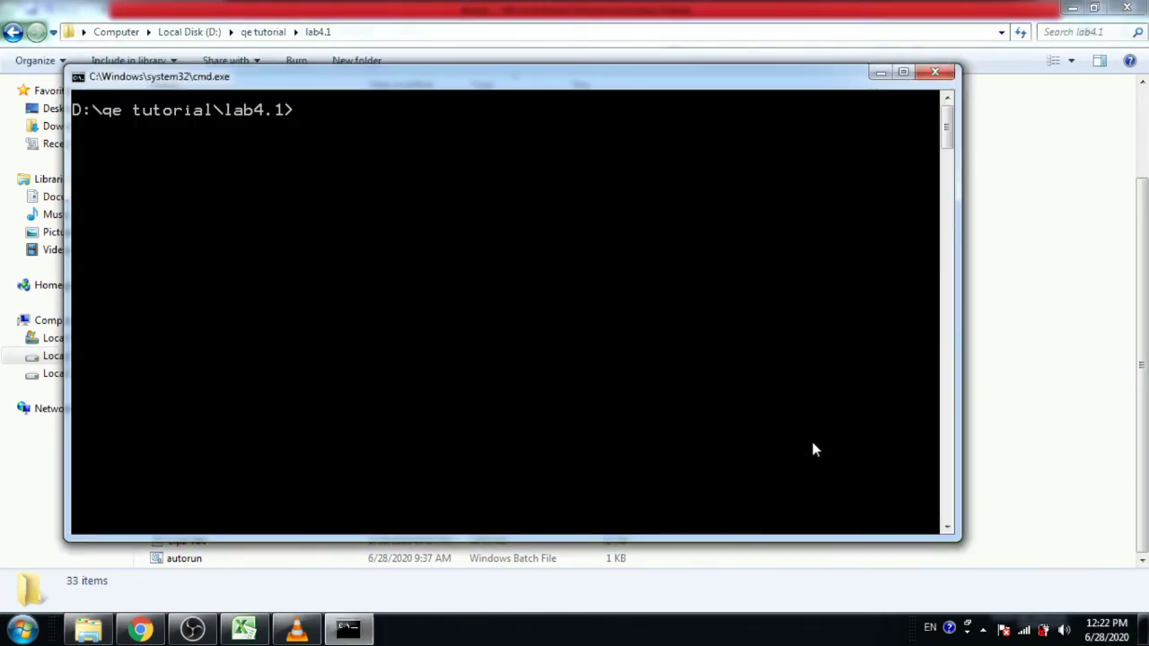
text(find "!")
text(*.out >)
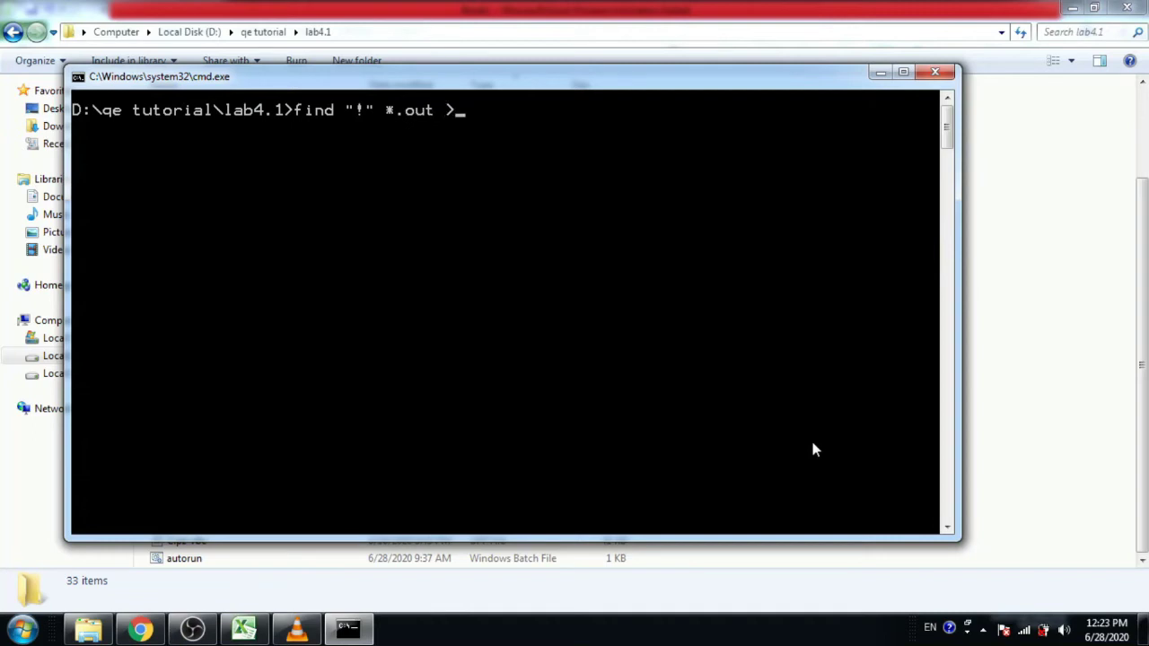
key(BackSpace)
key(Return)
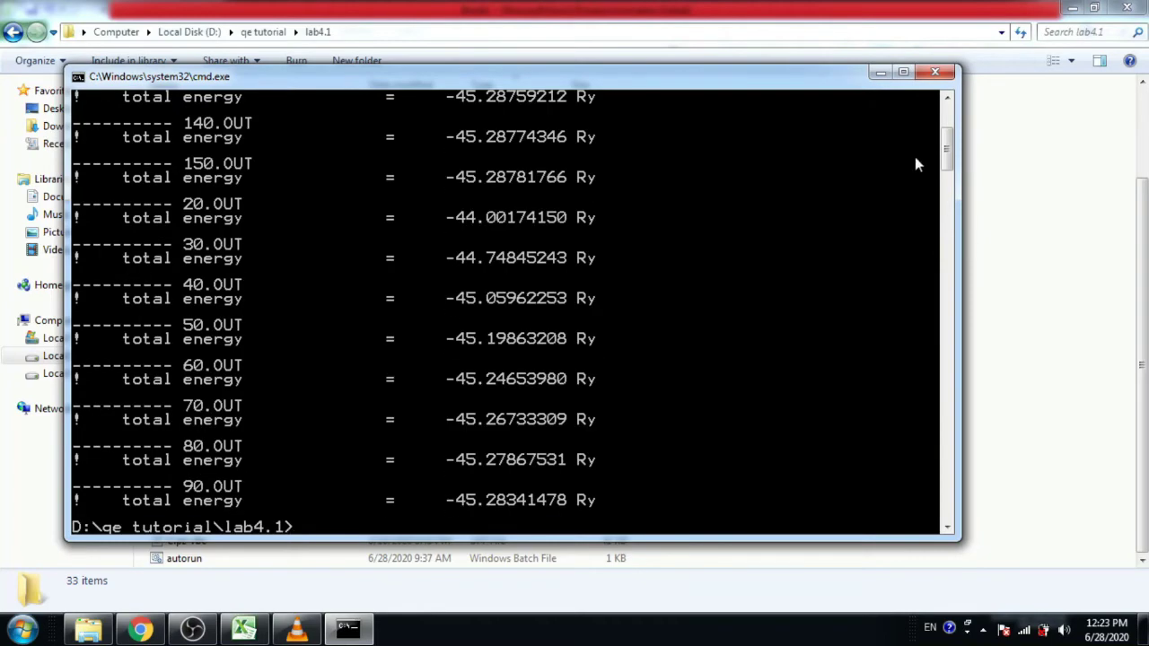
click(903, 72)
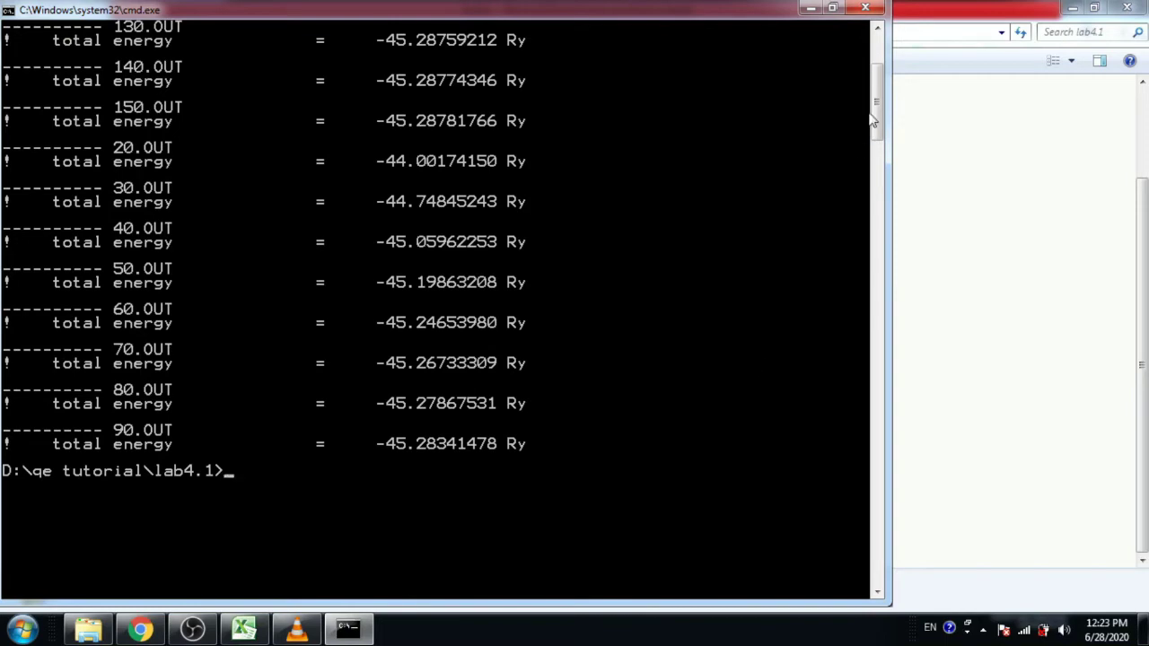
drag(873, 95, 878, 76)
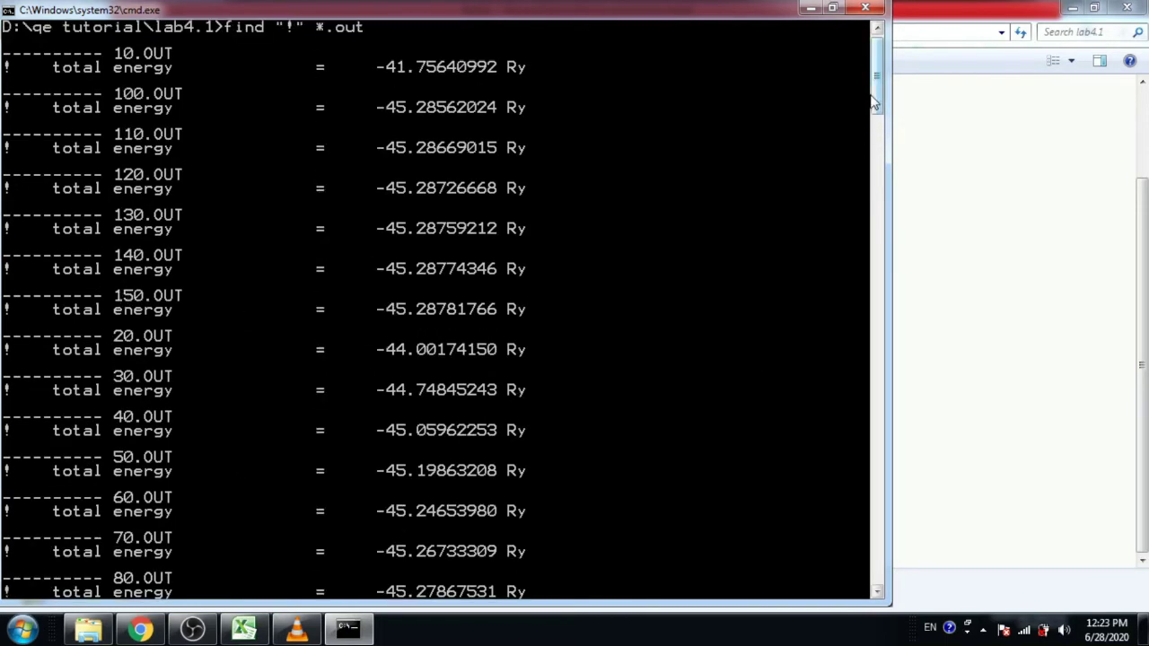
drag(875, 101, 877, 139)
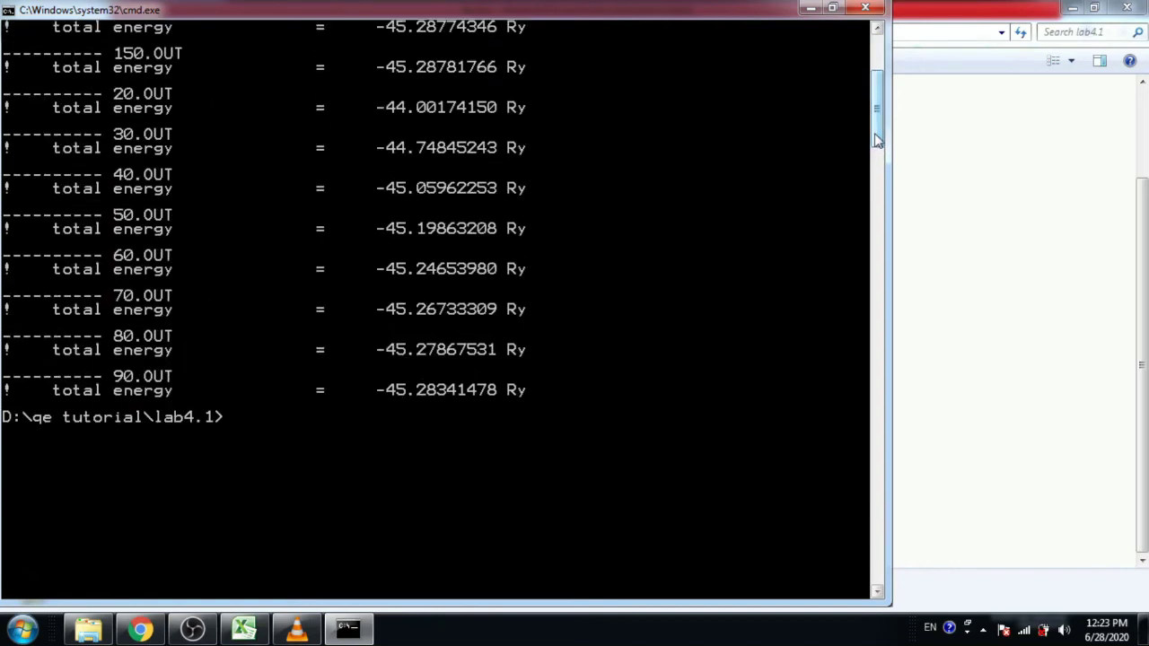
key(Up)
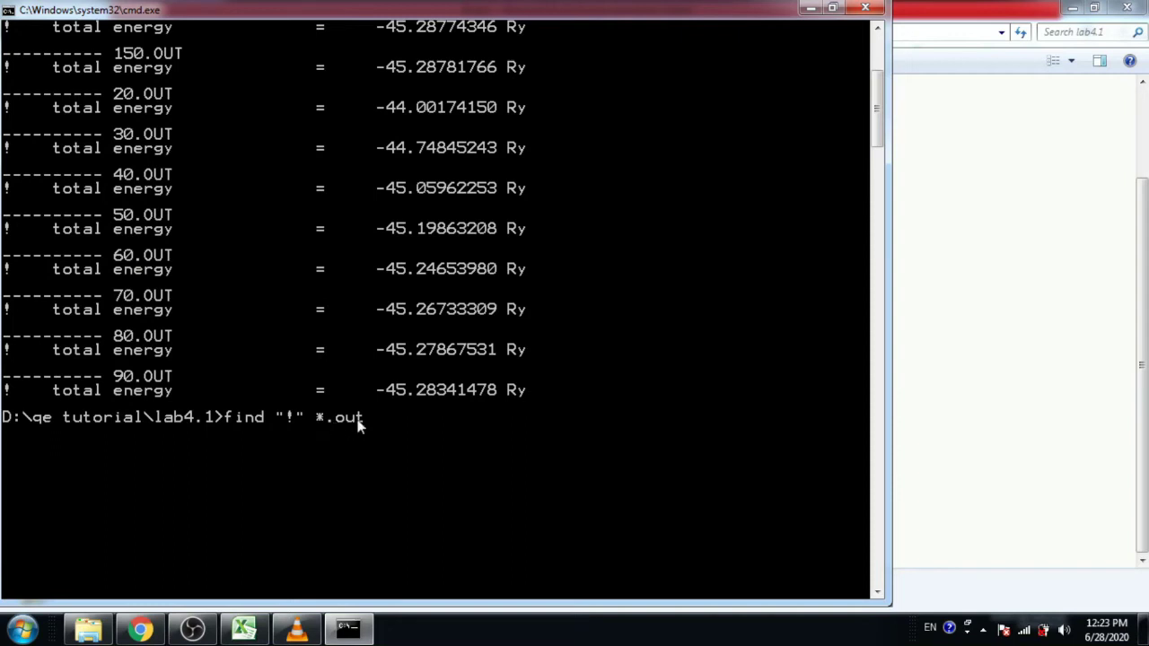
- Redirect the find "!" *.out results into a new file named totalene.txt
text(>)
text(totalene.txt)
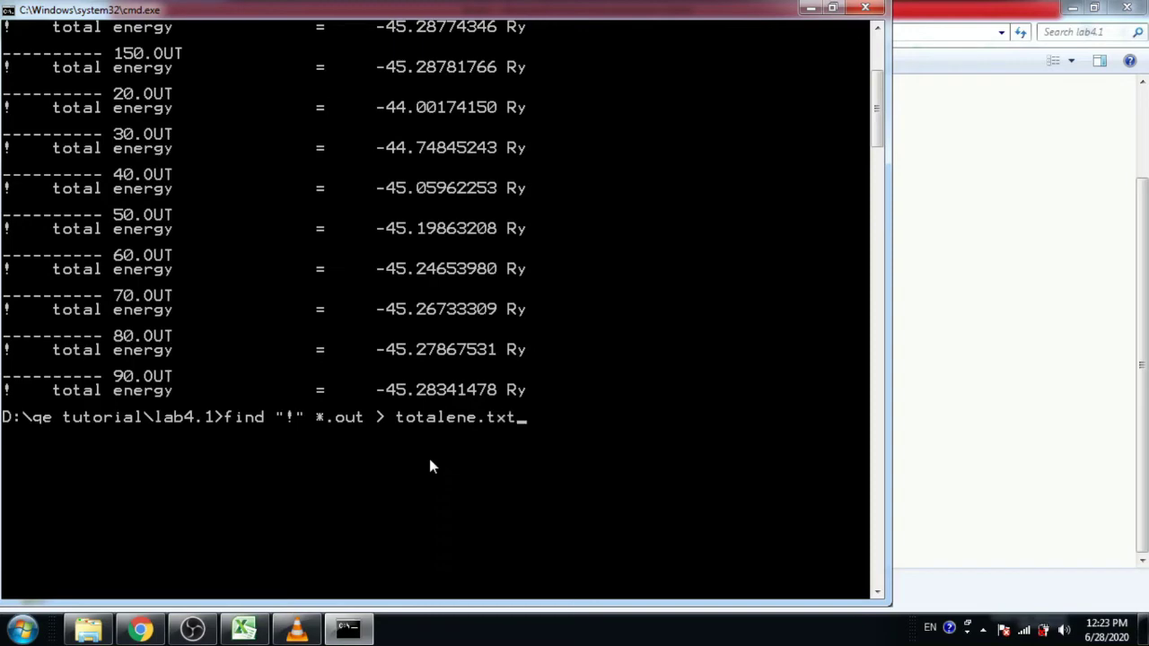
key(Return)
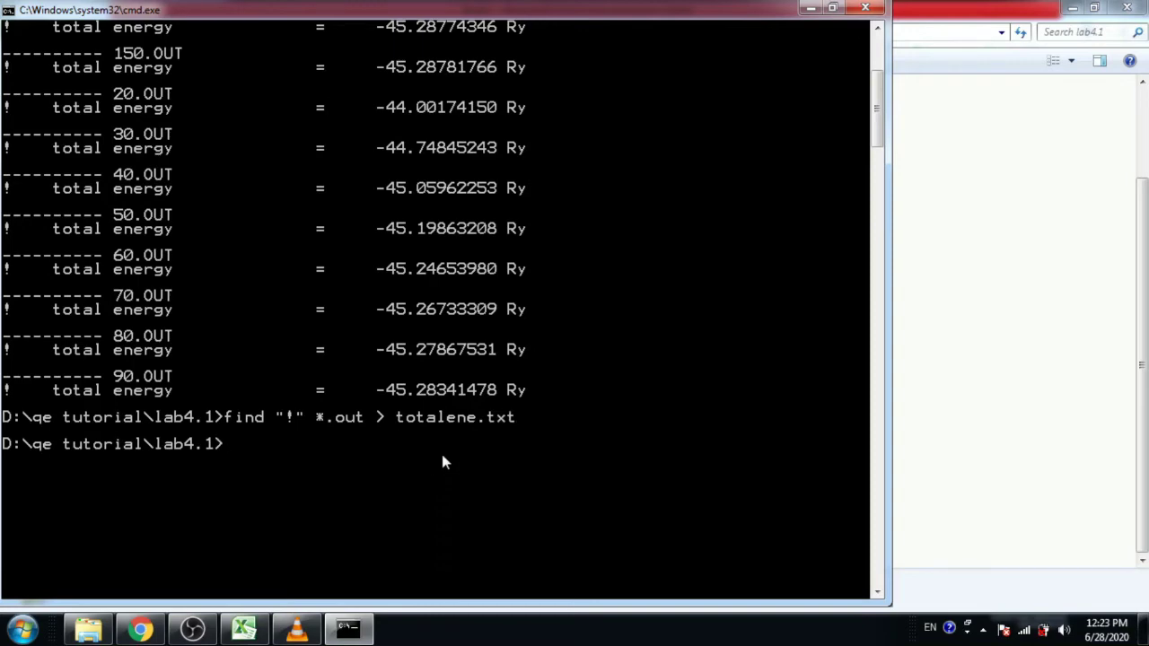
click(810, 9)
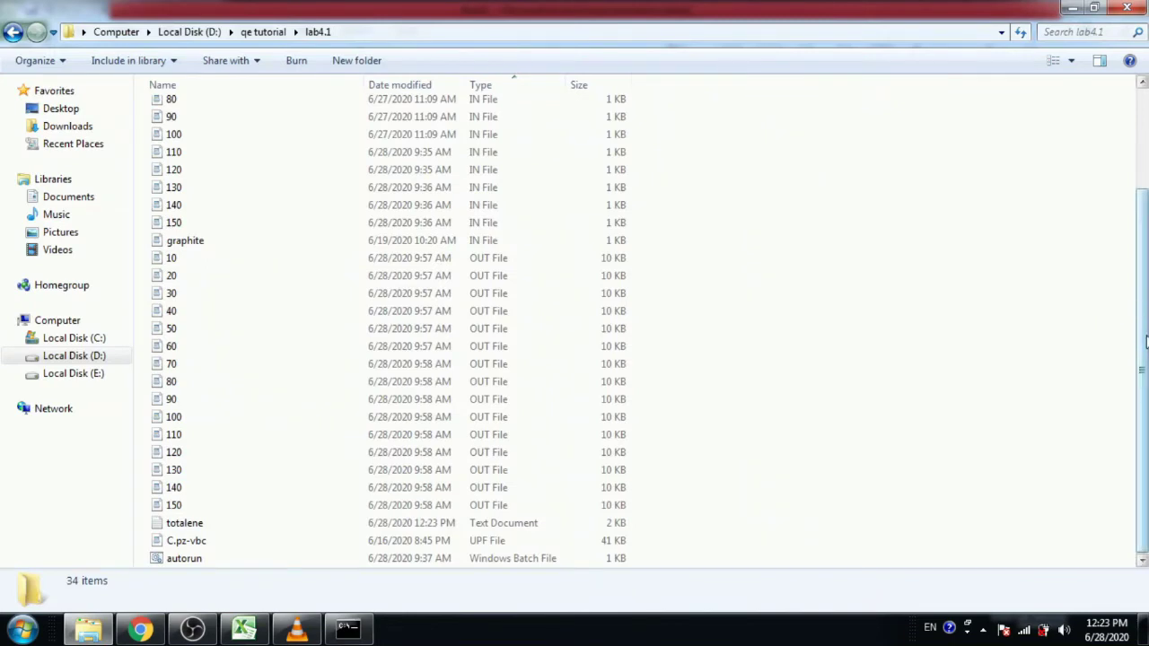
- Open totalene.txt in Notepad full screen and look over the listed total energies
double_click(193, 527)
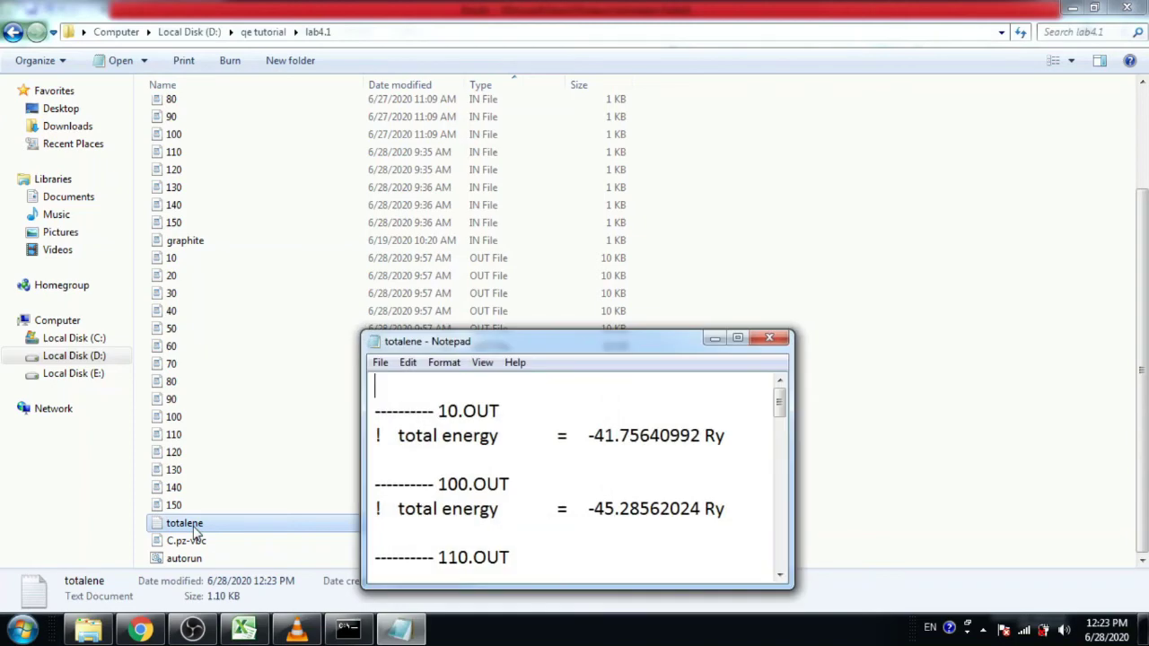
click(738, 337)
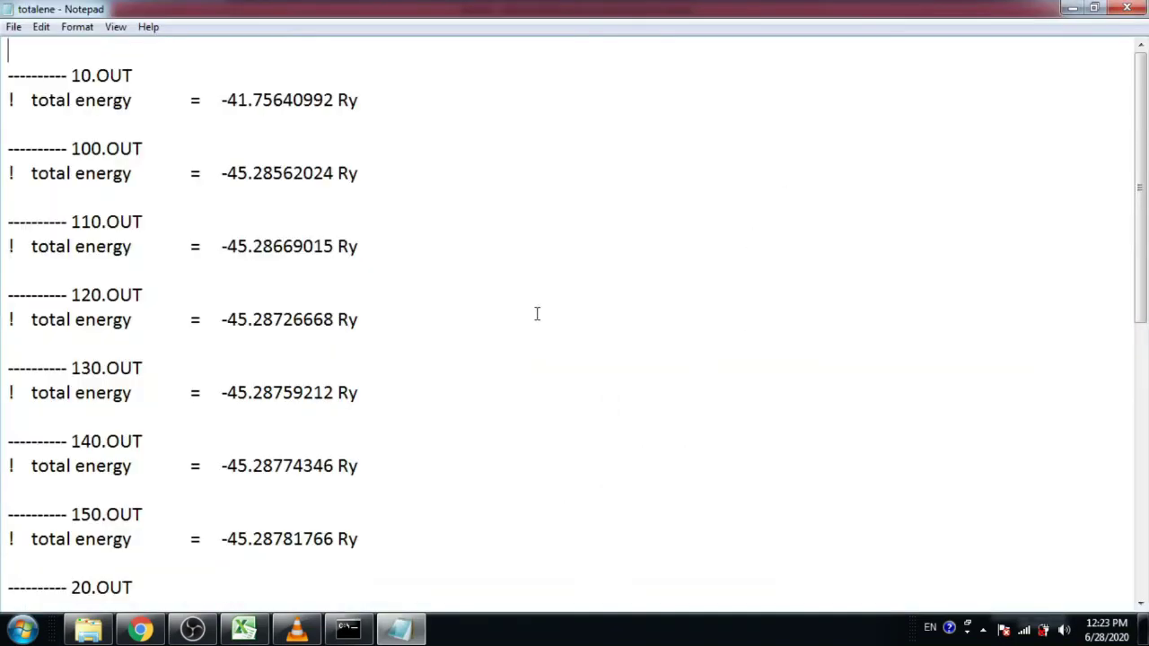
mouse_move(1142, 193)
mouse_down()
mouse_move(1143, 474)
mouse_move(1142, 188)
mouse_up()
click(243, 628)
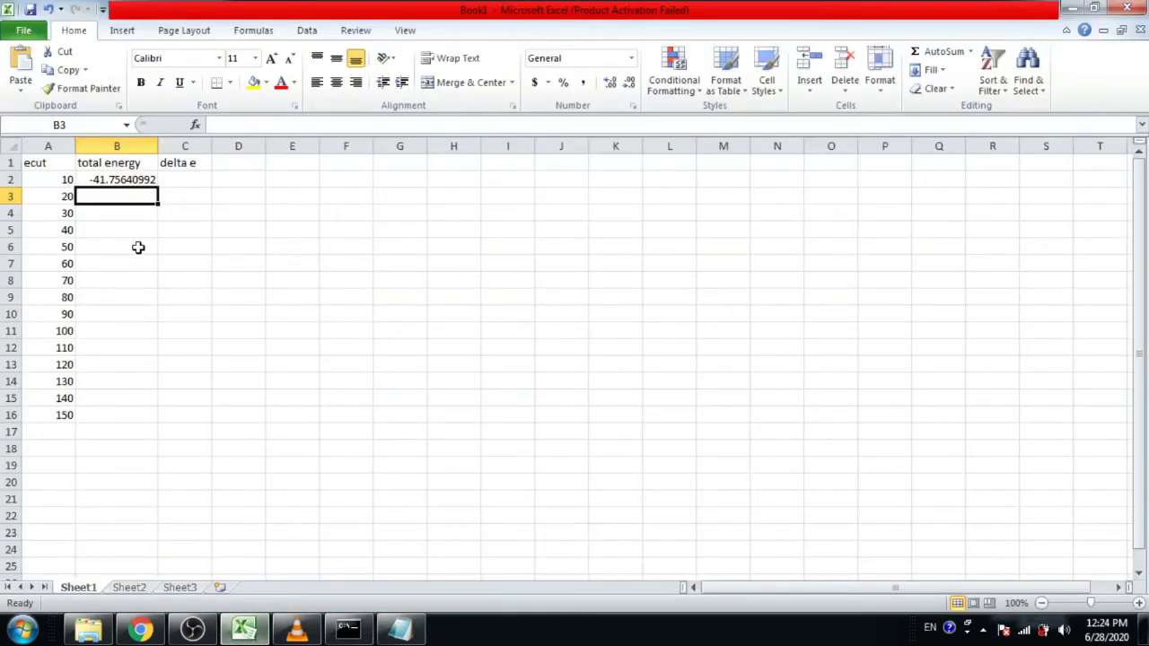
click(1094, 7)
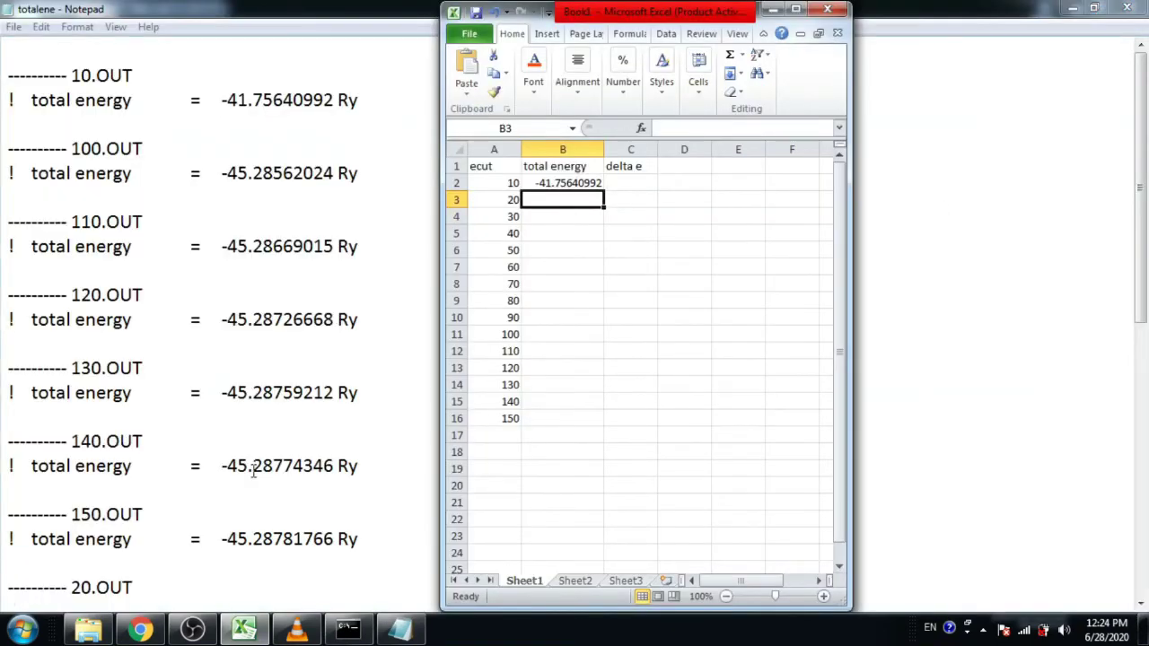
- Select the 20.OUT total energy value -44.00174150 in the Notepad list
click(249, 600)
key(shift+End)
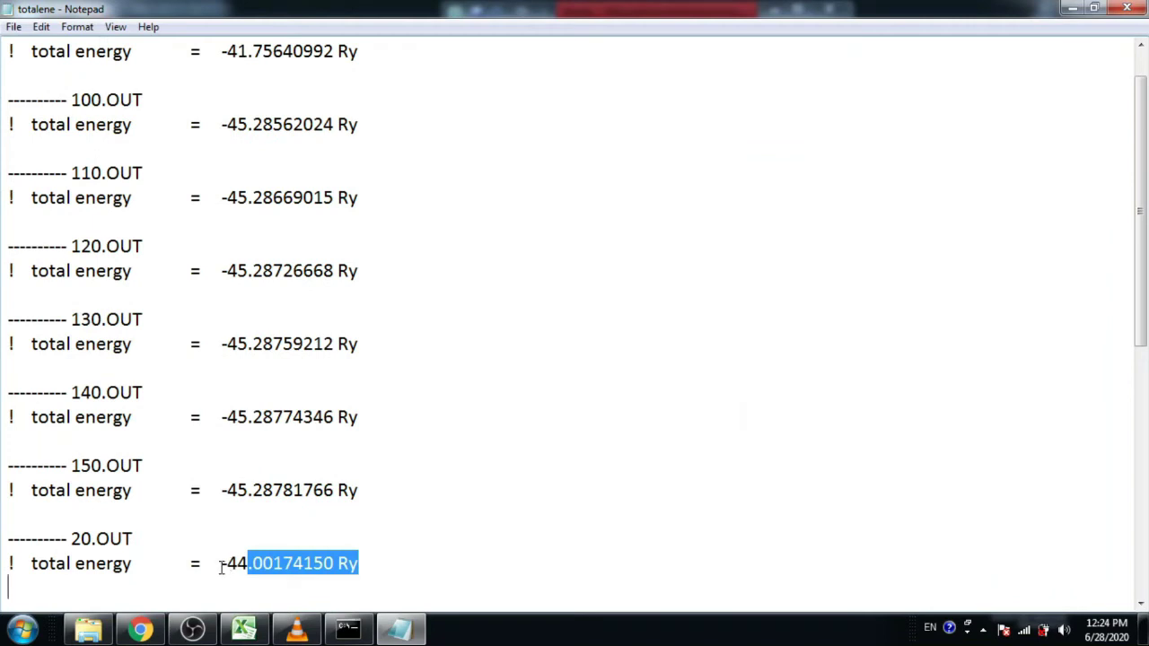
drag(201, 563, 333, 562)
click(274, 563)
double_click(274, 563)
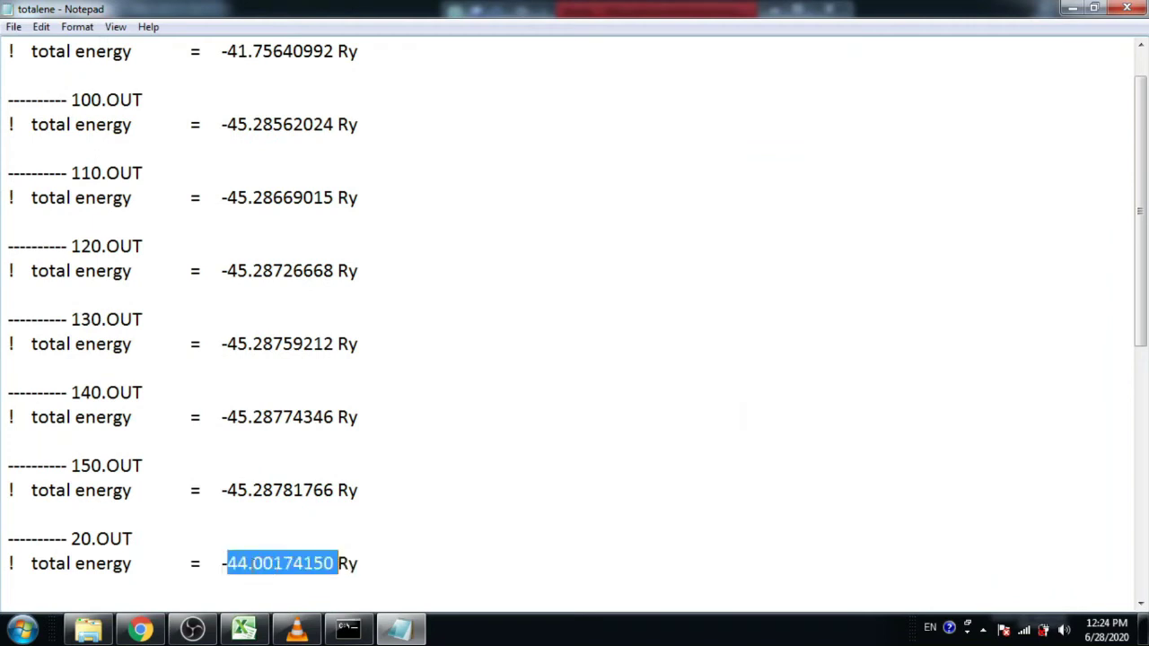
drag(222, 563, 334, 563)
key(ctrl+c)
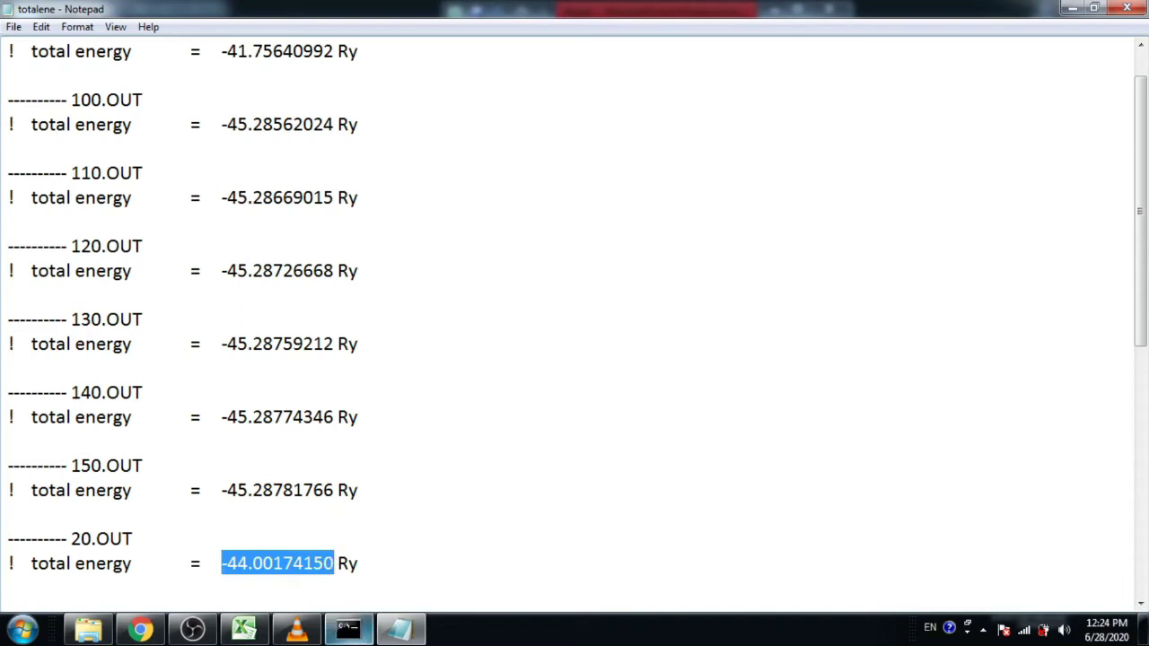
- Paste the copied energy into cell B3 and maximize the Excel window
click(245, 629)
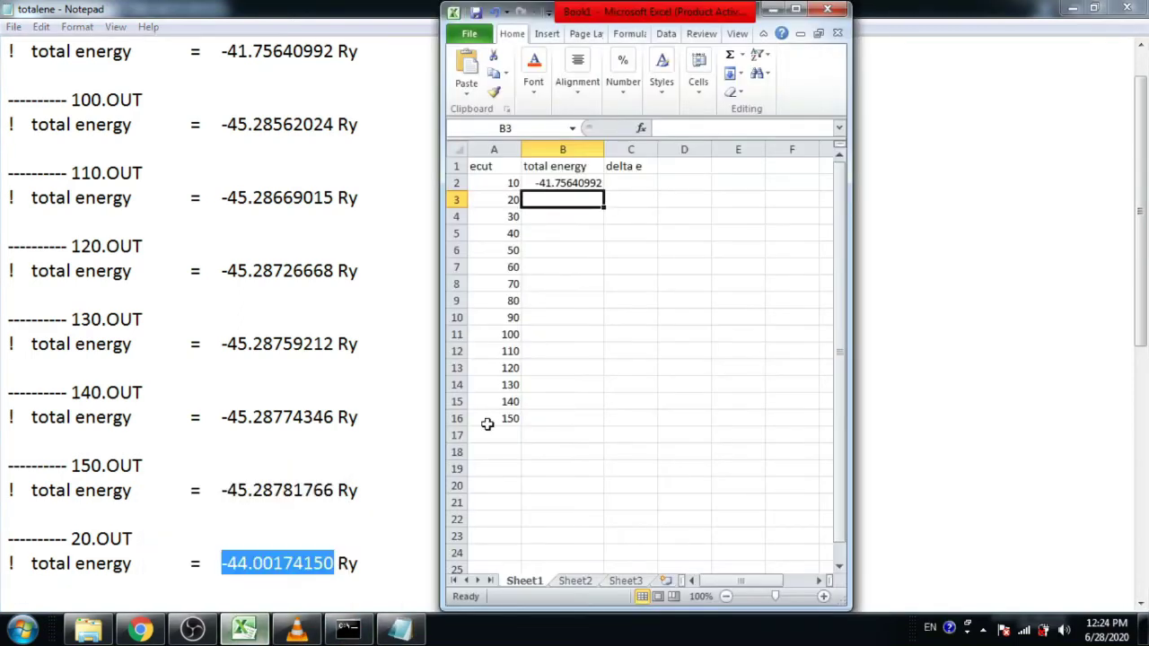
key(ctrl+v)
click(575, 221)
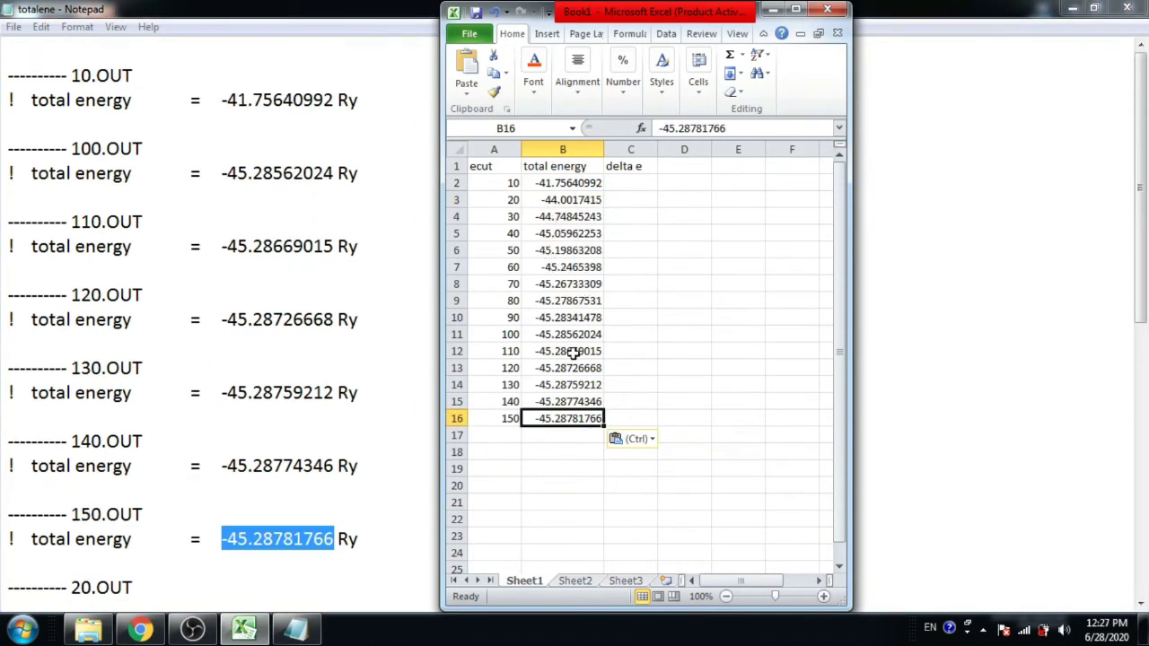
click(794, 11)
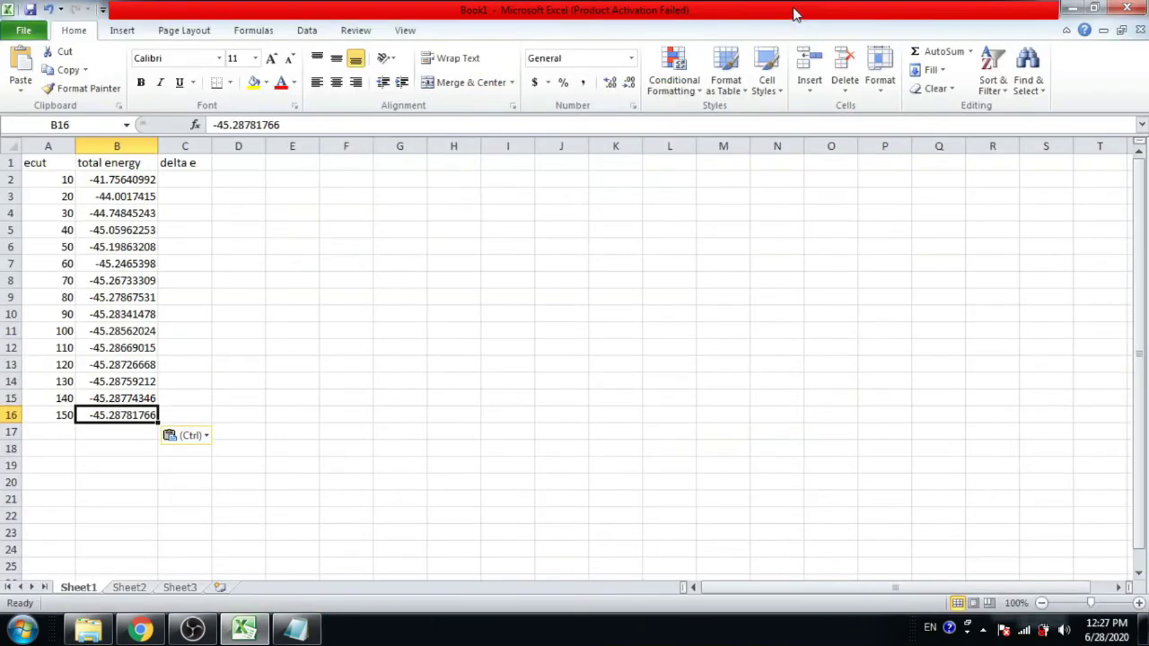
click(192, 408)
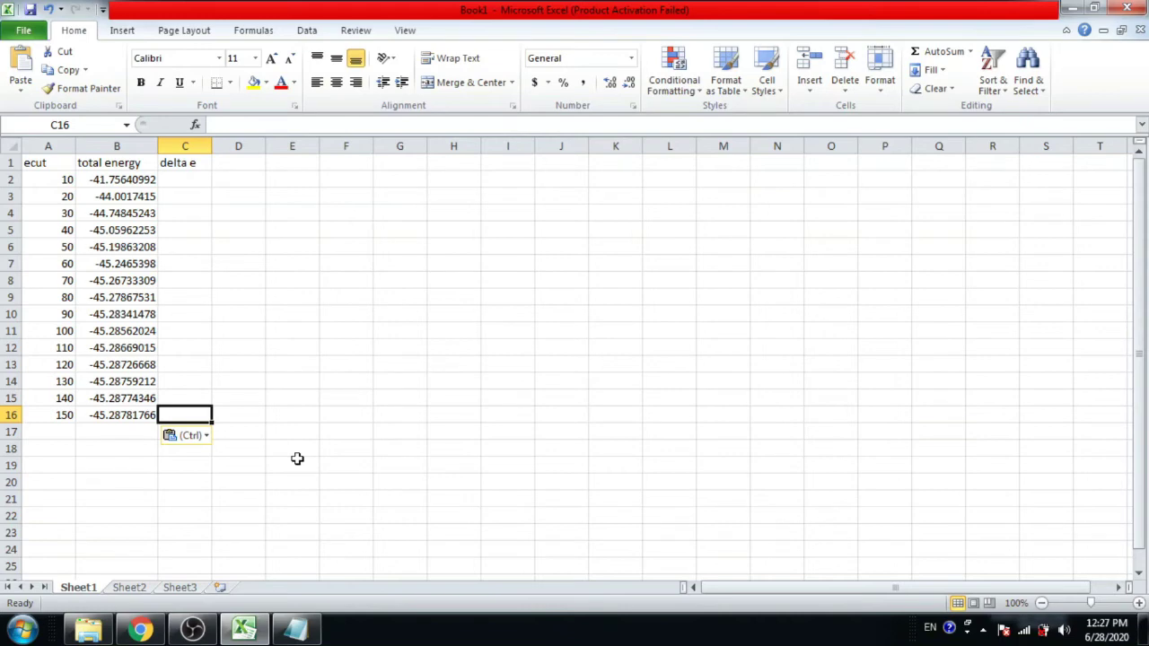
- Enter 0 in C16 and the formula =B16-B15 in C15
text(0)
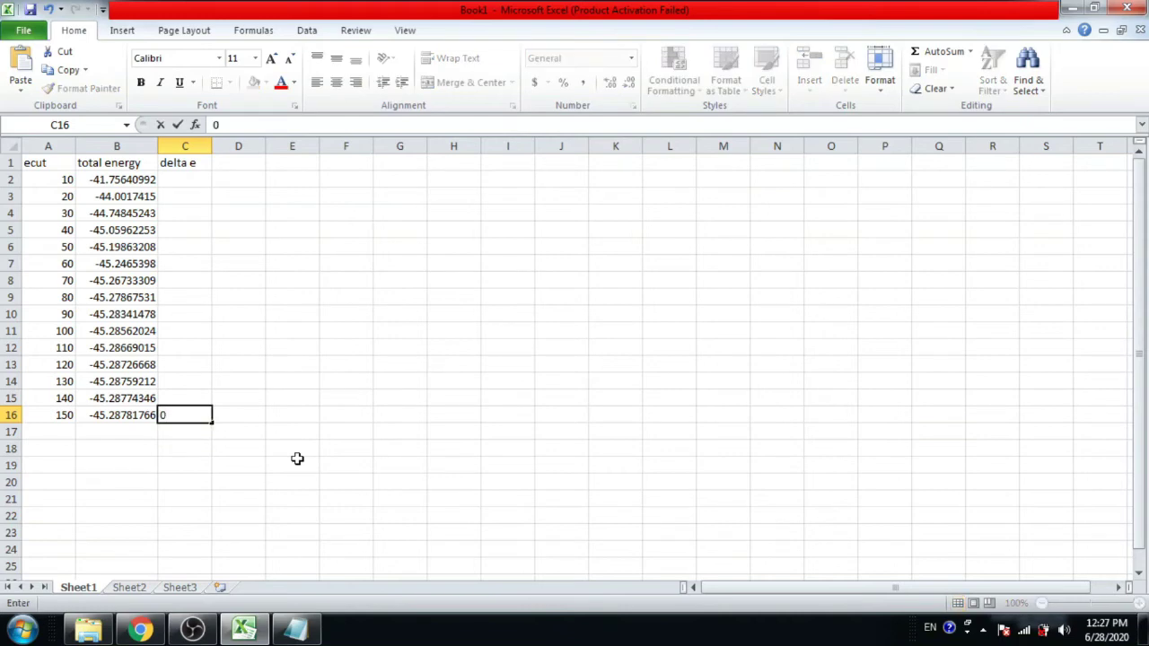
key(Up)
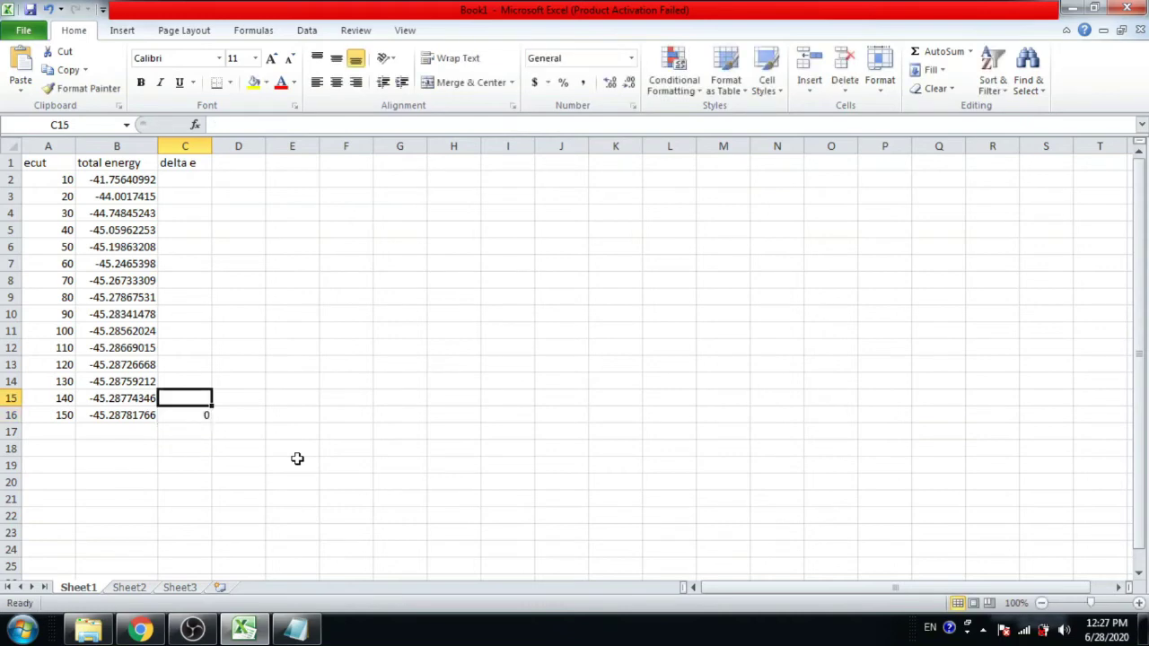
text(=)
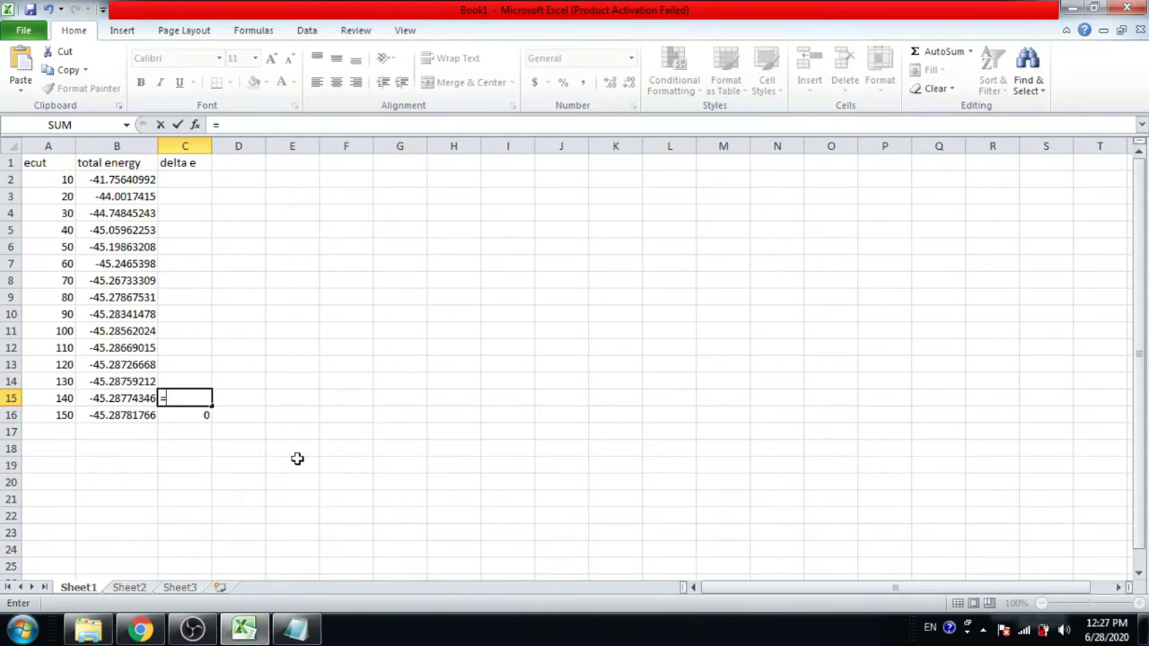
key(Down)
key(Left)
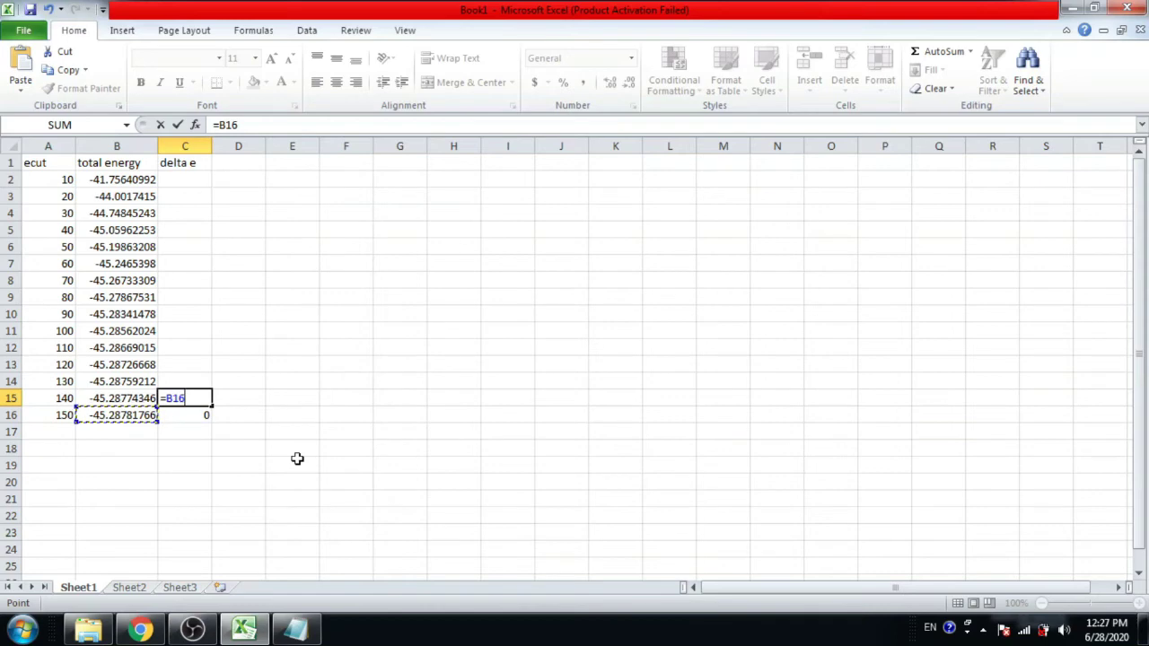
text(-)
key(Left)
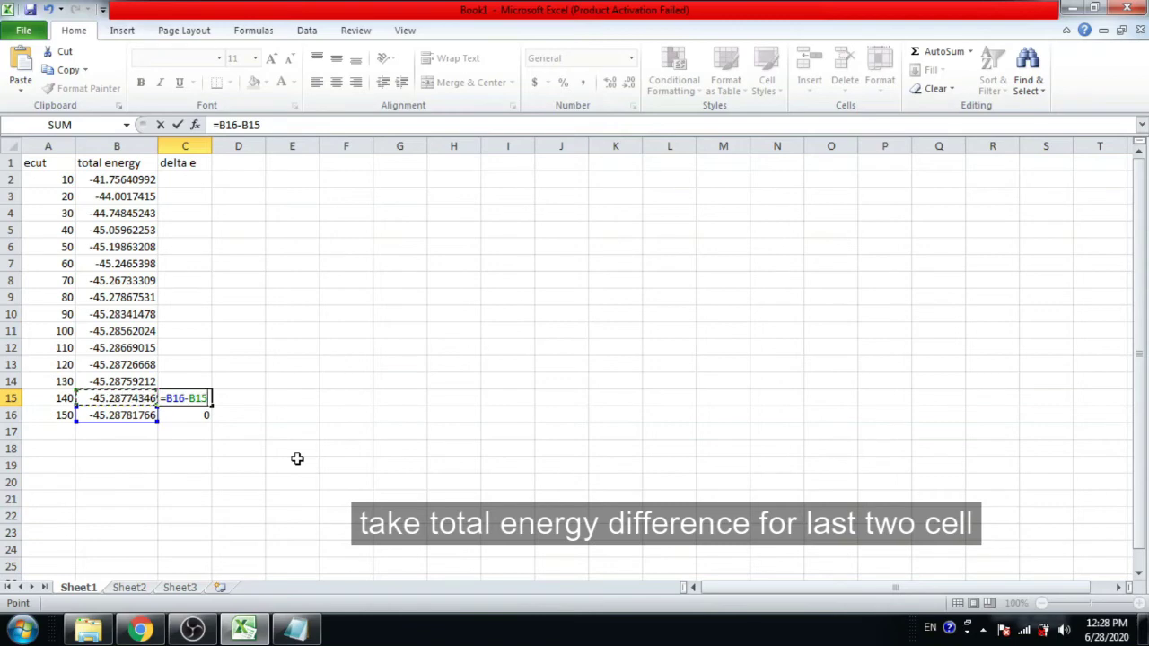
key(Return)
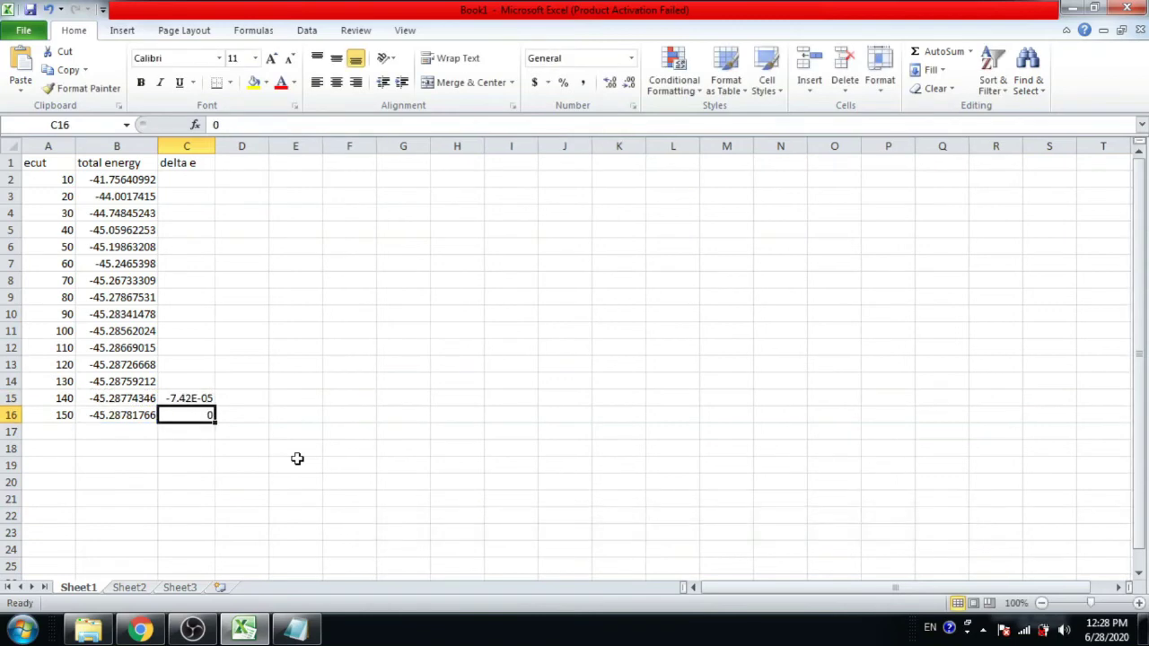
- Widen column C and begin selecting the delta e cells from C2
drag(216, 147, 248, 153)
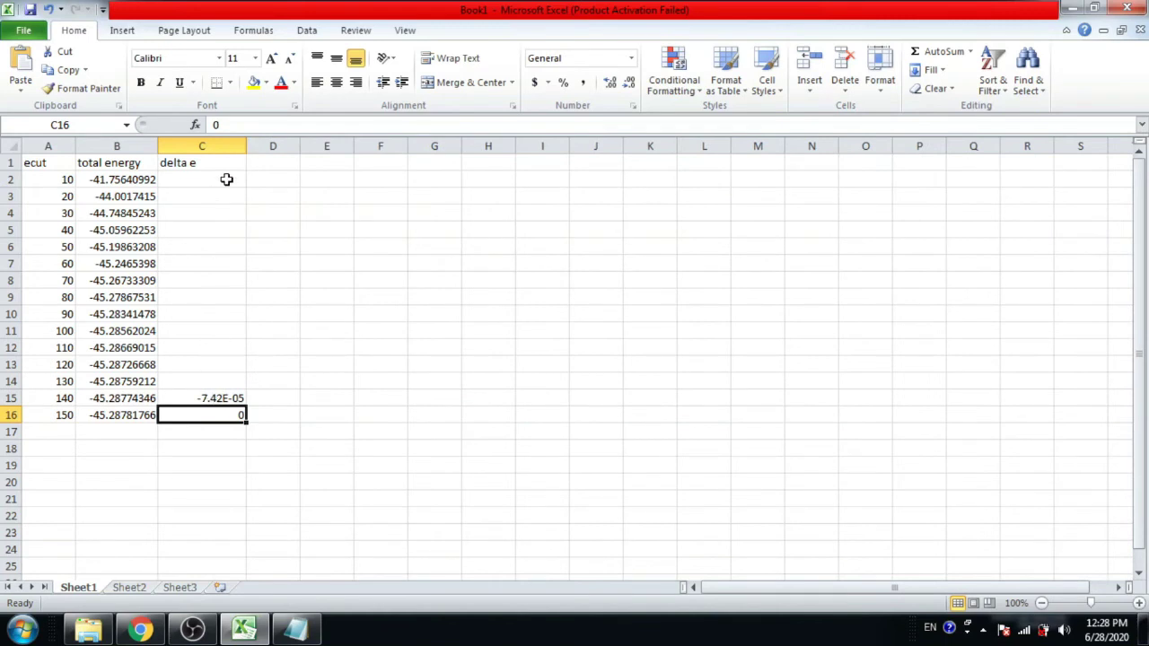
drag(225, 179, 226, 180)
key(shift+Down)
key(shift+Down)
key(shift+Down)
key(shift+Down)
key(shift+Down)
key(shift+Down)
key(shift+Down)
key(shift+Down)
key(shift+Down)
key(shift+Down)
key(shift+Down)
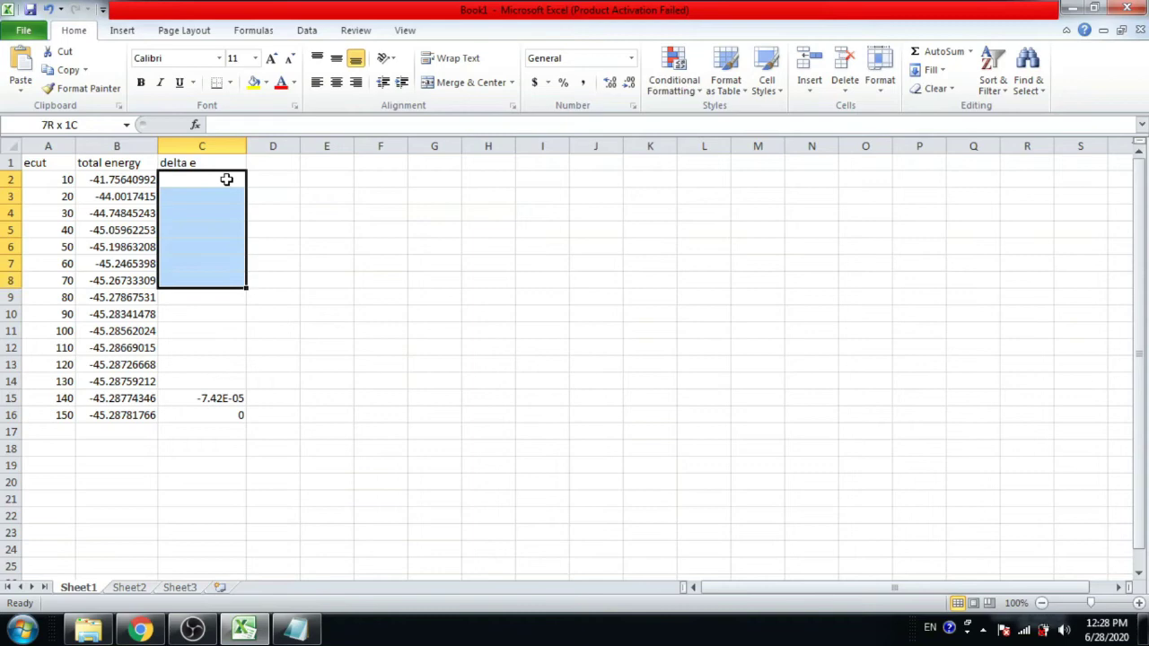
- Format C2:C16 as Number with 11 decimal places
key(shift+Down)
key(shift+Down)
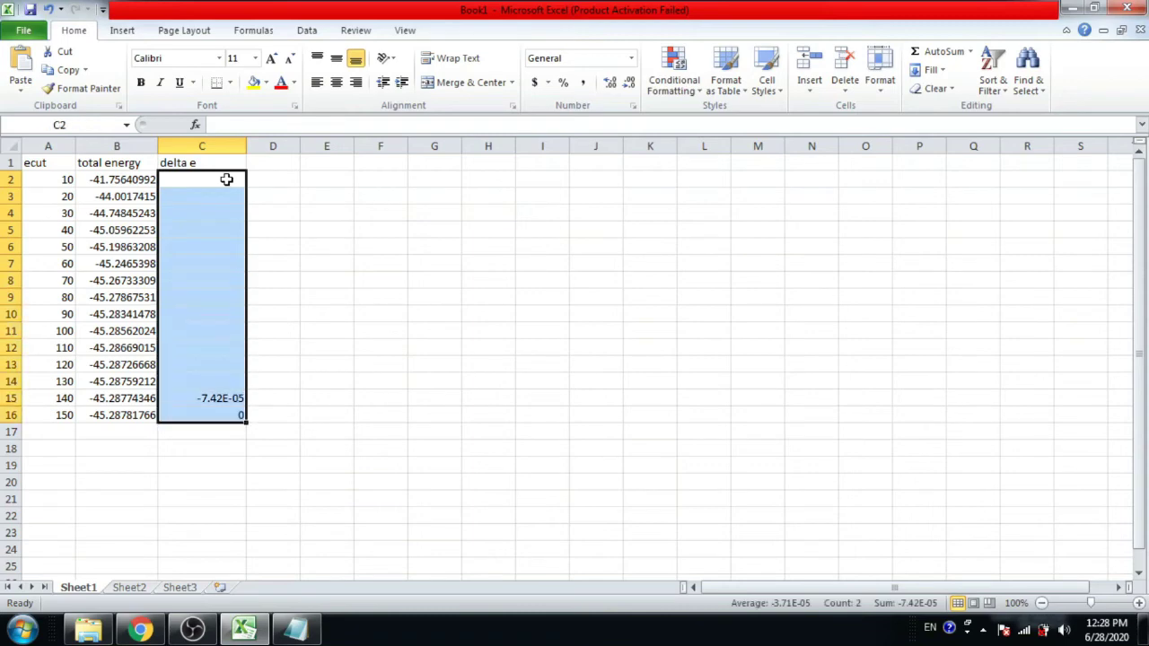
right_click(227, 181)
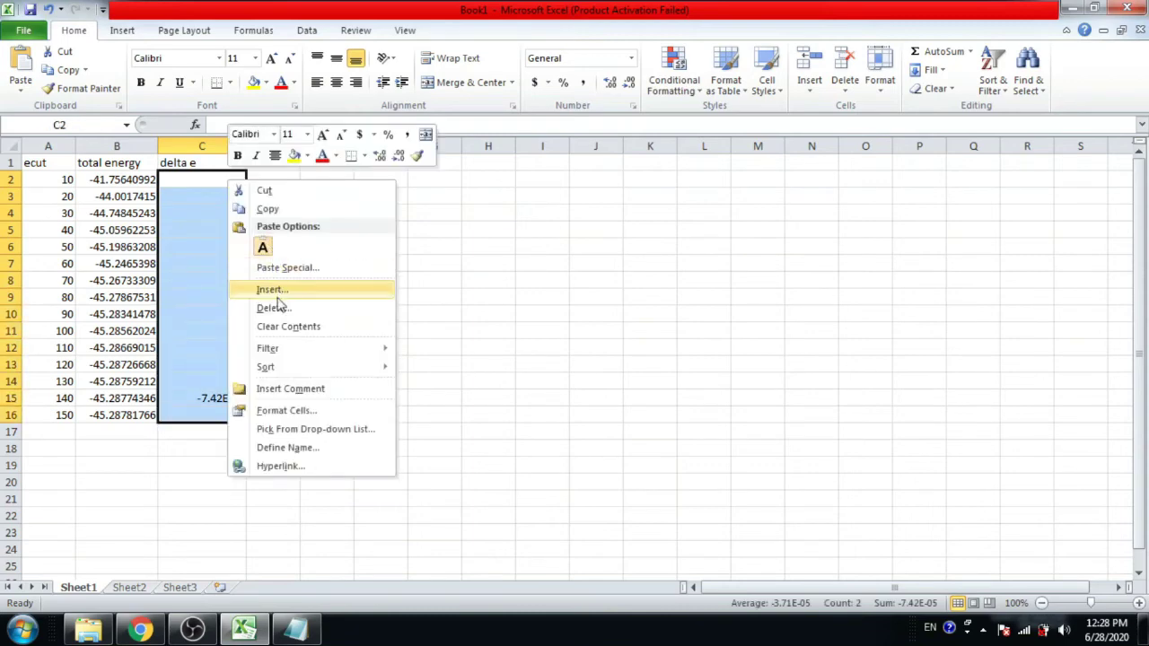
click(280, 410)
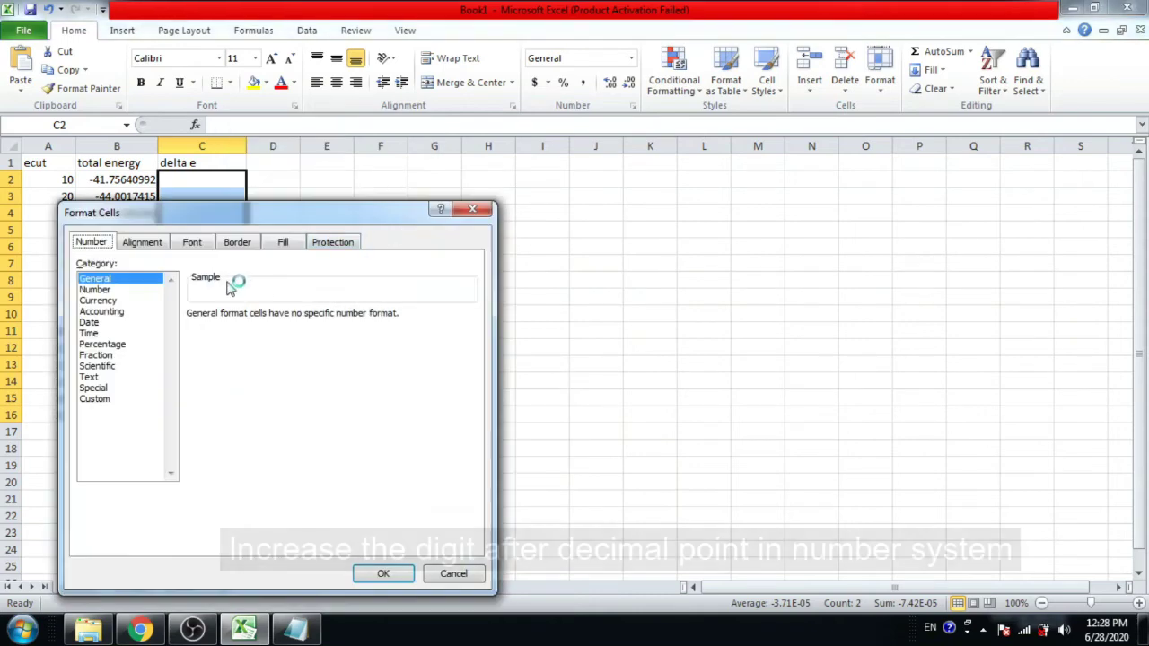
click(119, 292)
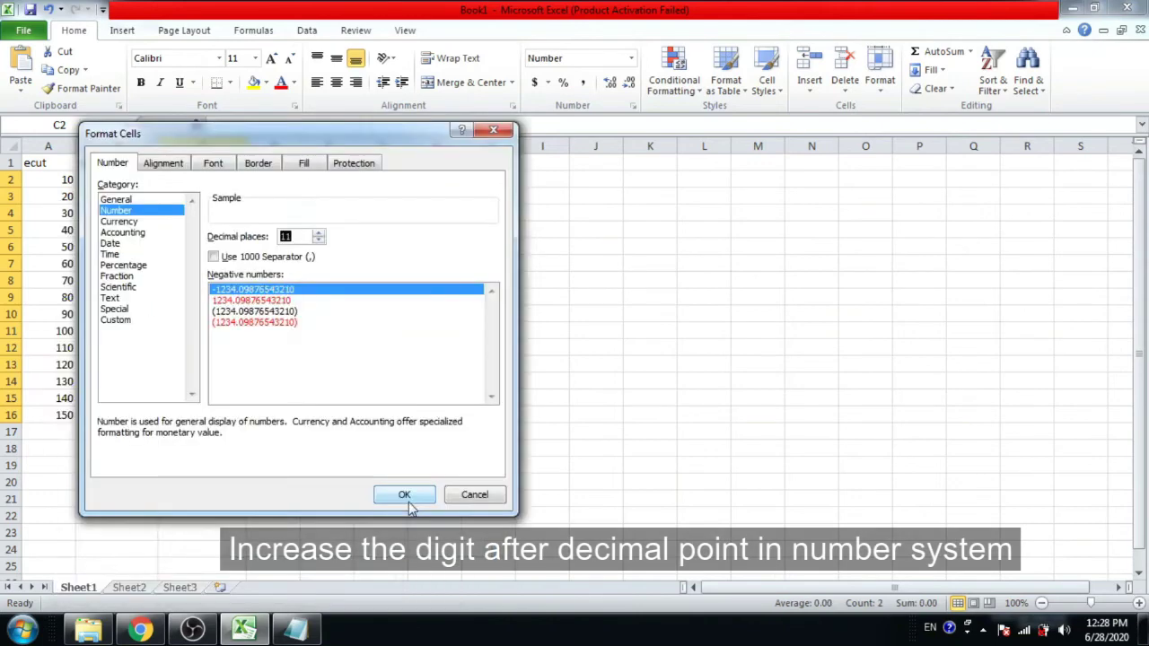
click(406, 496)
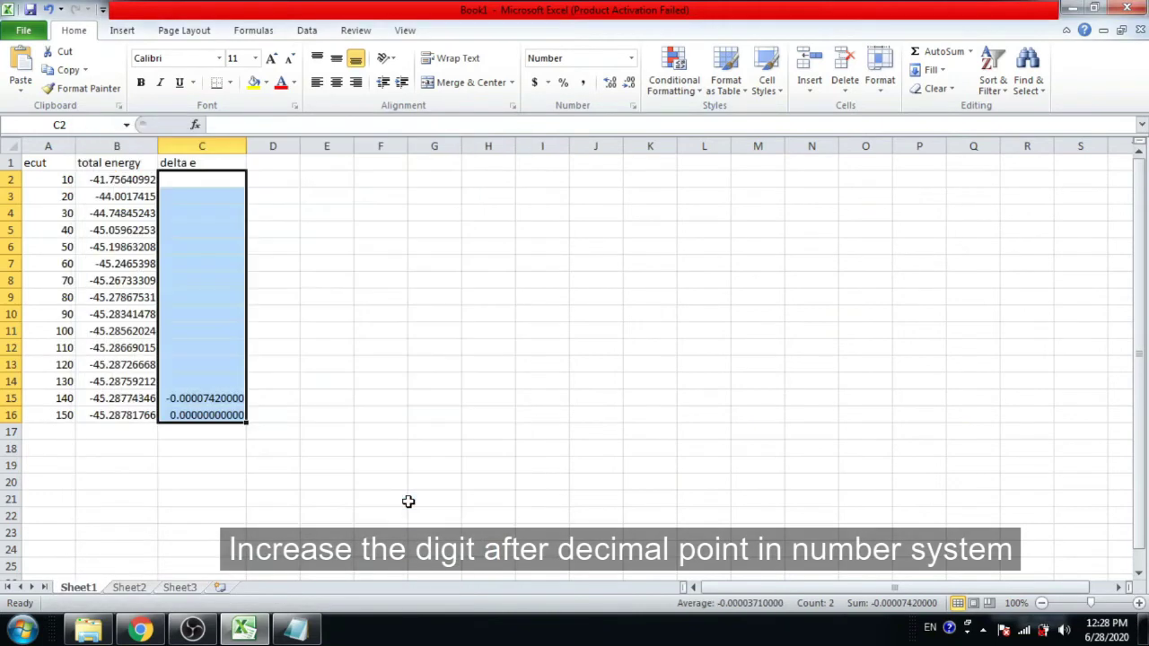
click(219, 397)
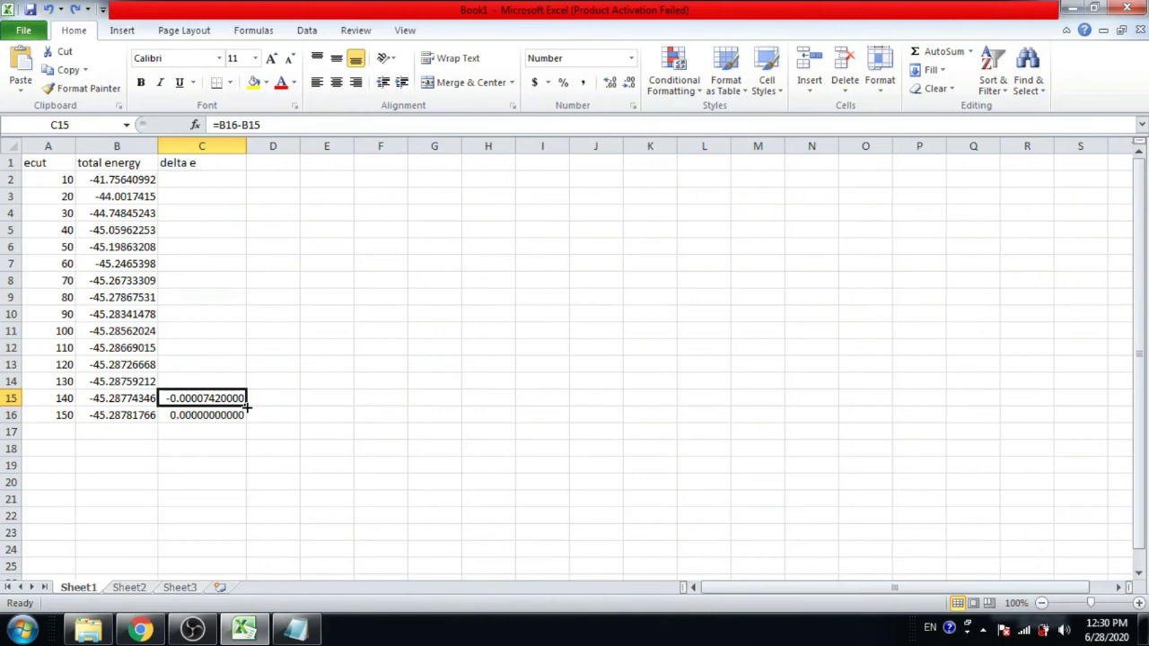
- Fill the difference formula from C15 up to C2 so every ecut gets its delta e
drag(245, 407, 242, 179)
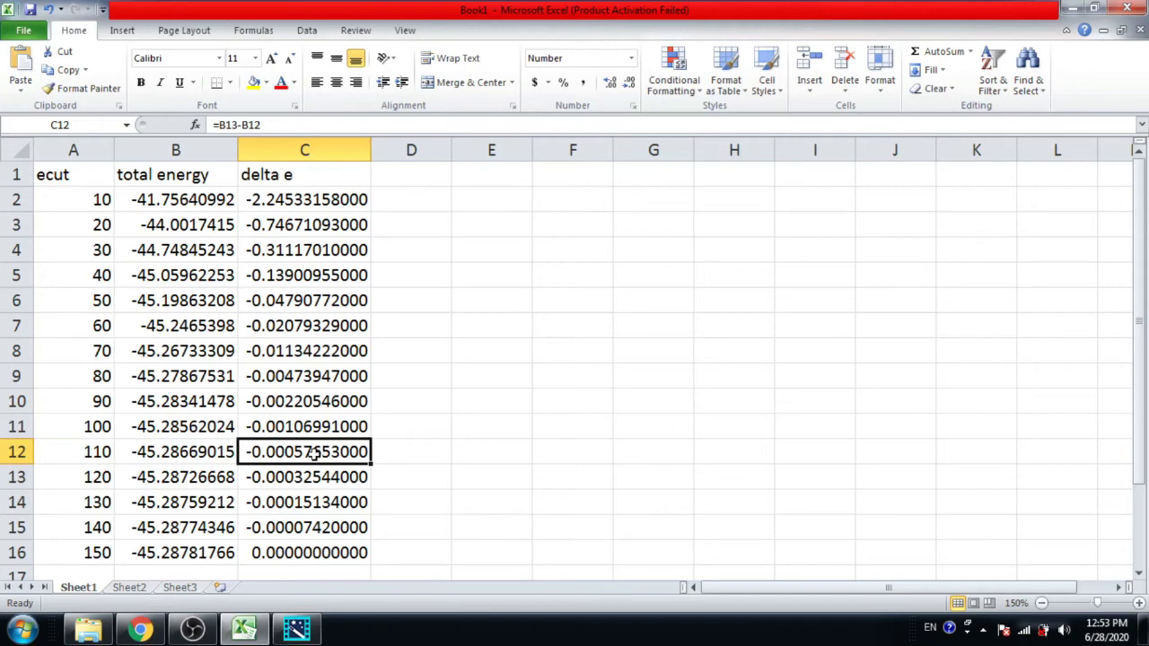
click(101, 452)
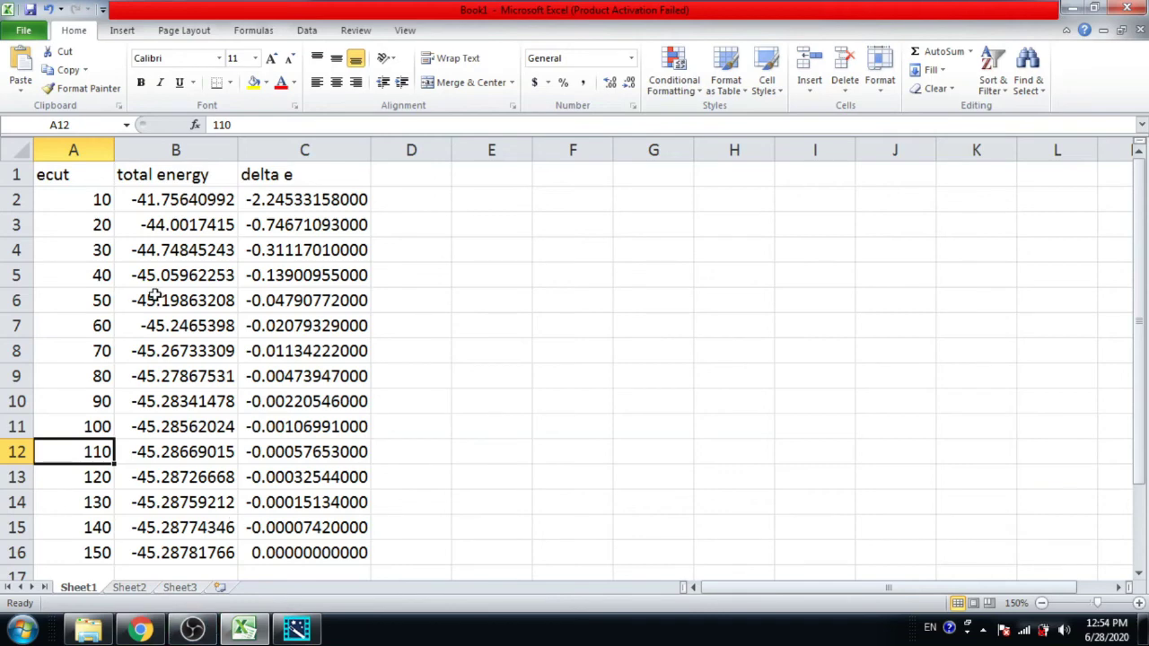
click(87, 196)
- Select A2:B16 and insert a Scatter with Smooth Lines and Markers chart
key(shift+Down)
key(shift+Down)
key(shift+Down)
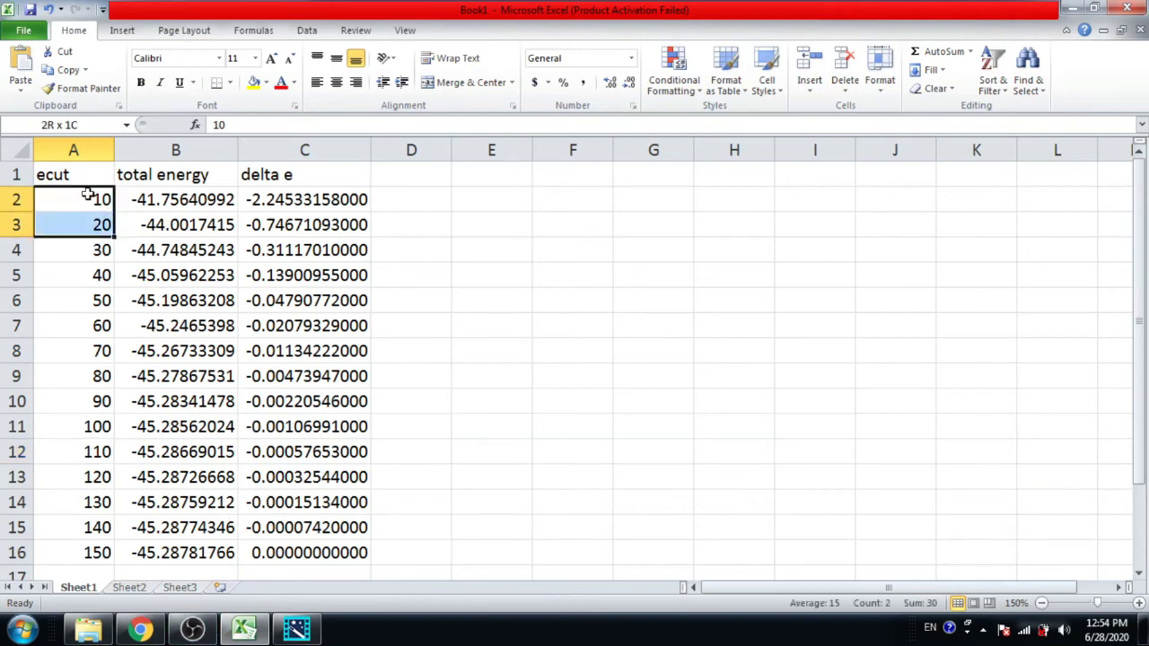
key(shift+Down)
key(shift+Down)
key(shift+Down)
key(shift+Down)
key(shift+Down)
key(shift+Down)
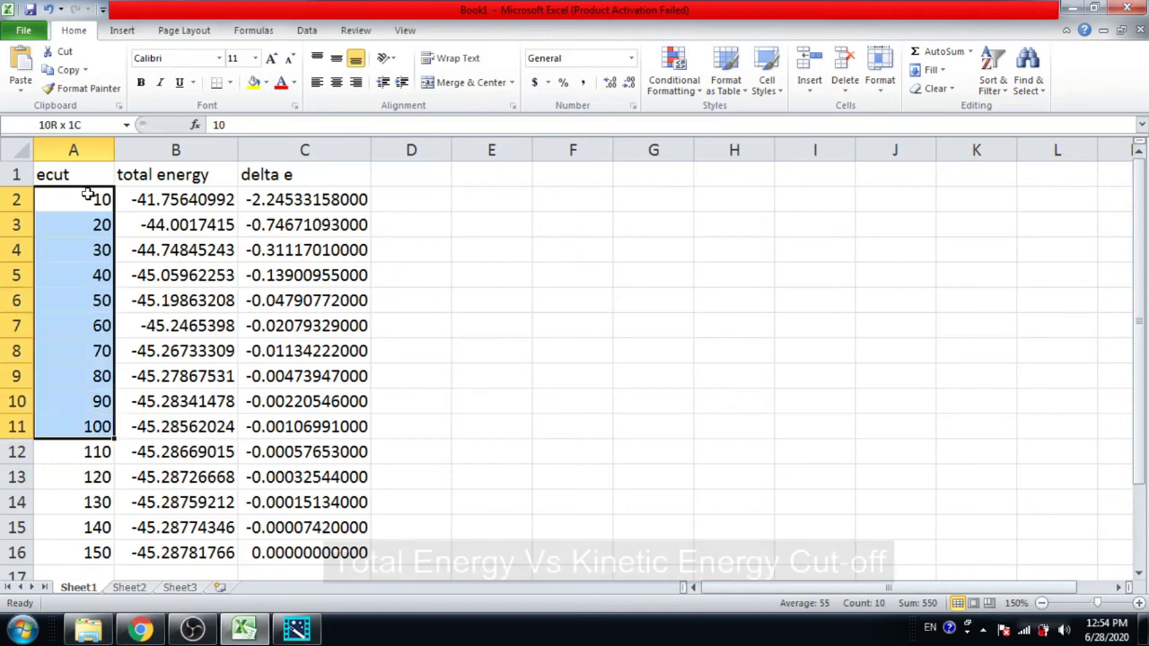
key(shift+Down)
key(shift+Down)
key(shift+Down)
key(shift+Down)
key(shift+Down)
key(shift+Right)
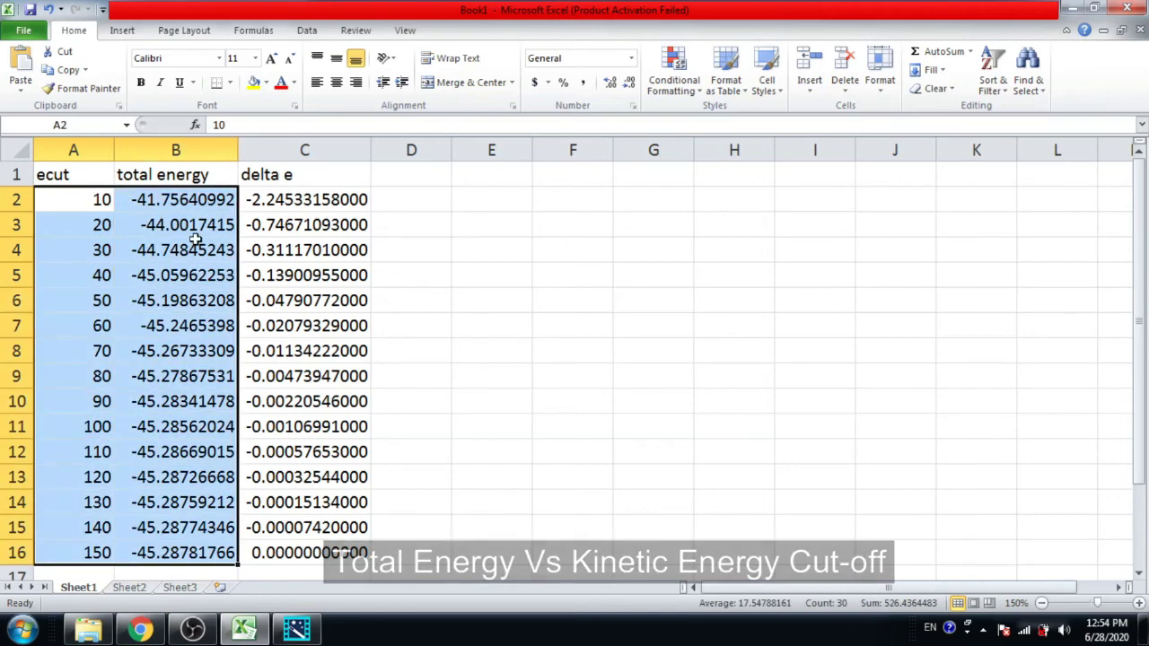
click(123, 30)
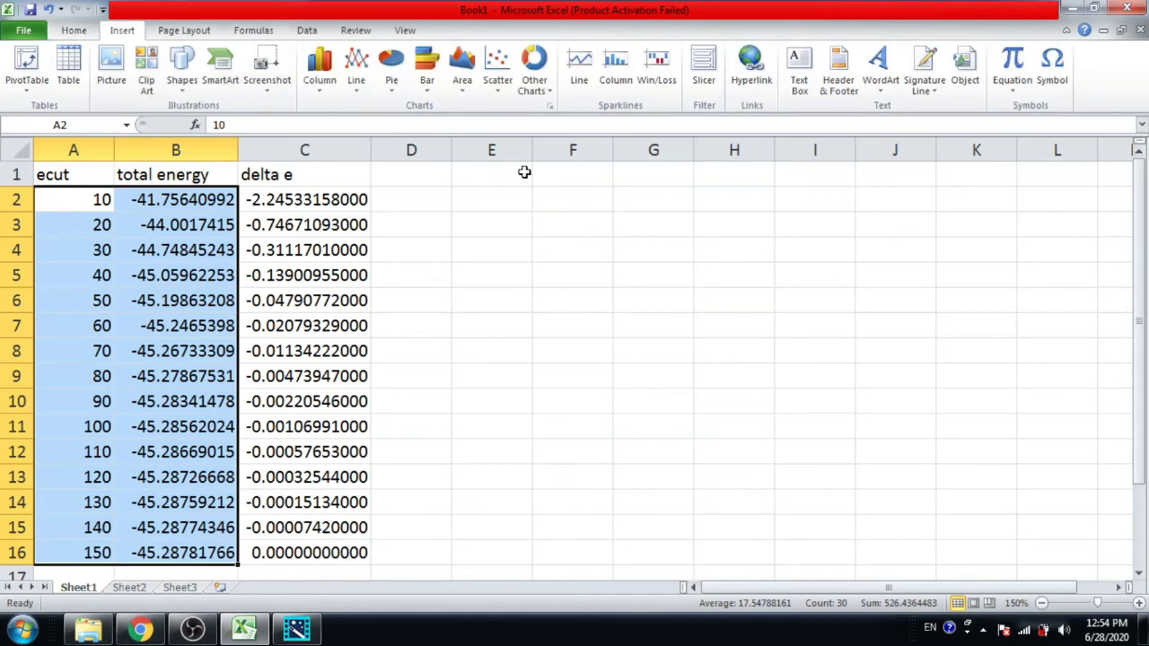
click(498, 86)
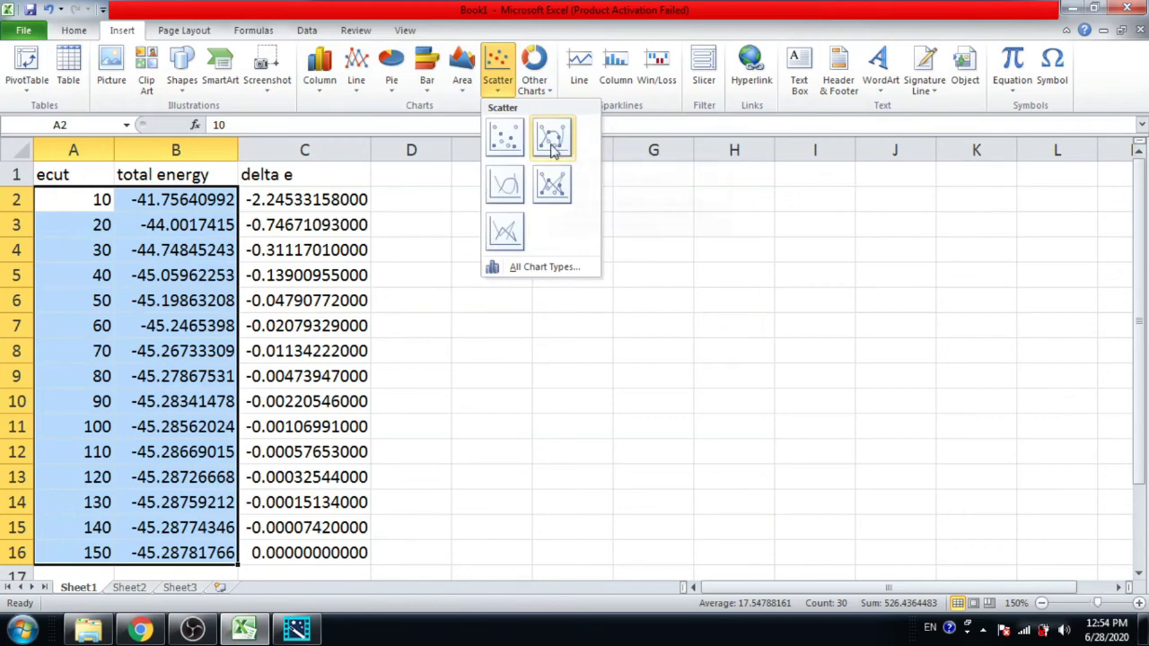
click(554, 142)
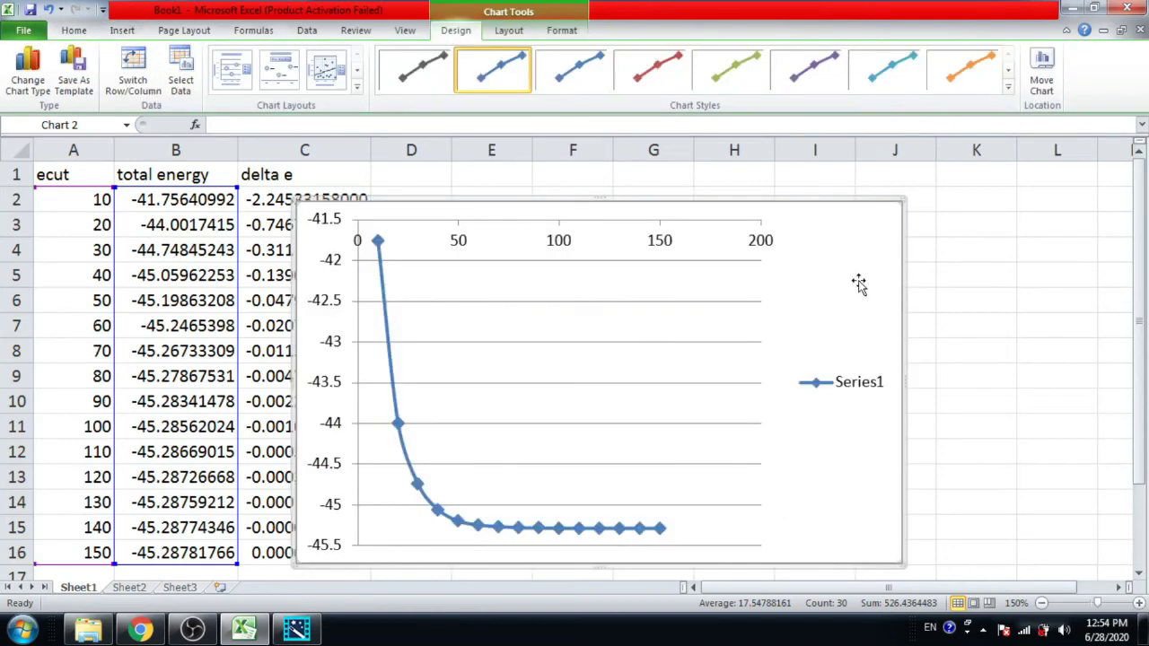
- Move the chart to a new chart sheet named 'ecut-totene'
right_click(859, 283)
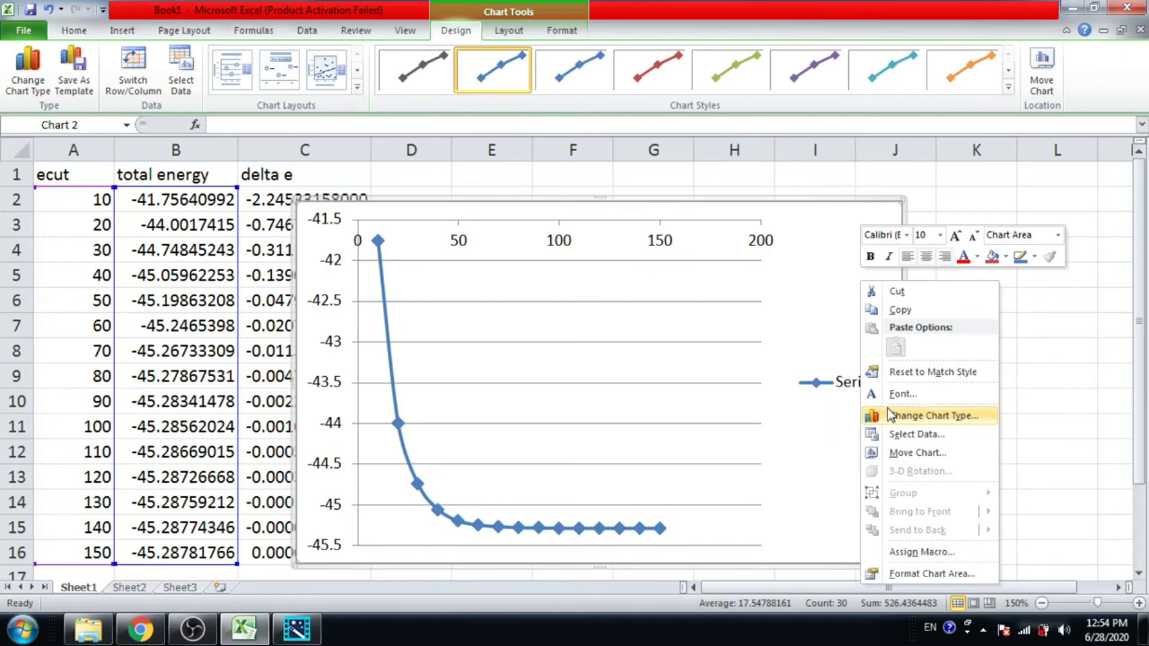
click(917, 452)
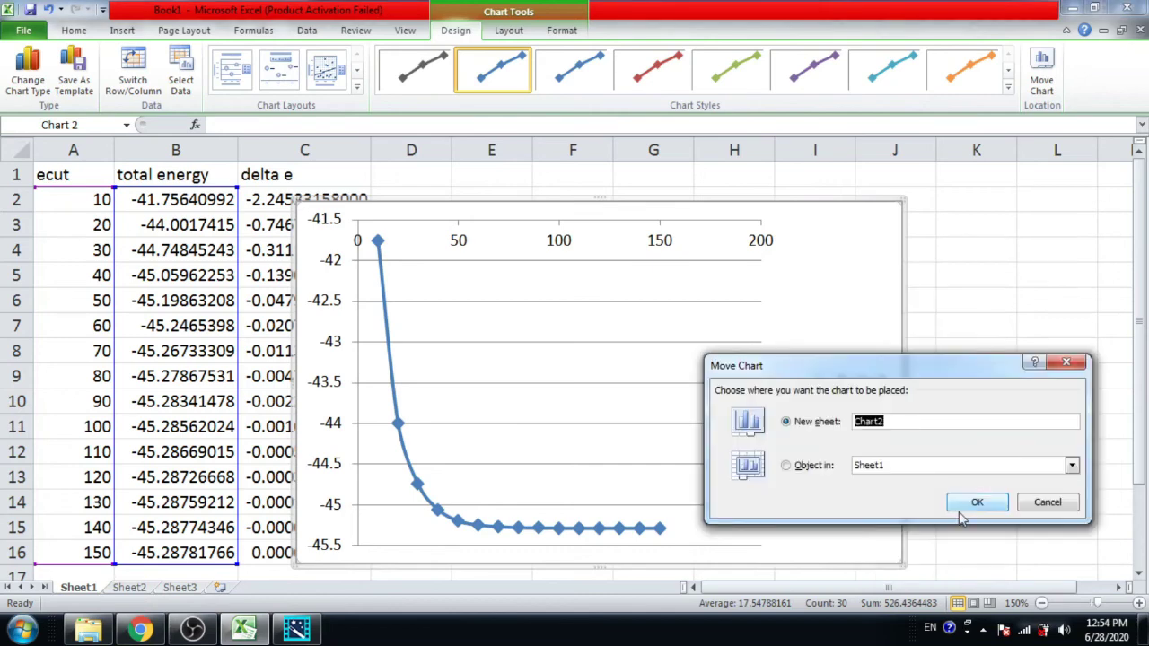
text(e)
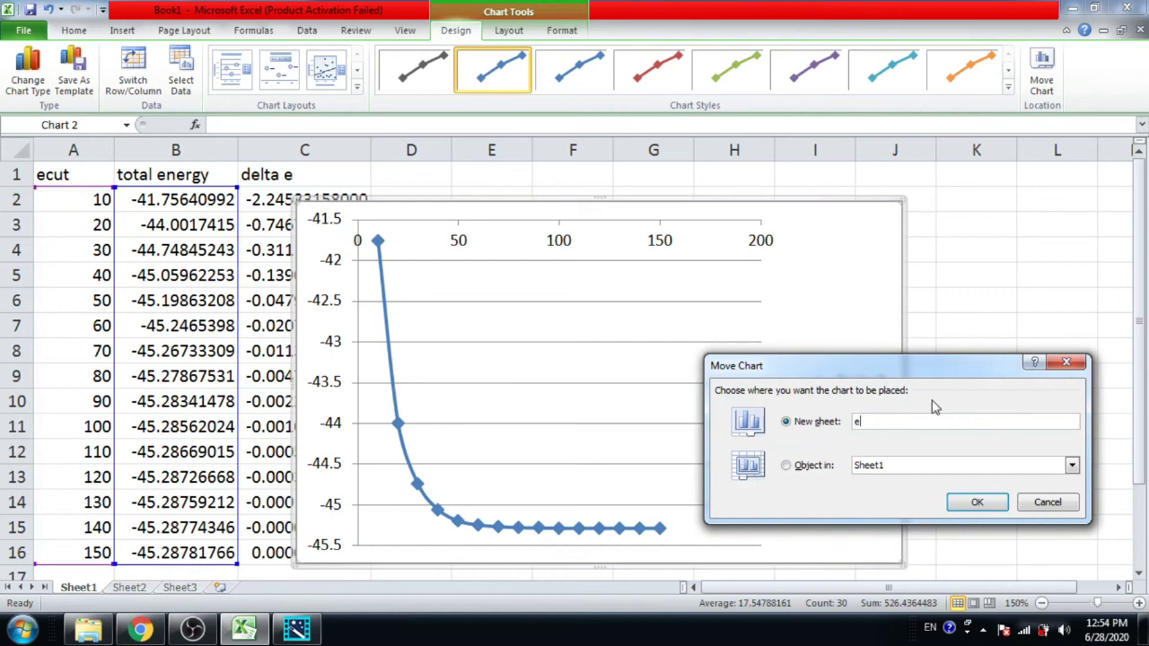
text(cut)
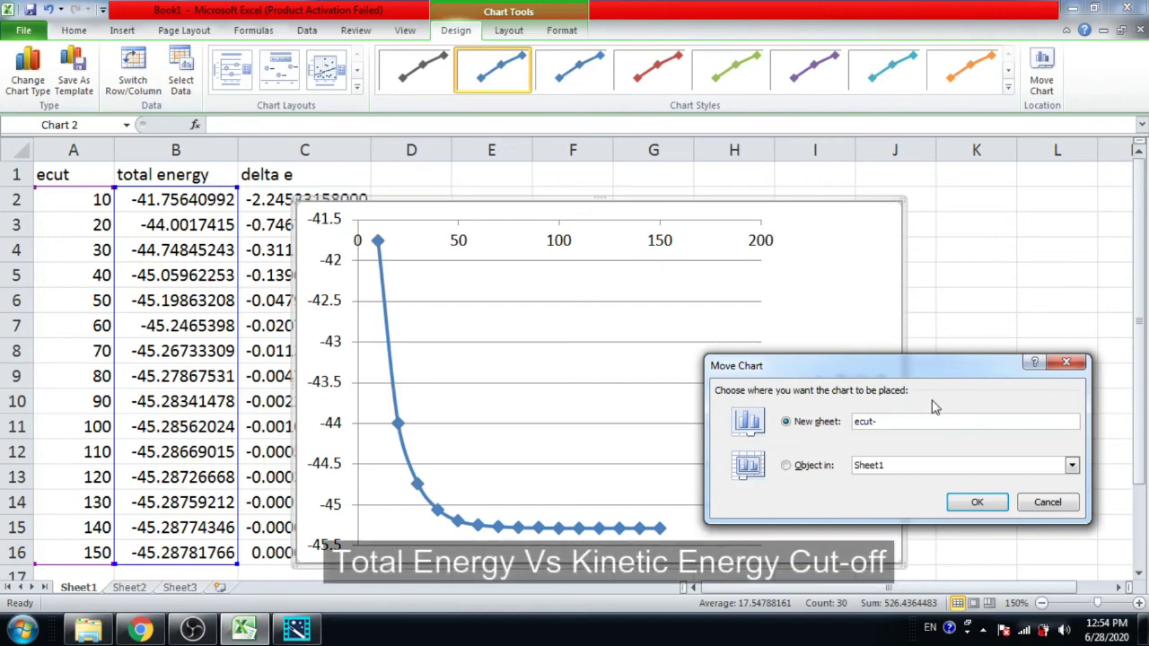
text(-totene)
key(Return)
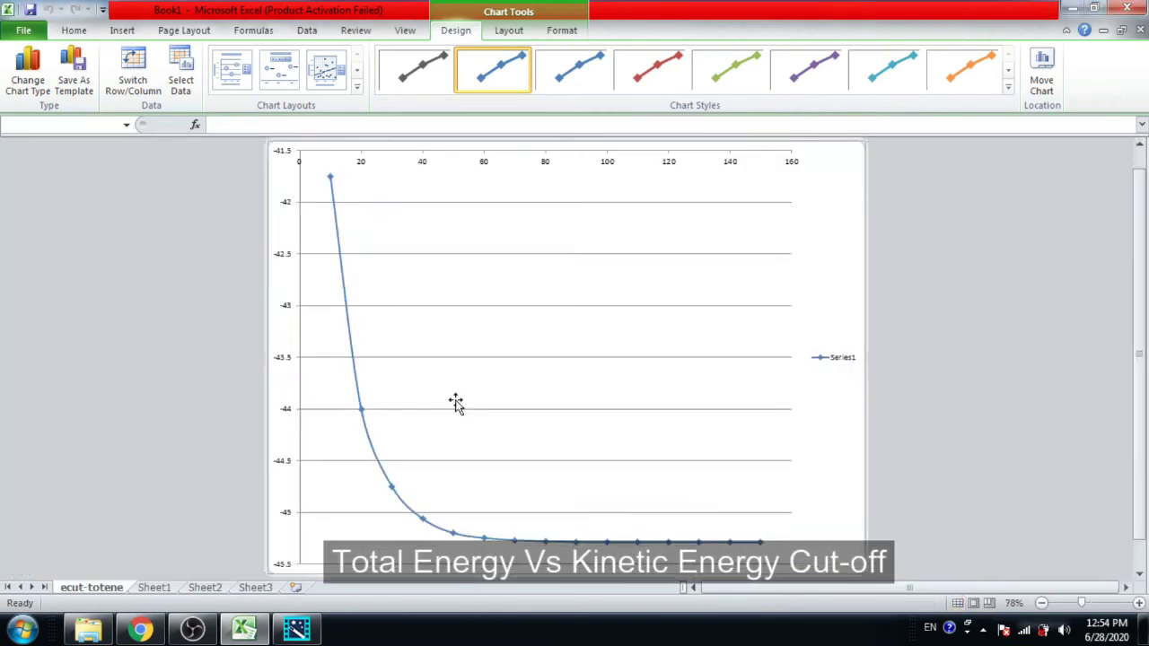
- Delete the Series1 legend and add the chart title 'Total Energy vs E_Cut' above the chart
click(831, 358)
key(Delete)
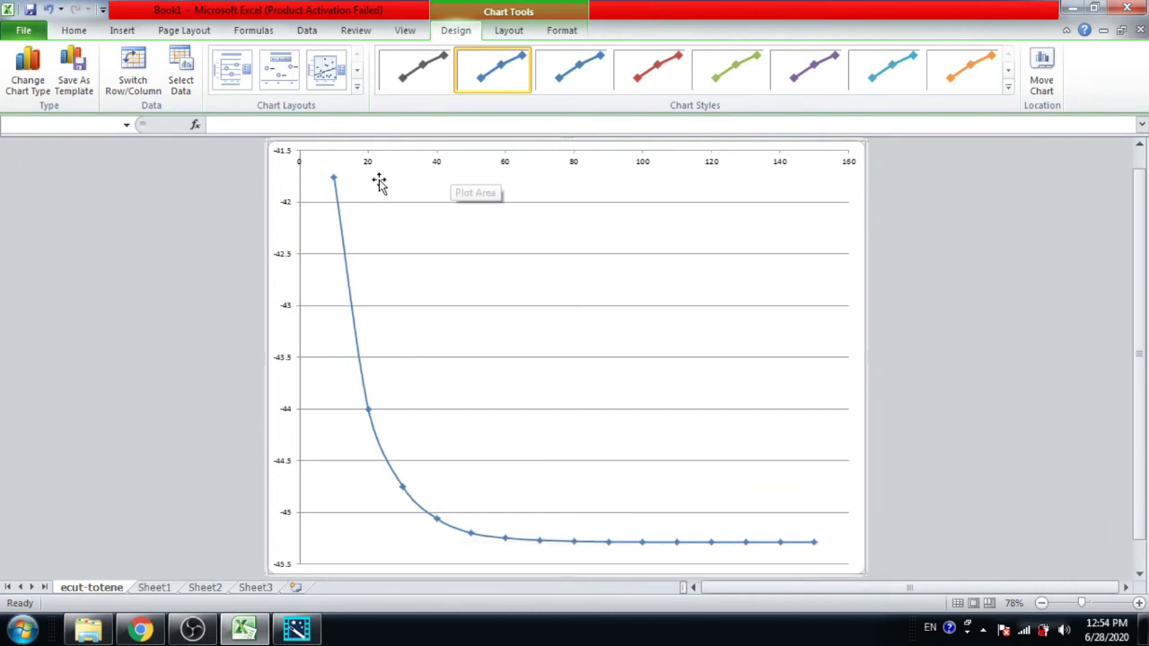
click(508, 31)
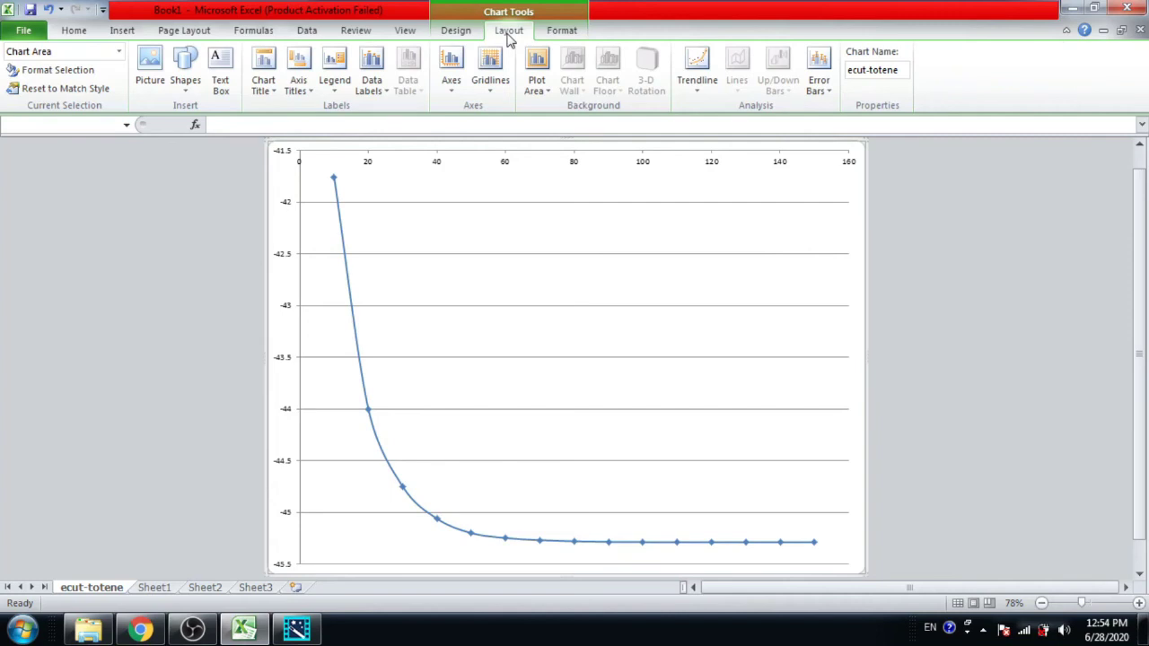
click(271, 95)
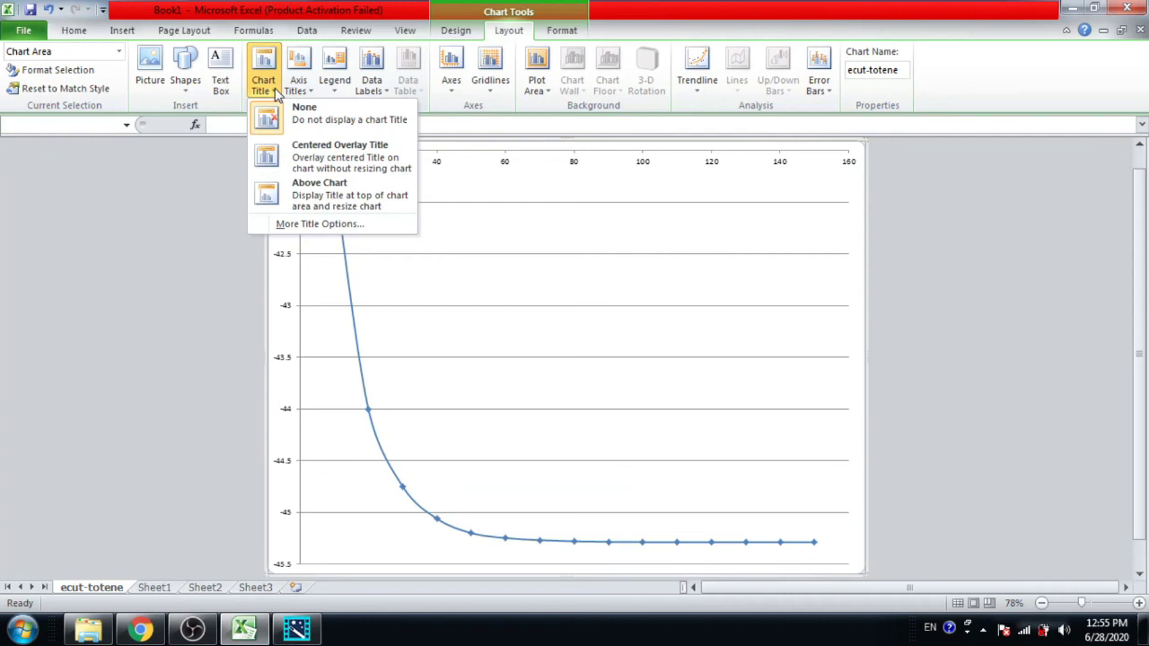
click(302, 199)
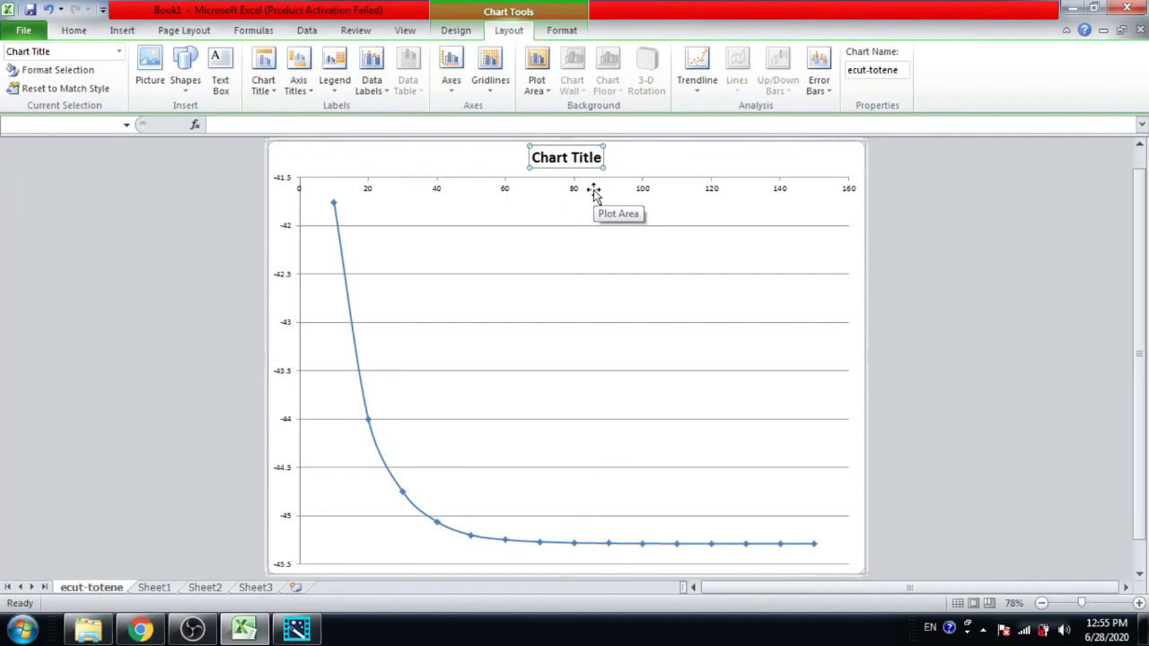
text(Total)
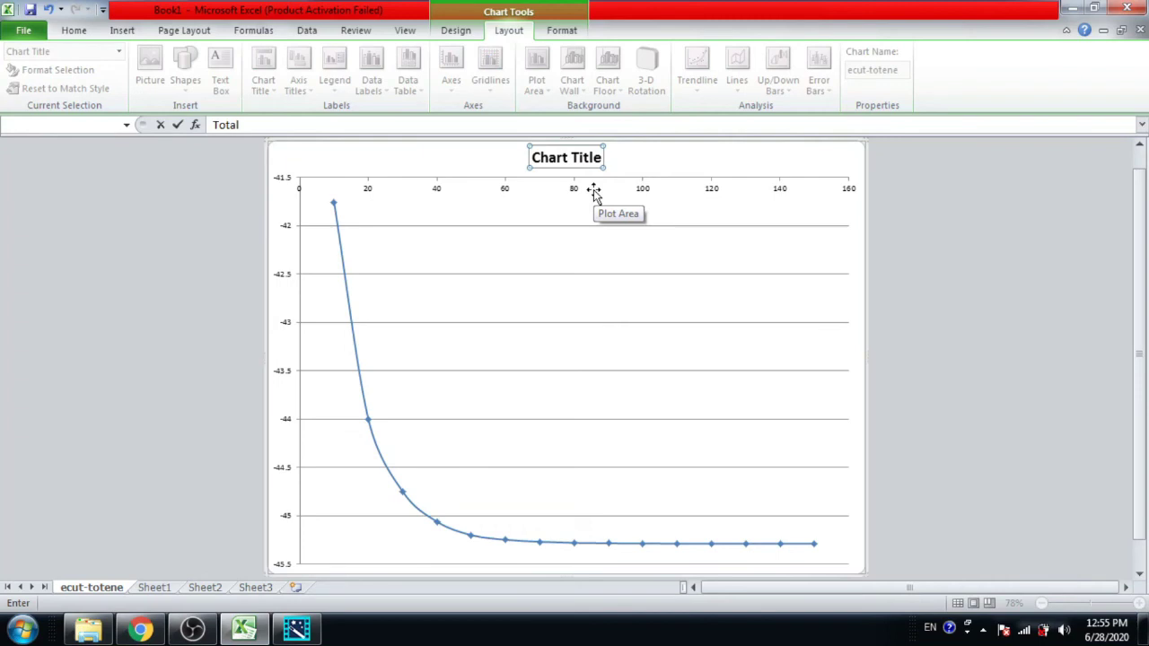
text( Energy)
text(vs E_Cut)
key(Return)
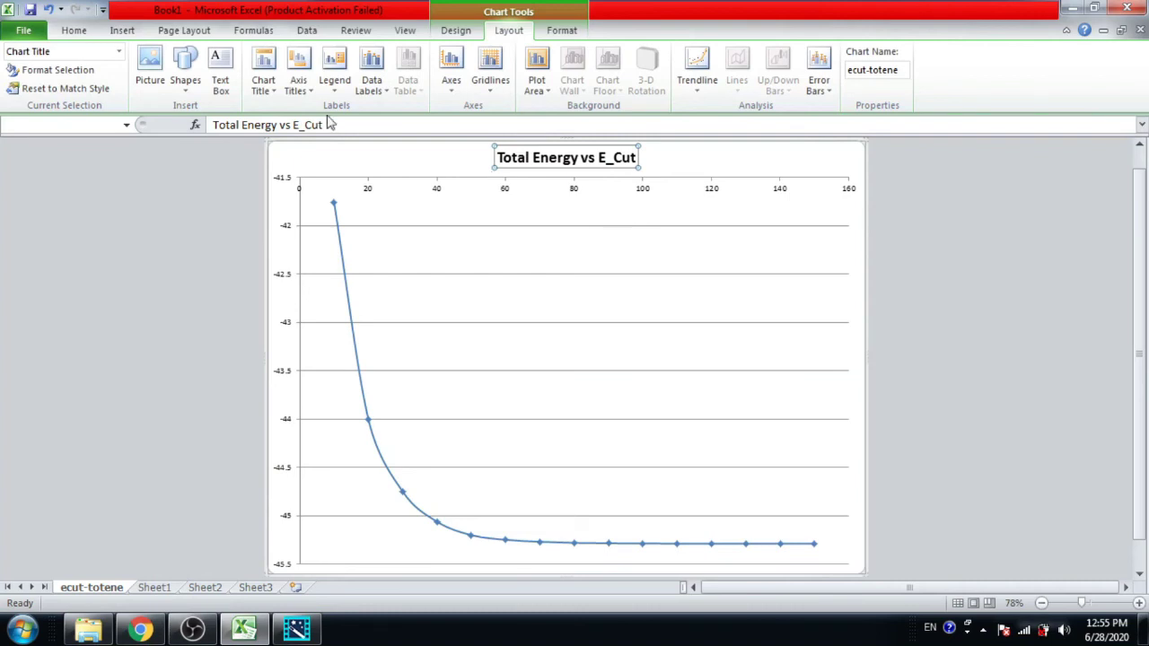
click(298, 83)
mouse_move(338, 111)
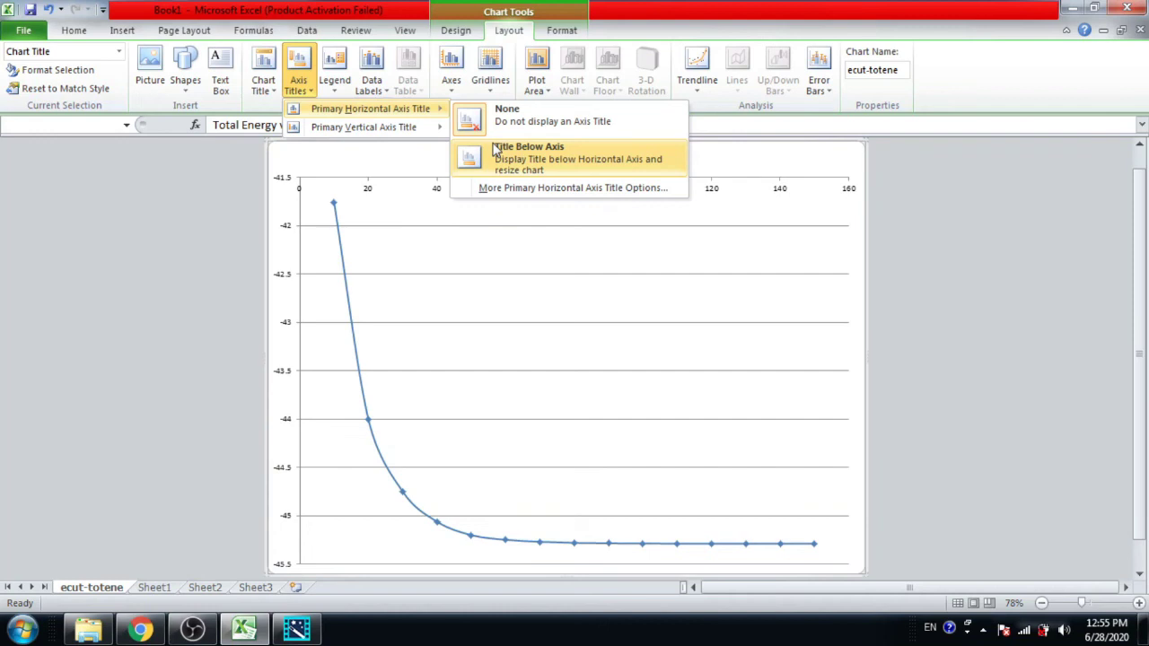
- Title the horizontal axis 'E_cut (Ry)' below it and the vertical axis 'Total Energy (Ry)' rotated
click(529, 147)
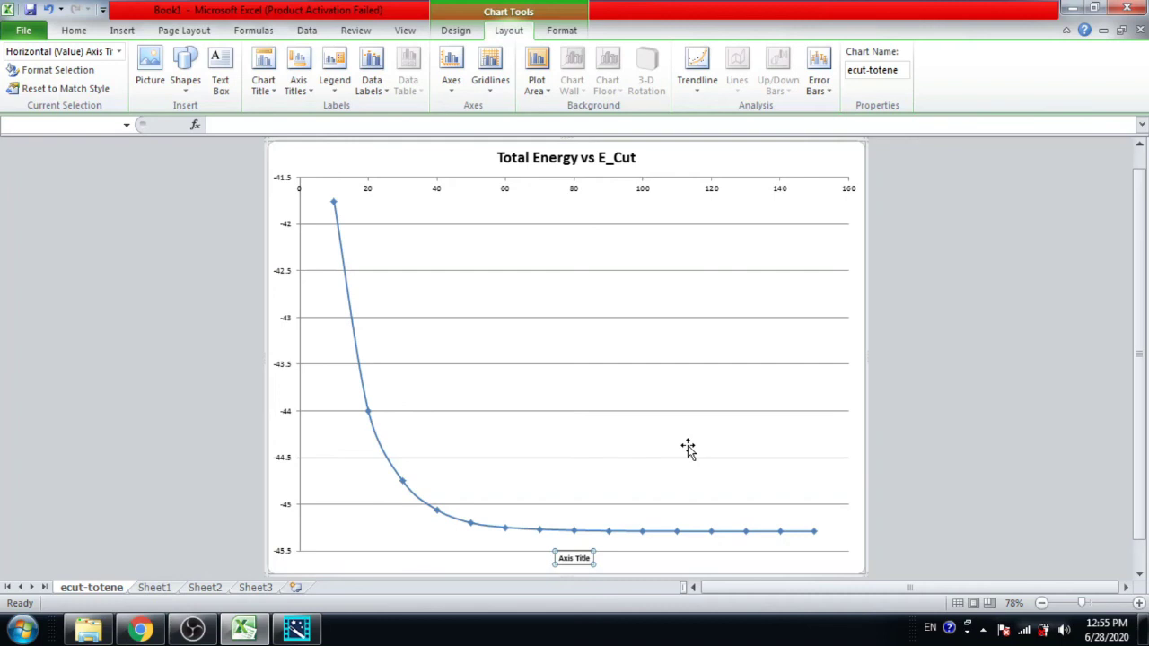
text(E_cut)
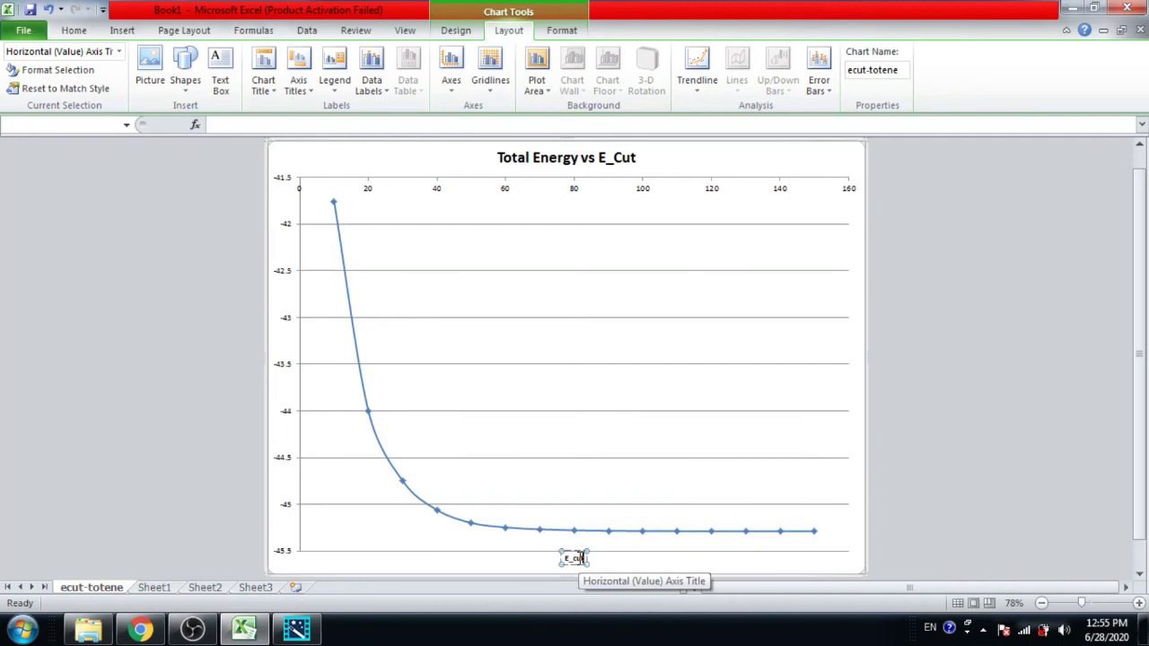
text( (Ry)
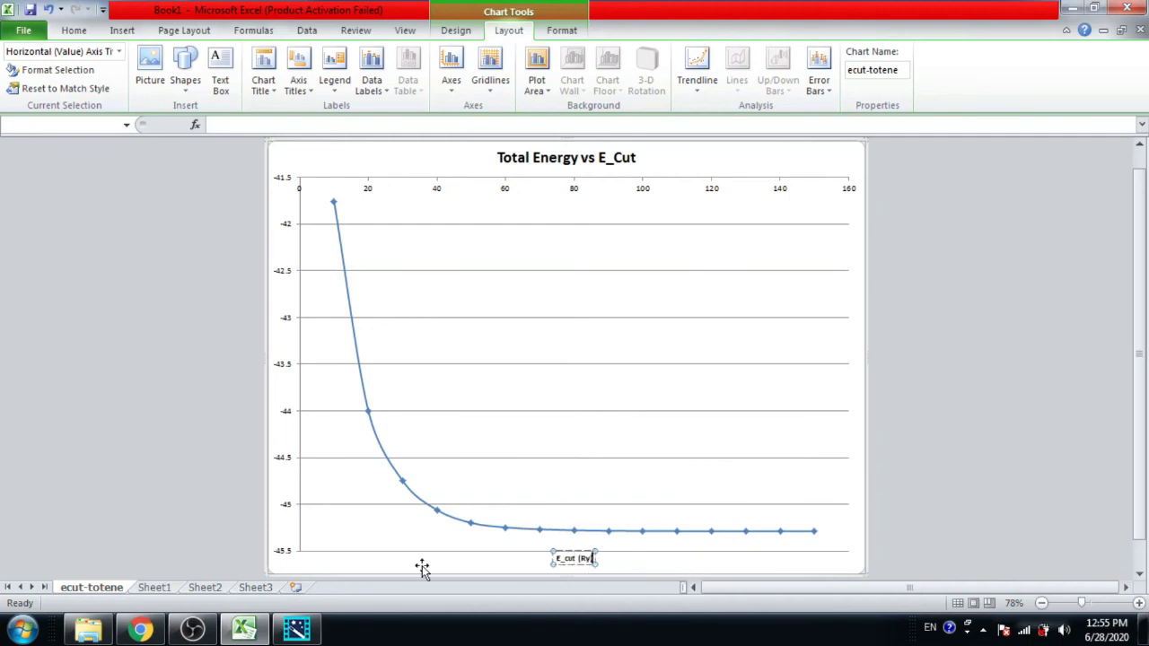
click(299, 77)
mouse_move(364, 126)
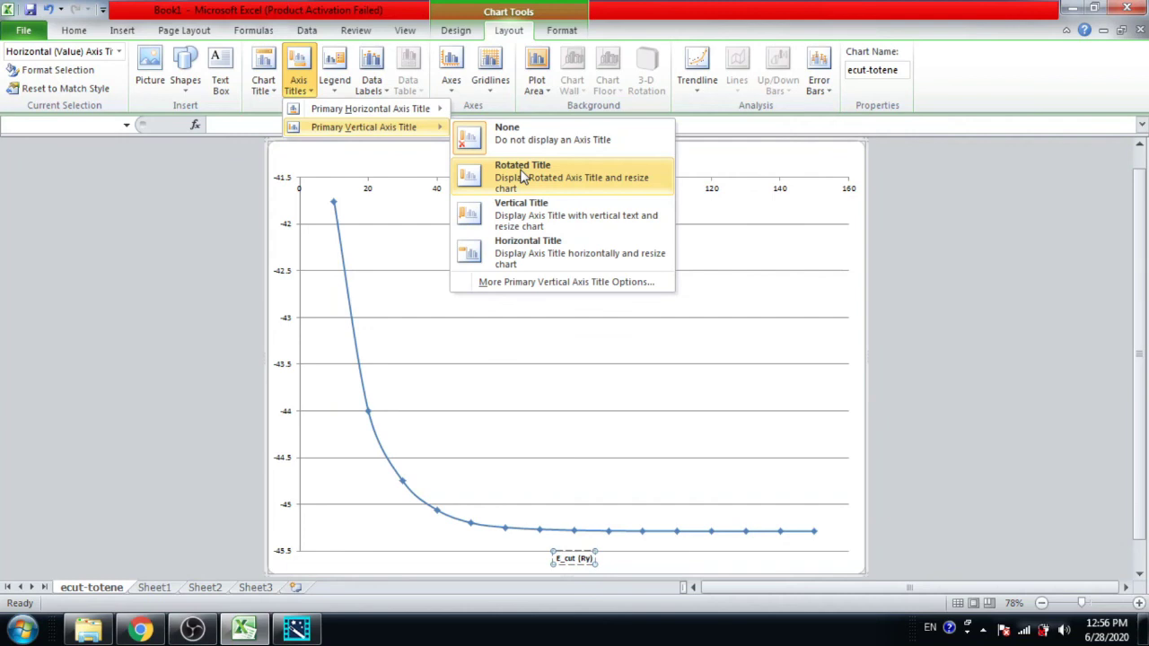
click(522, 175)
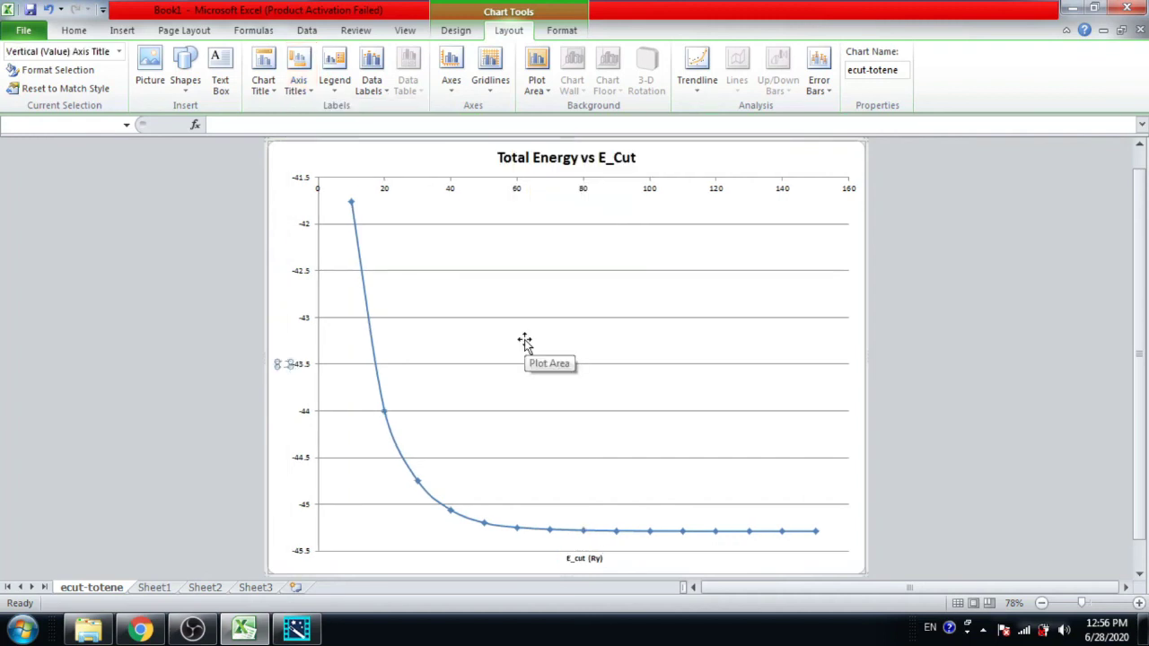
text(Total Ene)
text(rgy (Ry))
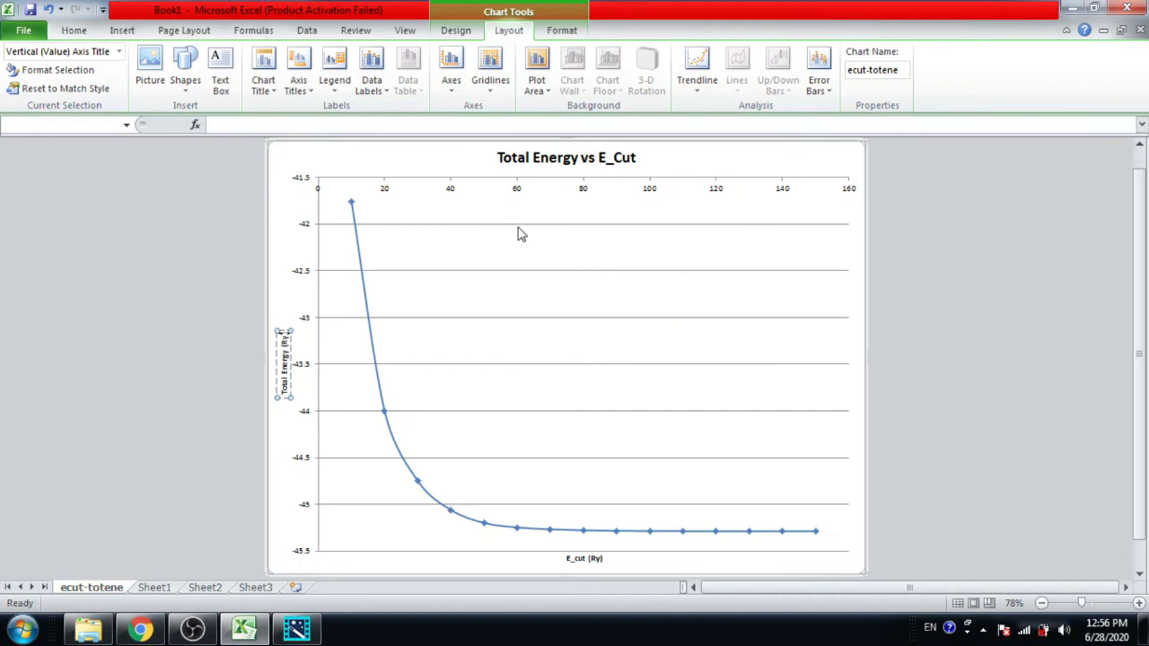
- Set the horizontal axis labels to Low so the 0–160 values sit beneath the curve
click(444, 186)
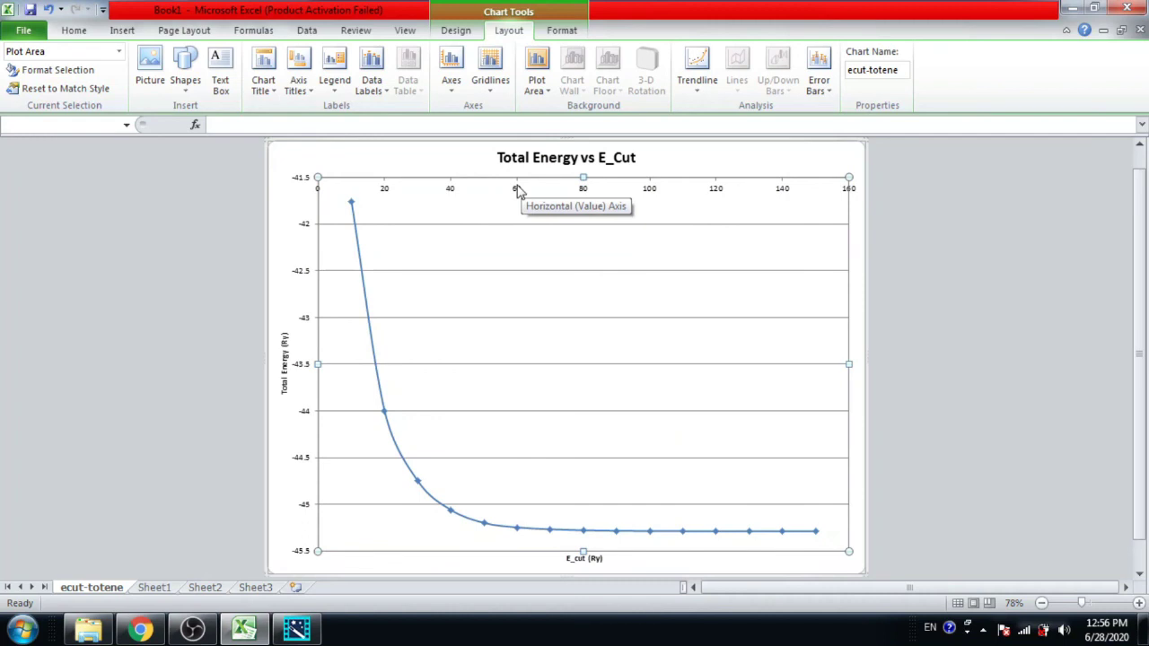
right_click(518, 193)
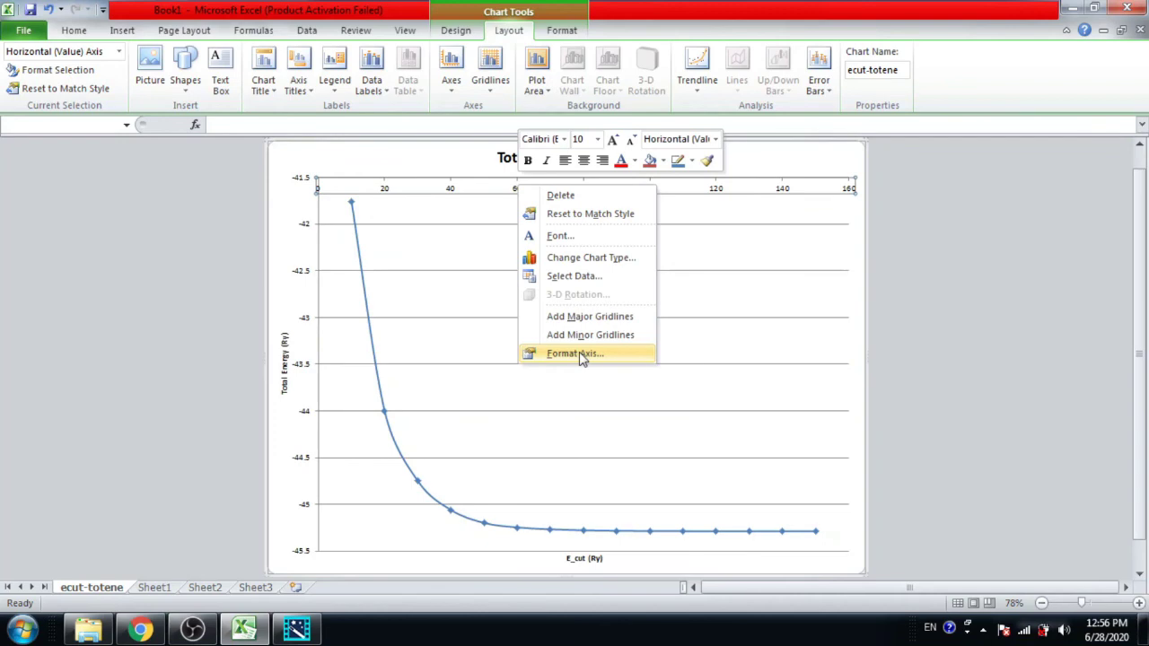
click(574, 354)
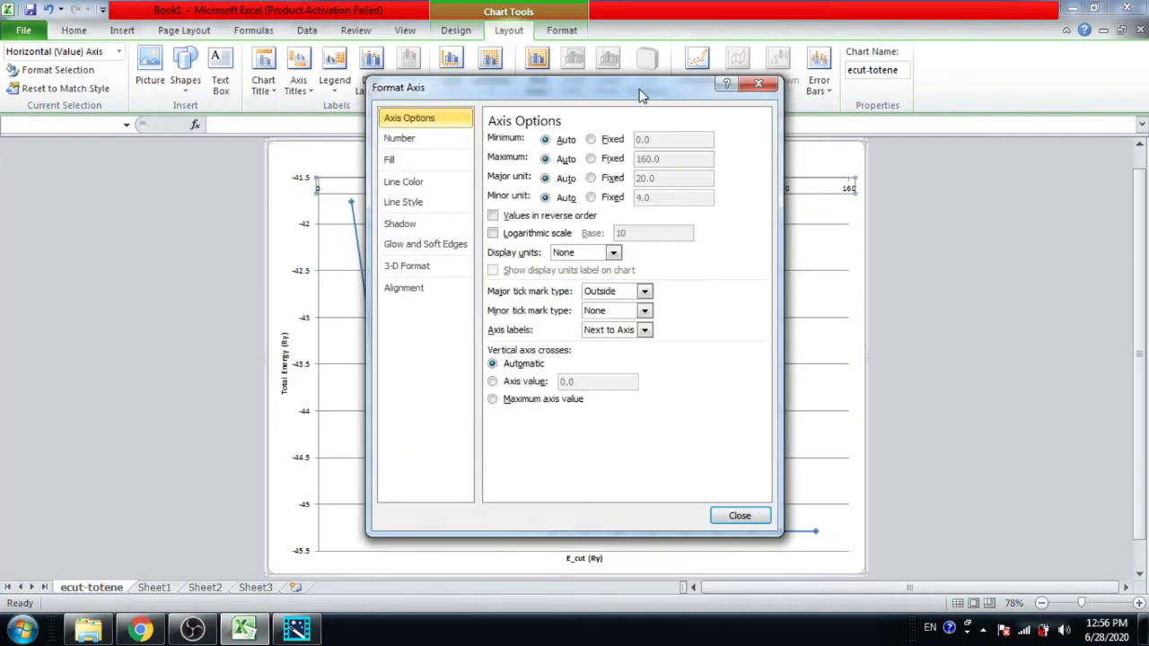
drag(641, 94, 991, 103)
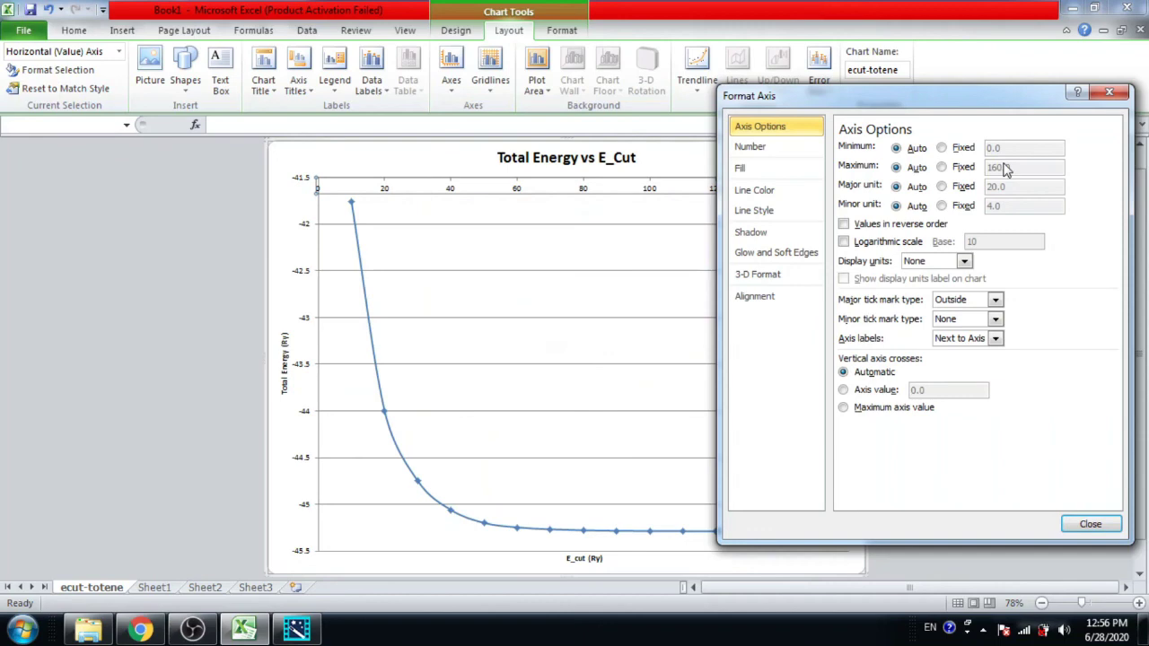
click(994, 339)
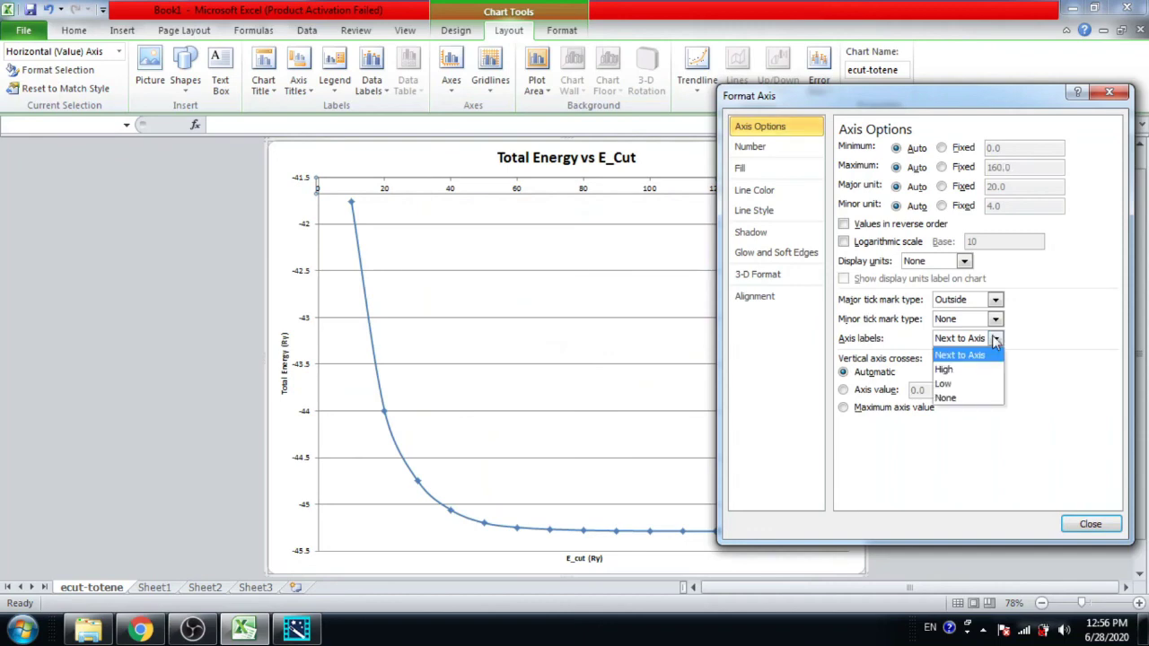
click(977, 384)
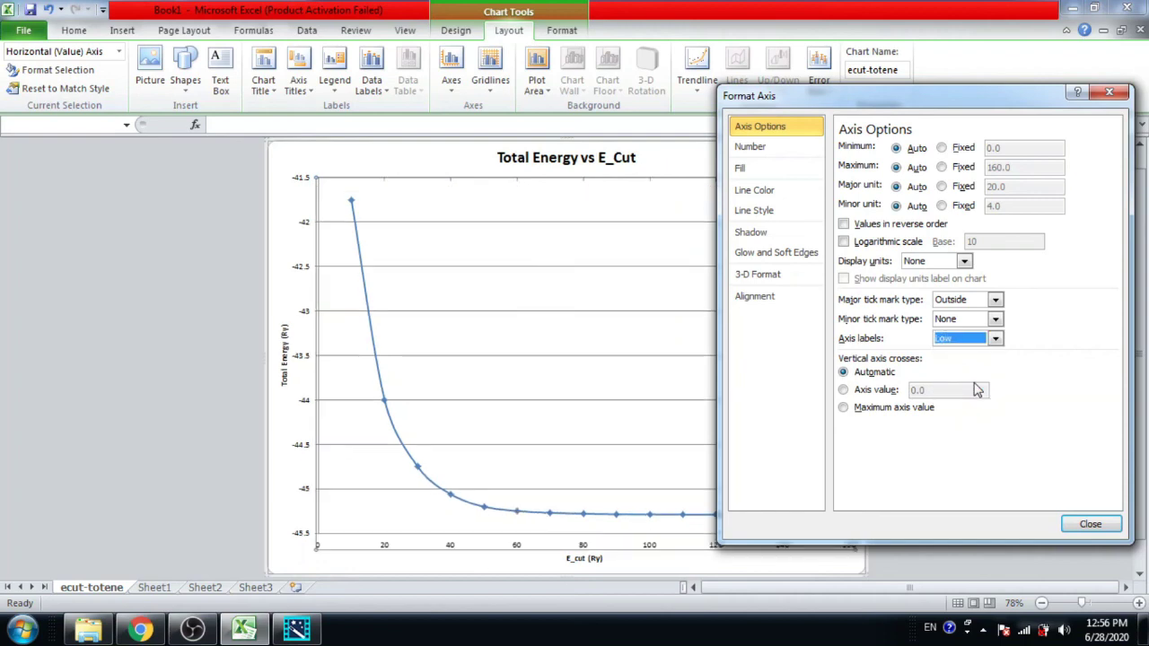
click(1095, 523)
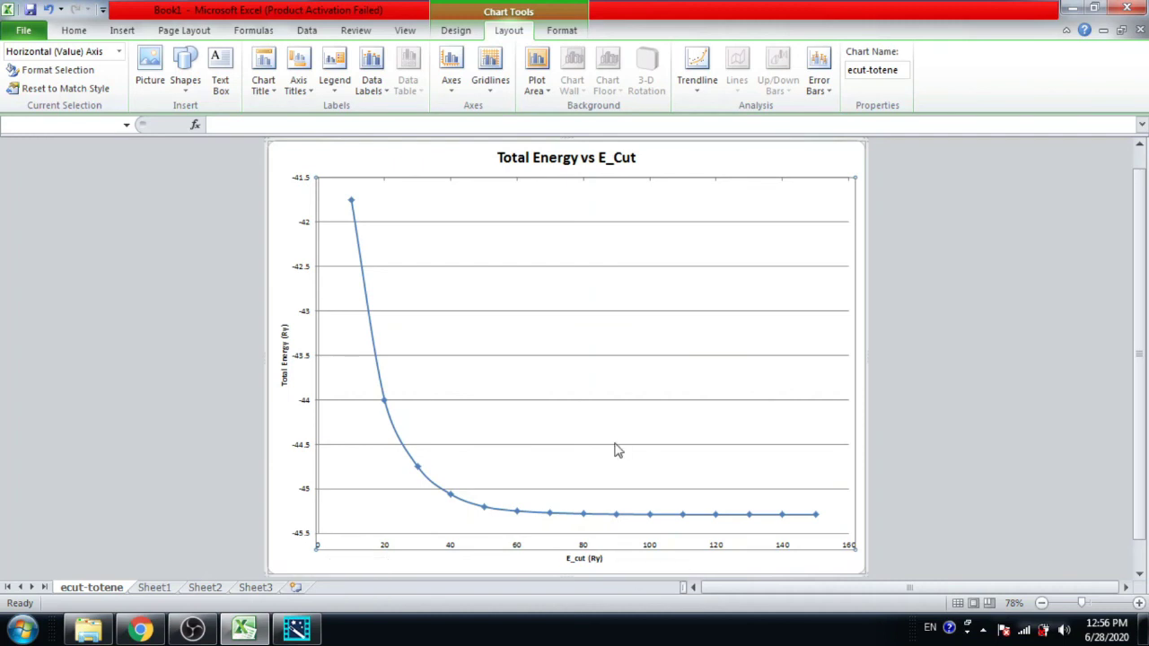
- Remove the horizontal gridlines, then restore primary horizontal major gridlines
click(573, 311)
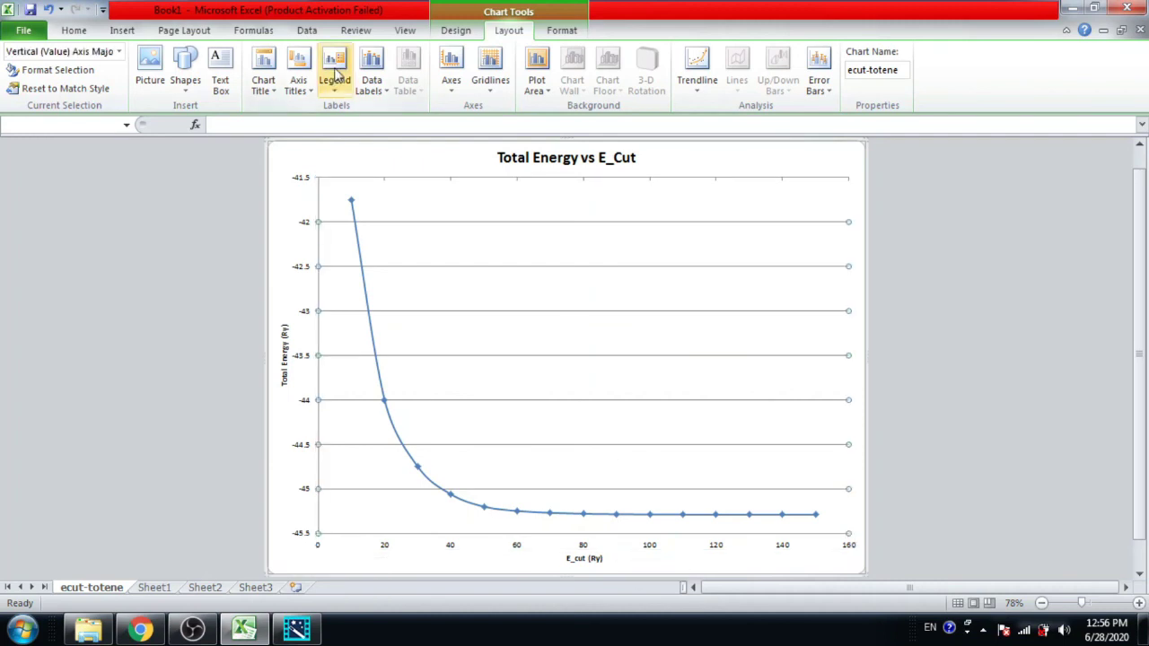
click(486, 85)
mouse_move(593, 111)
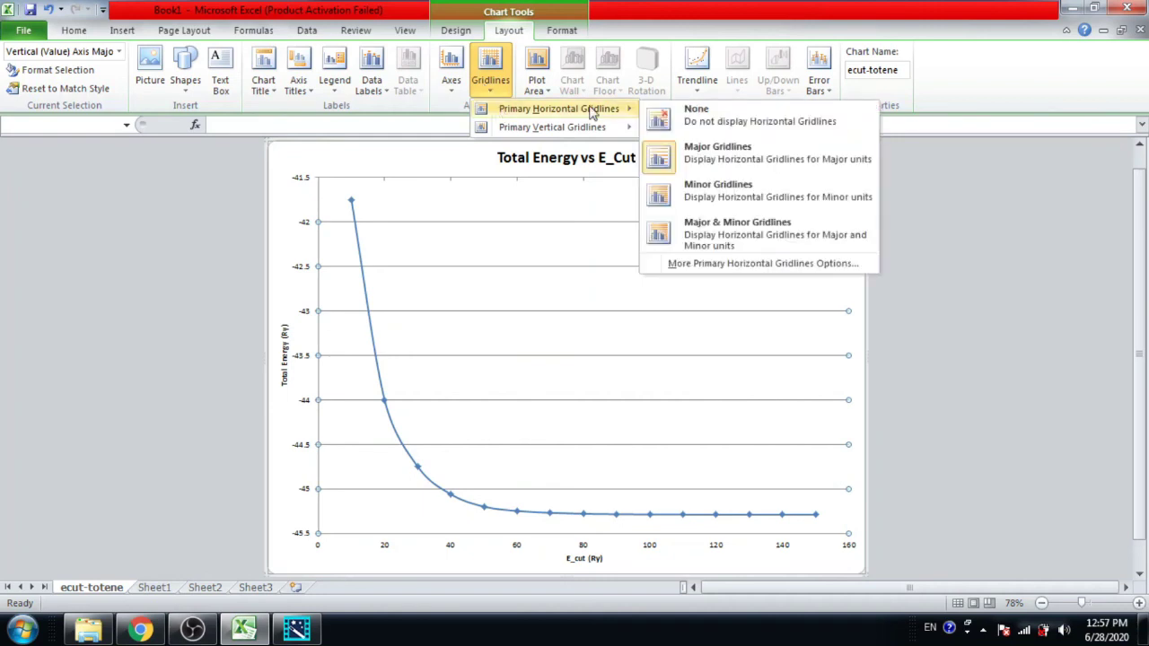
click(679, 122)
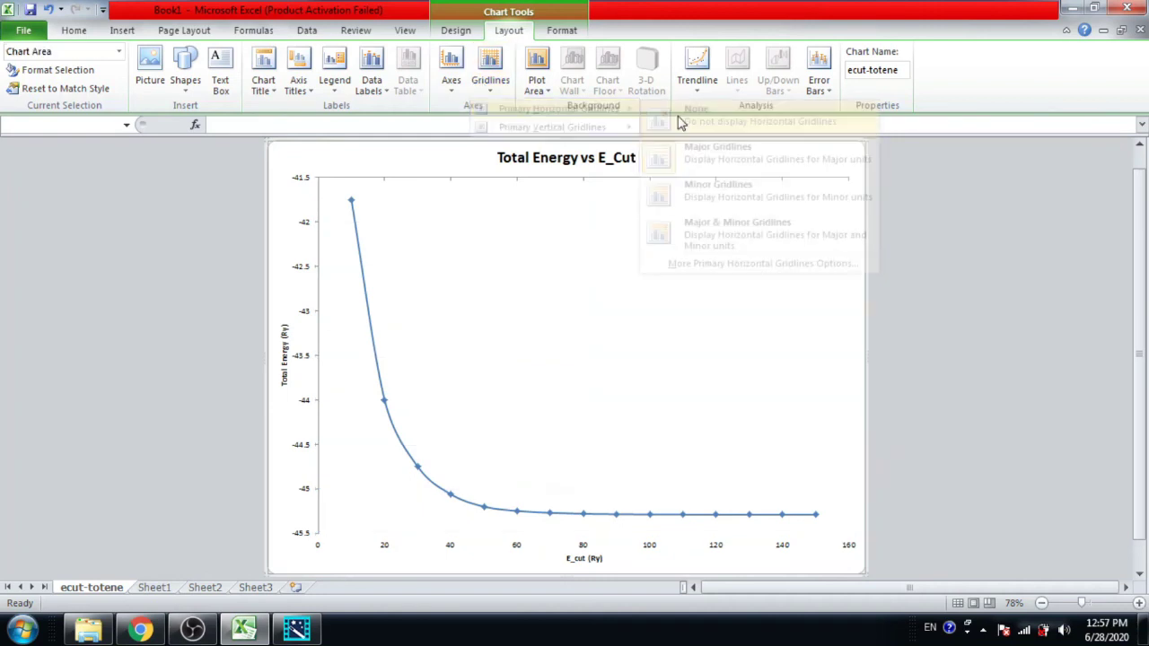
click(489, 82)
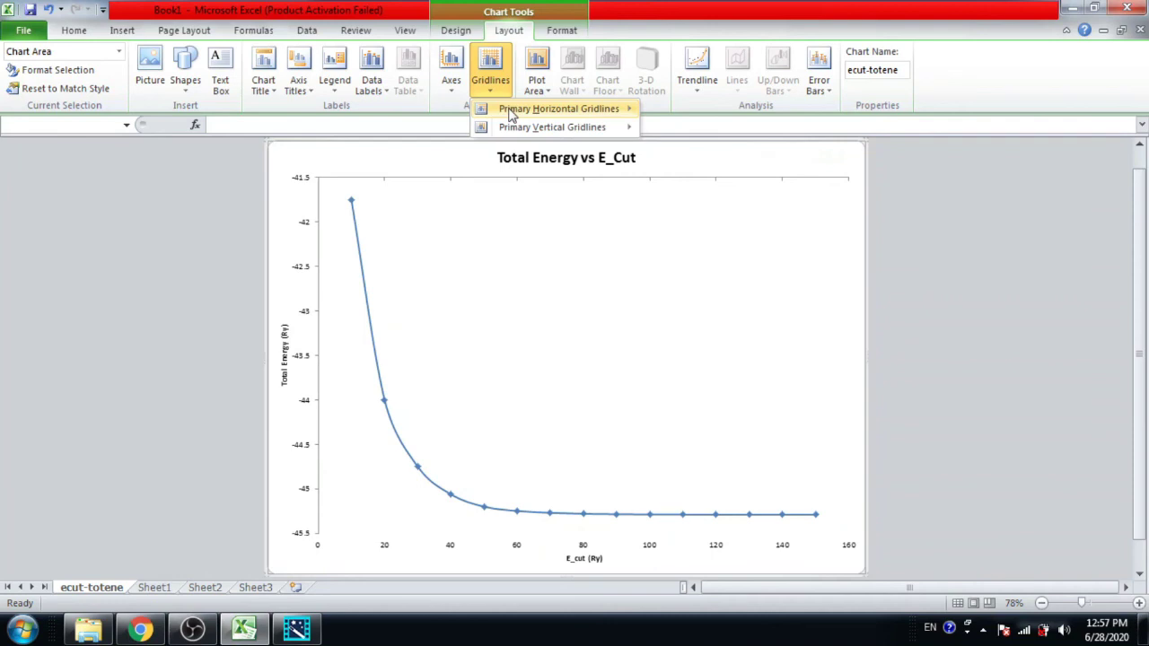
mouse_move(511, 111)
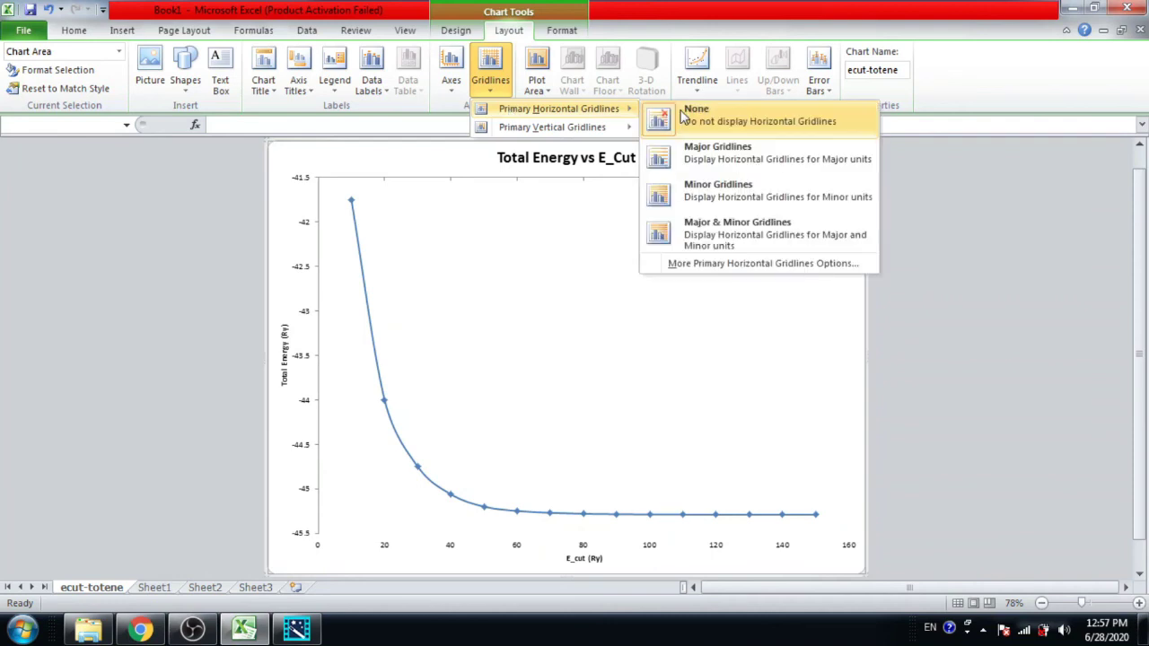
click(695, 158)
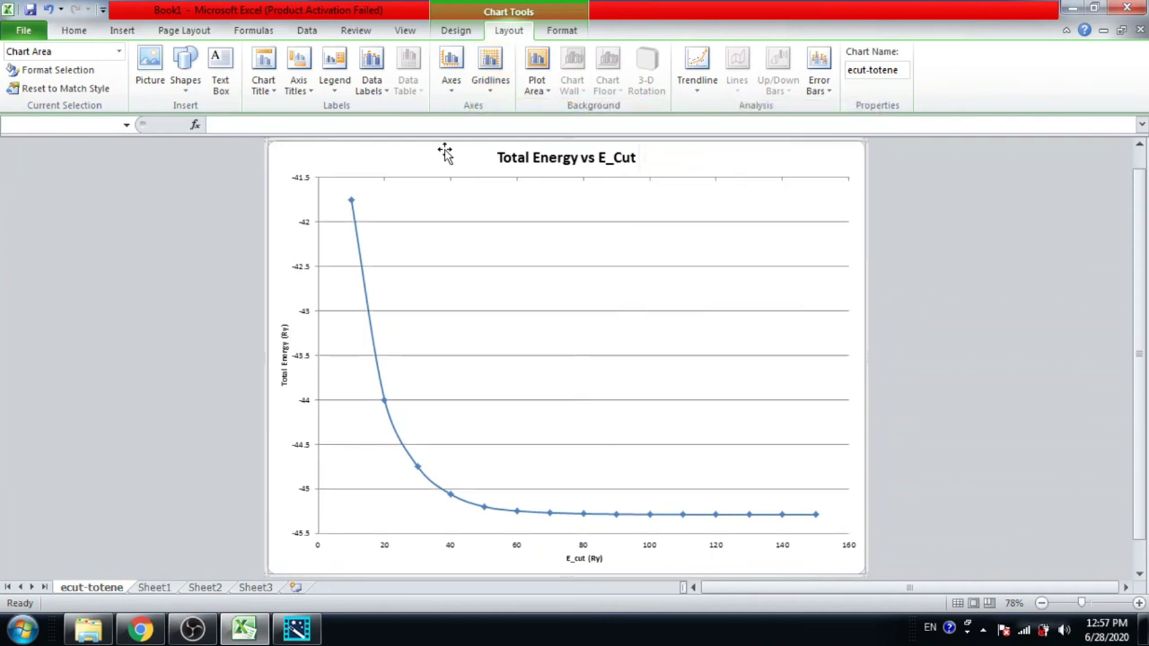
- Add primary vertical major gridlines to the chart
click(490, 76)
mouse_move(513, 133)
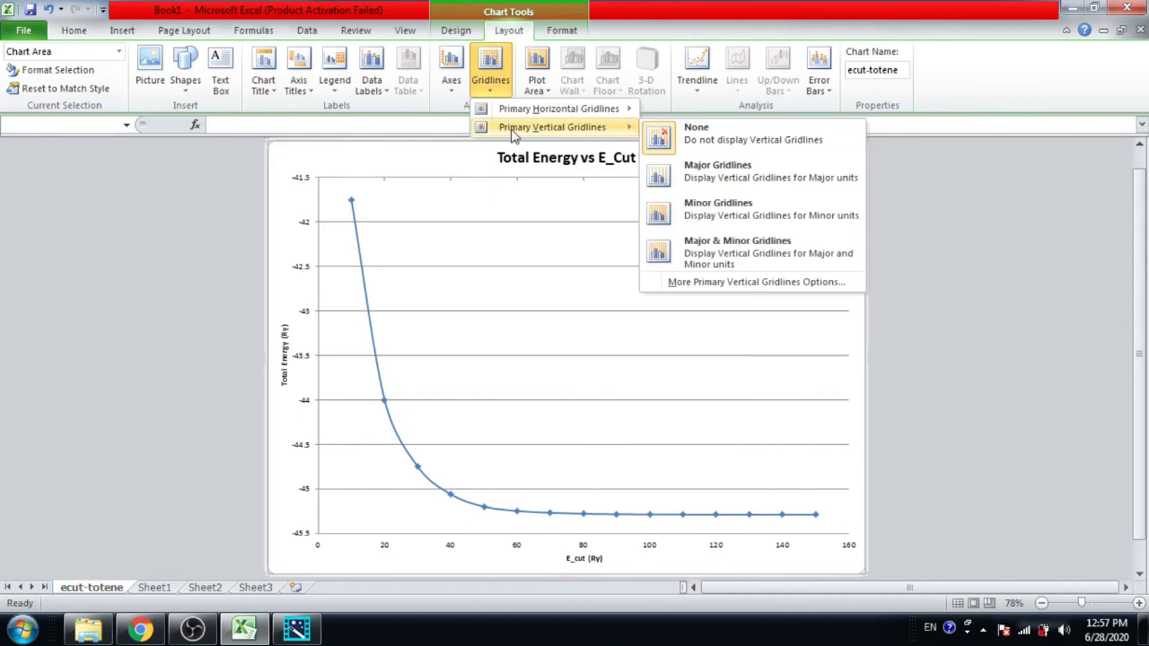
click(721, 187)
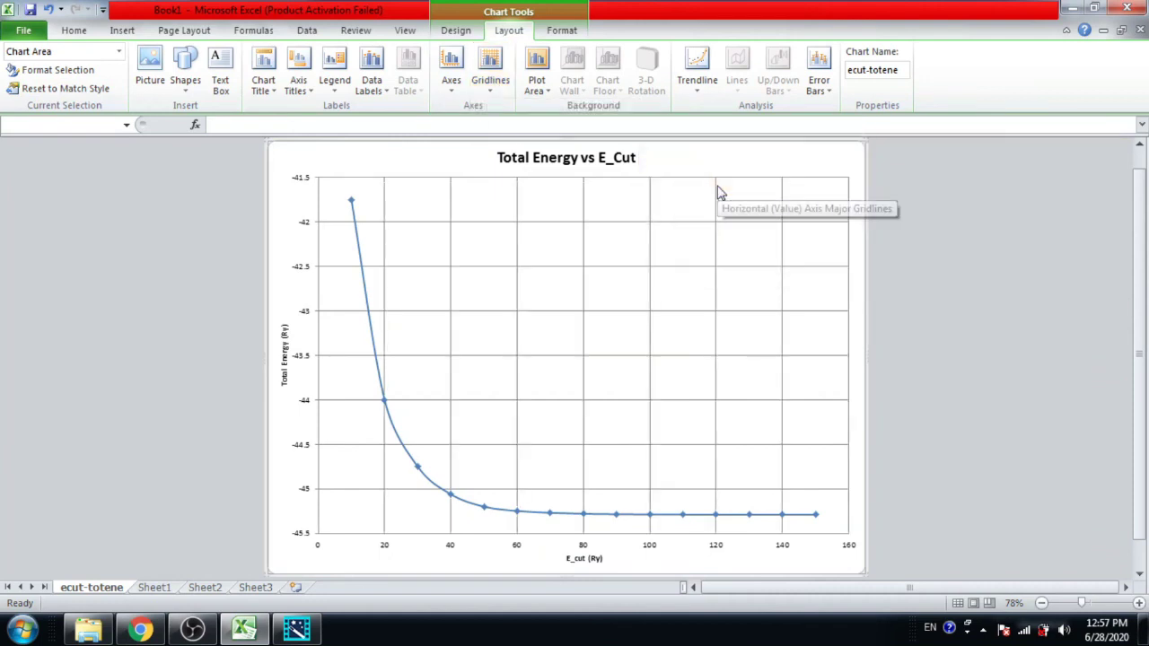